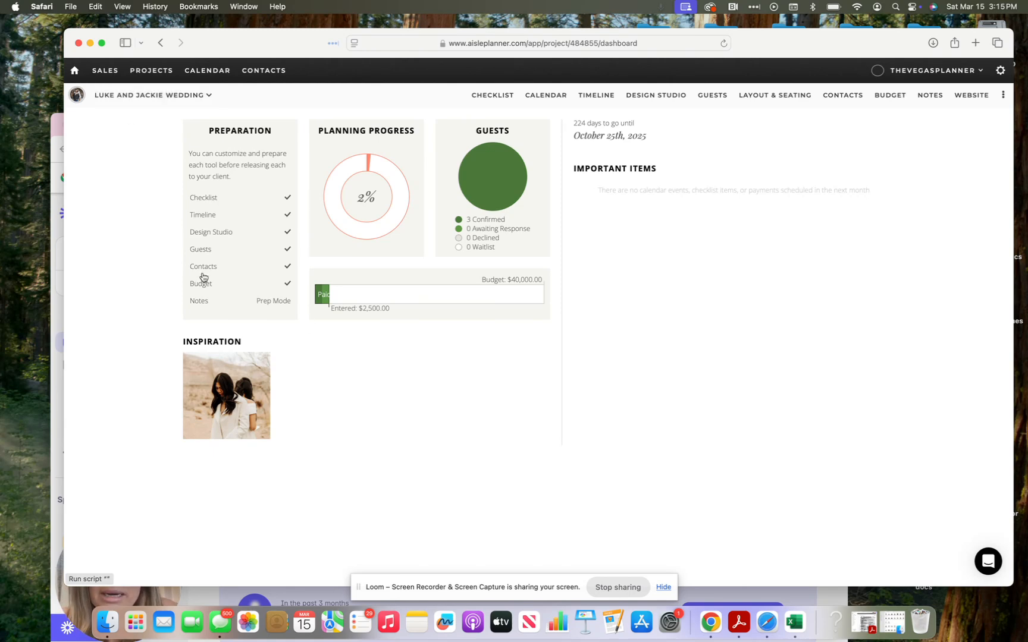
Step: Open the wedding's full checklist from the project dashboard
{"action": "left_click", "coordinate": [497, 101]}
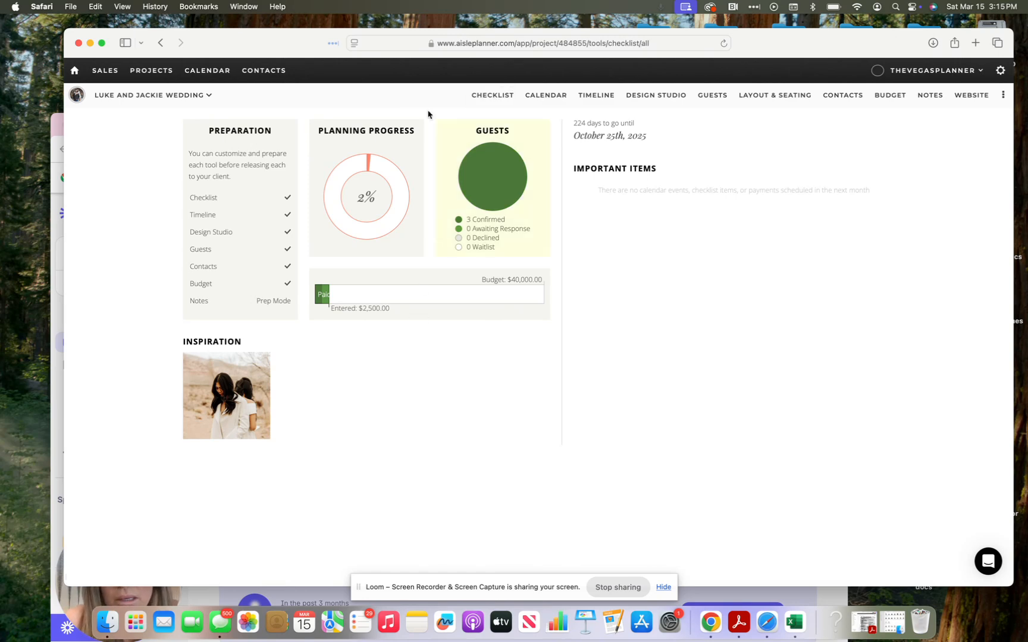
Step: Check the View Options grouping and scroll through the due-date sections, 12+ months to 2 weeks
{"action": "scroll", "coordinate": [456, 278], "scroll_direction": "up", "scroll_amount": 2}
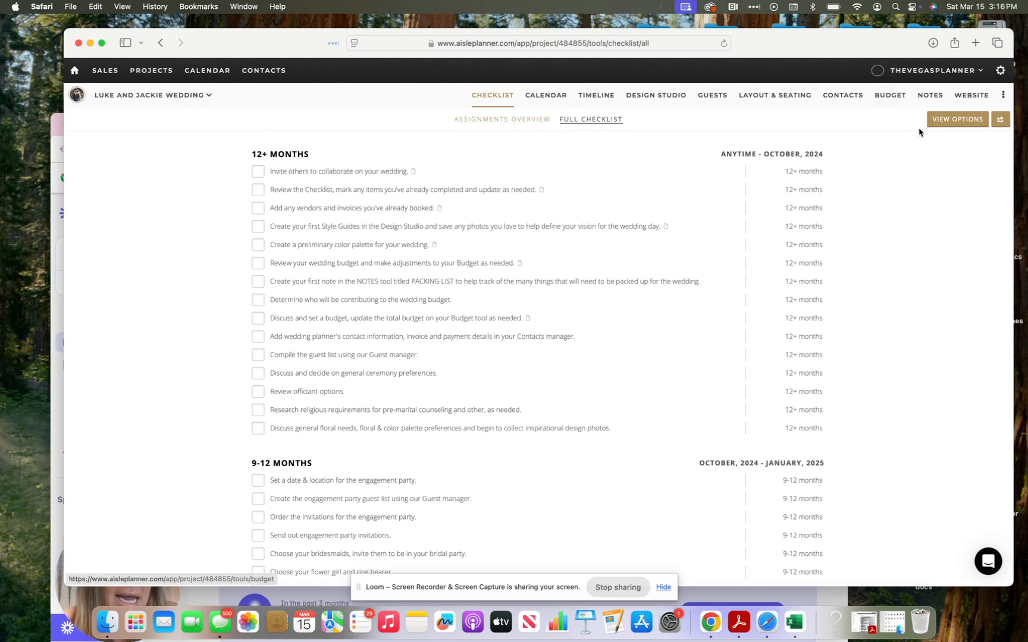
{"action": "left_click", "coordinate": [957, 121]}
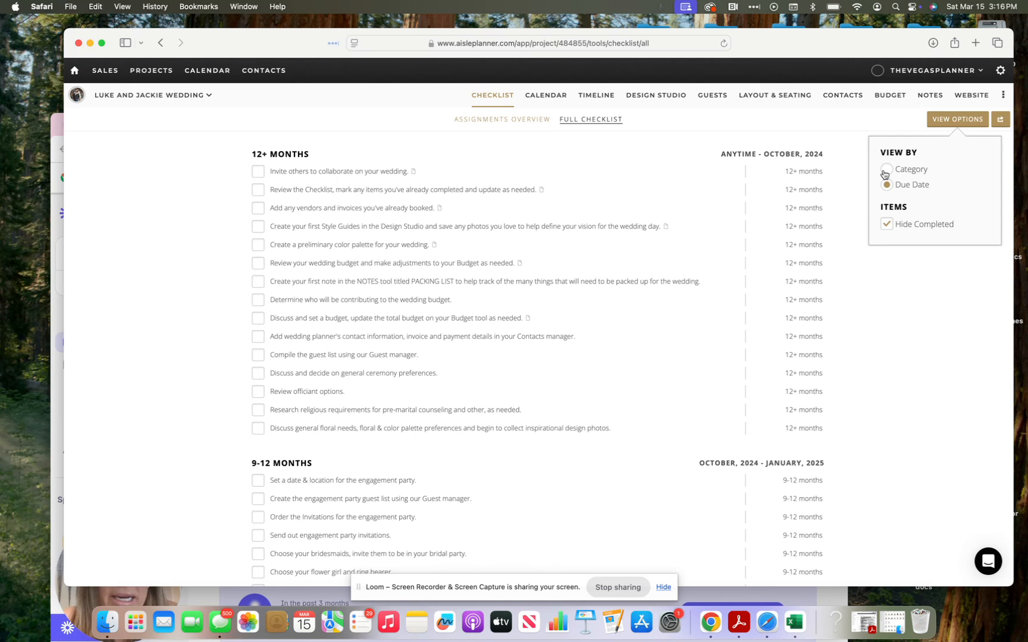
{"action": "scroll", "coordinate": [853, 312], "scroll_direction": "down", "scroll_amount": 5}
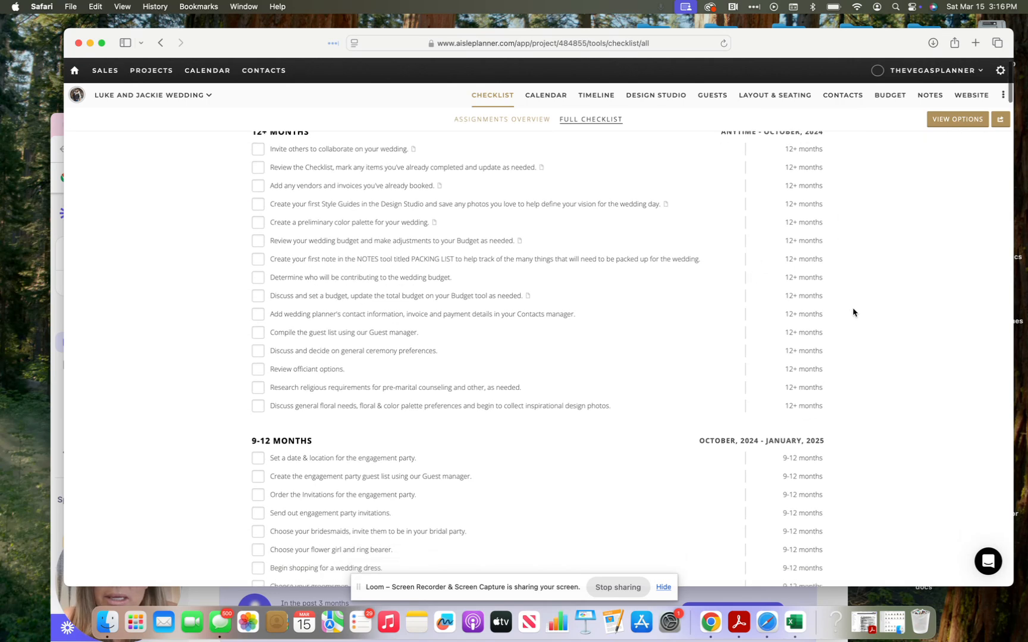
{"action": "scroll", "coordinate": [853, 311], "scroll_direction": "down", "scroll_amount": 3}
{"action": "scroll", "coordinate": [853, 312], "scroll_direction": "up", "scroll_amount": 3}
{"action": "scroll", "coordinate": [853, 311], "scroll_direction": "down", "scroll_amount": 10}
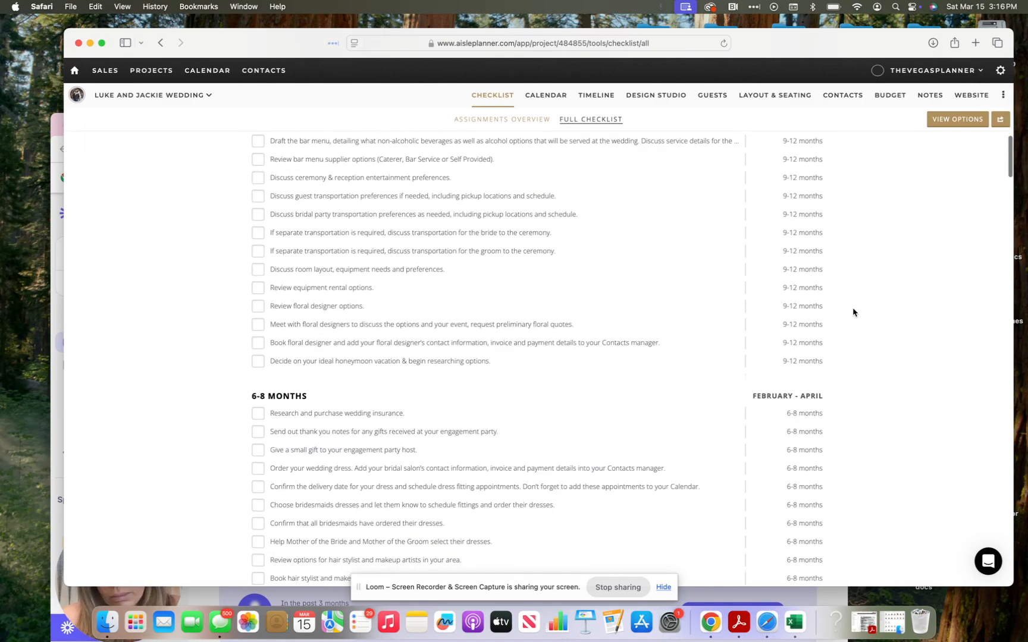
{"action": "scroll", "coordinate": [853, 312], "scroll_direction": "down", "scroll_amount": 10}
{"action": "scroll", "coordinate": [853, 312], "scroll_direction": "down", "scroll_amount": 20}
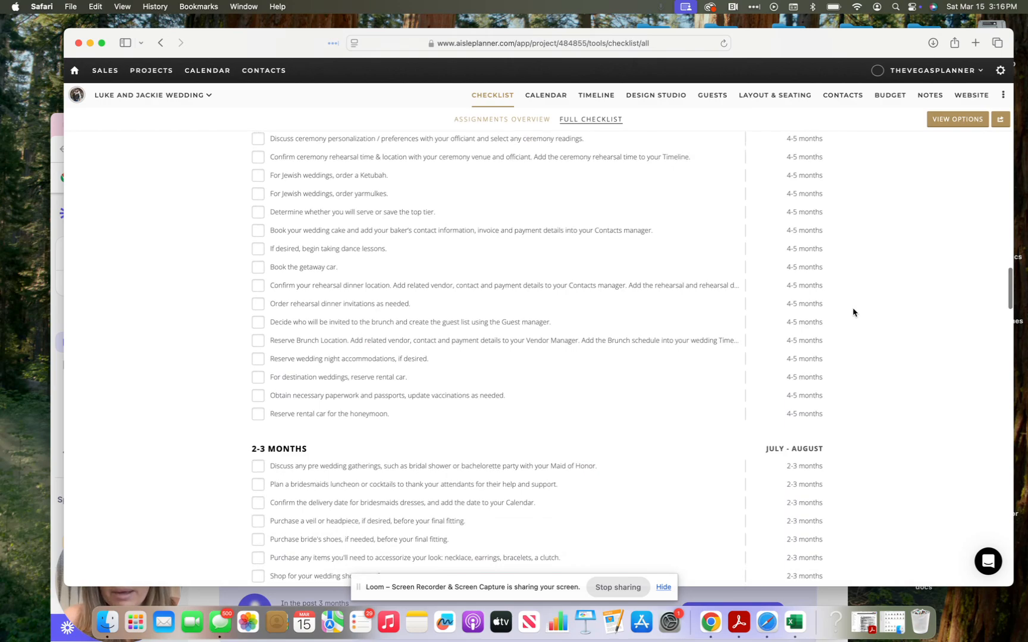
{"action": "scroll", "coordinate": [852, 313], "scroll_direction": "up", "scroll_amount": 20}
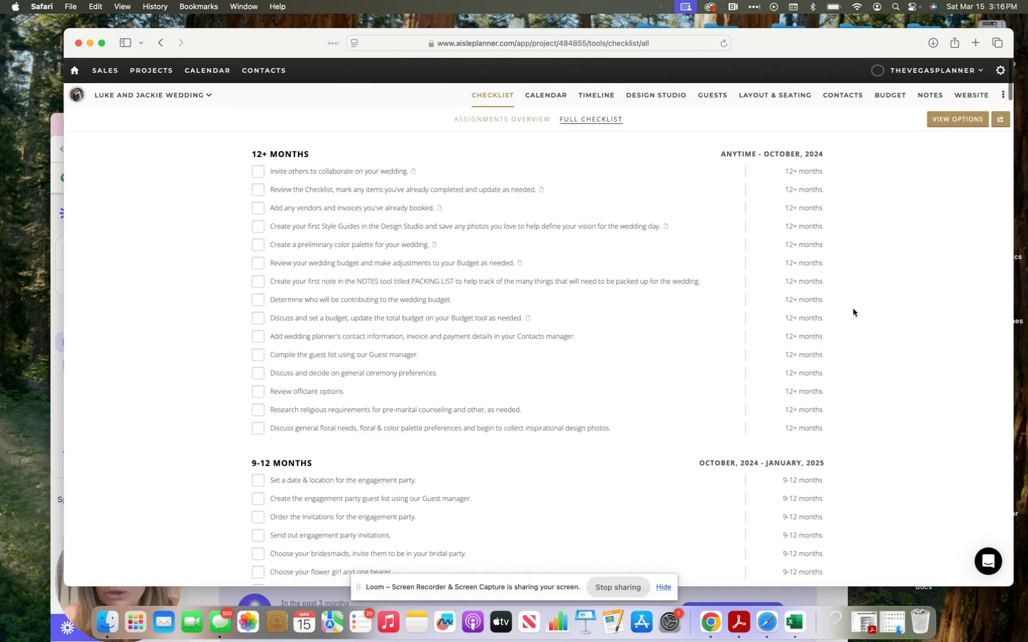
{"action": "scroll", "coordinate": [853, 312], "scroll_direction": "down", "scroll_amount": 20}
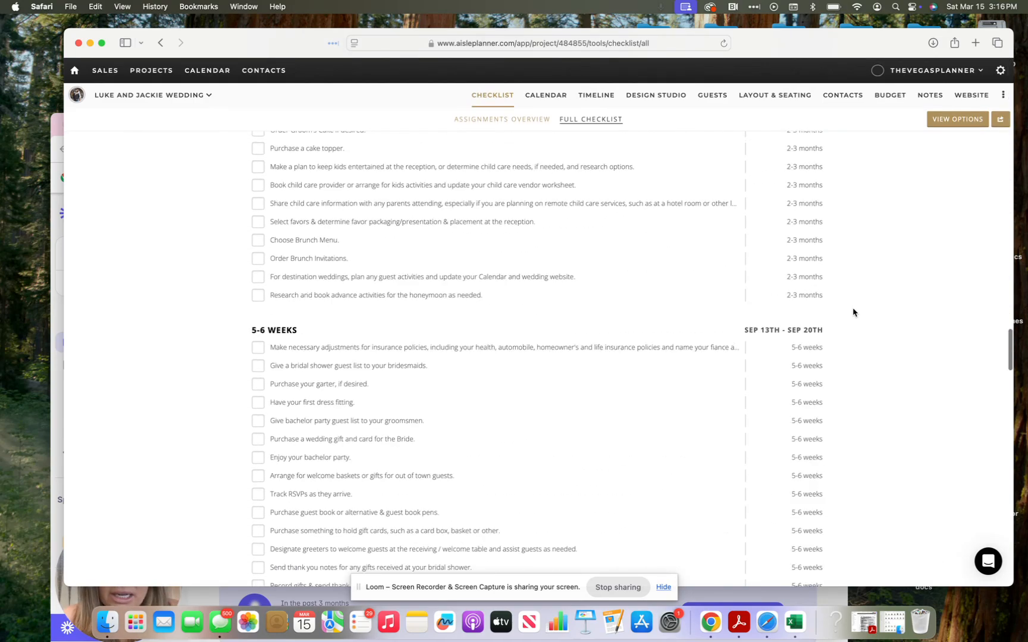
{"action": "scroll", "coordinate": [853, 313], "scroll_direction": "down", "scroll_amount": 15}
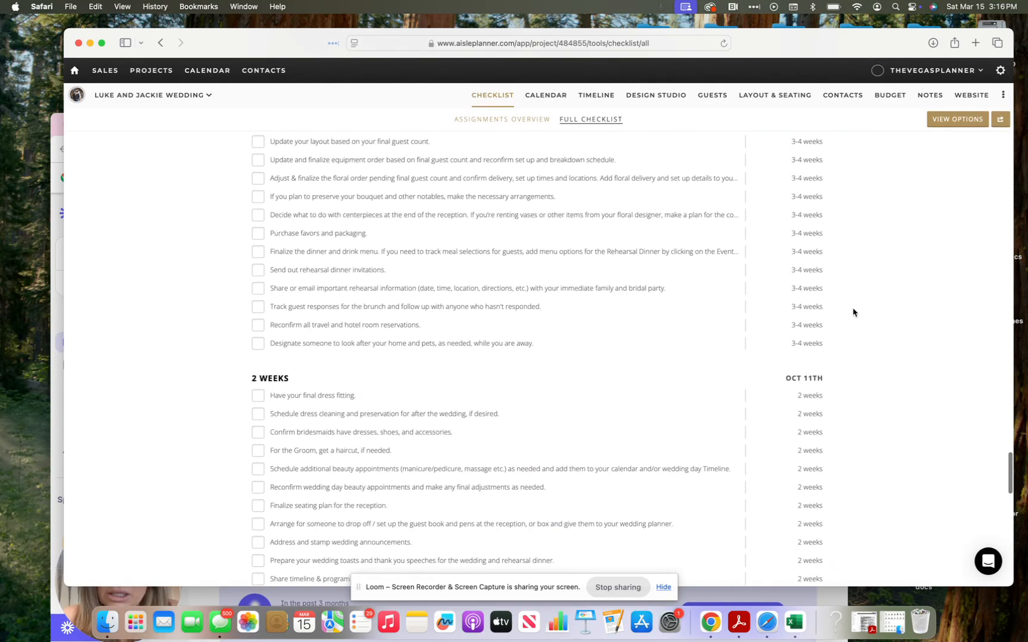
{"action": "scroll", "coordinate": [853, 312], "scroll_direction": "up", "scroll_amount": 20}
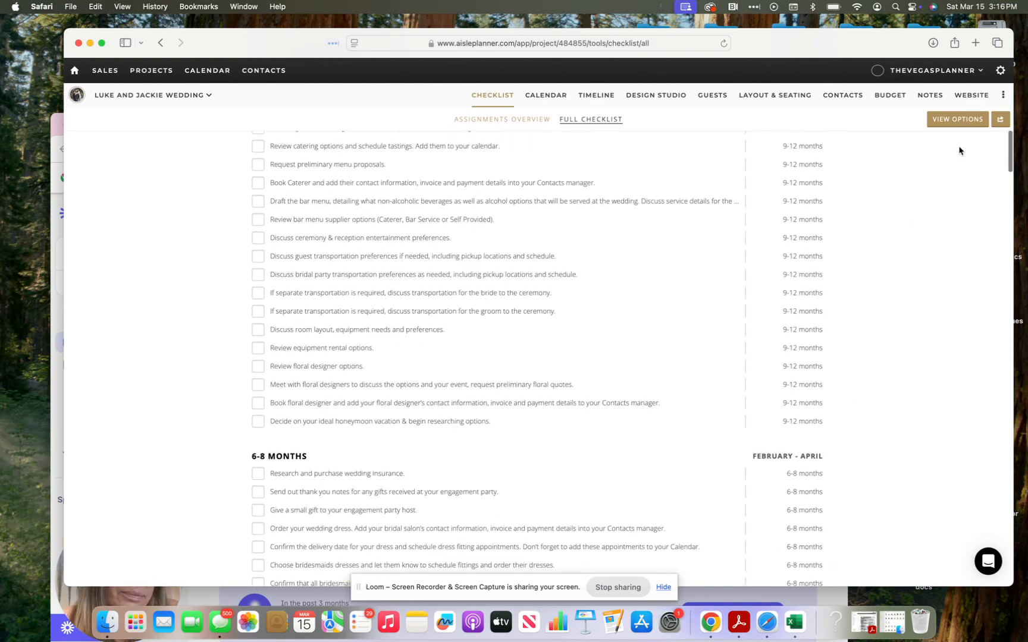
{"action": "left_click", "coordinate": [944, 125]}
Step: Switch the checklist to View By Category, toggling Hide Completed off and back on
{"action": "left_click", "coordinate": [886, 169]}
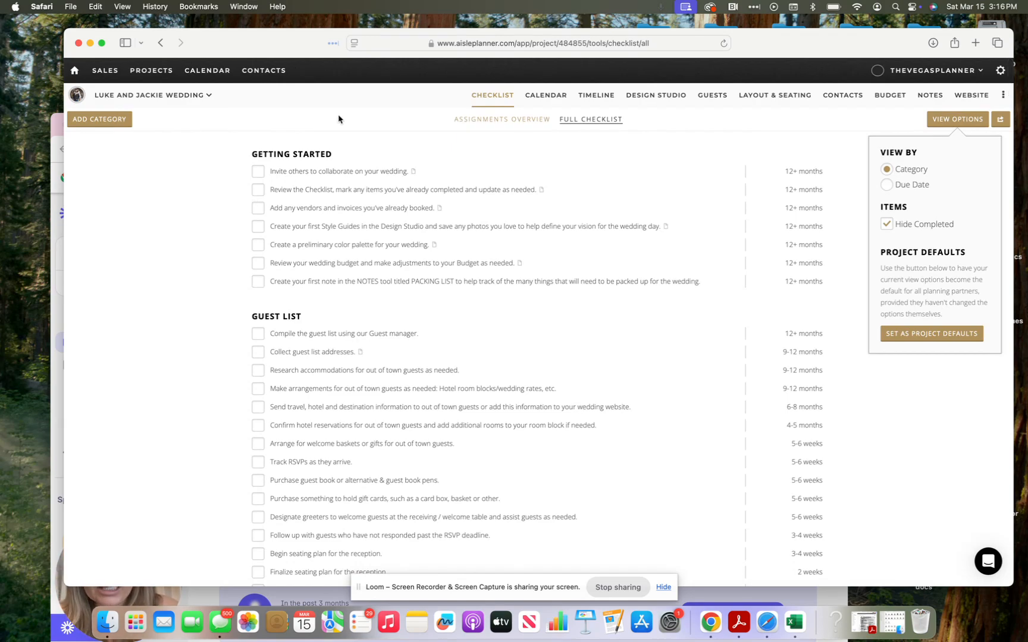
{"action": "scroll", "coordinate": [328, 385], "scroll_direction": "down", "scroll_amount": 3}
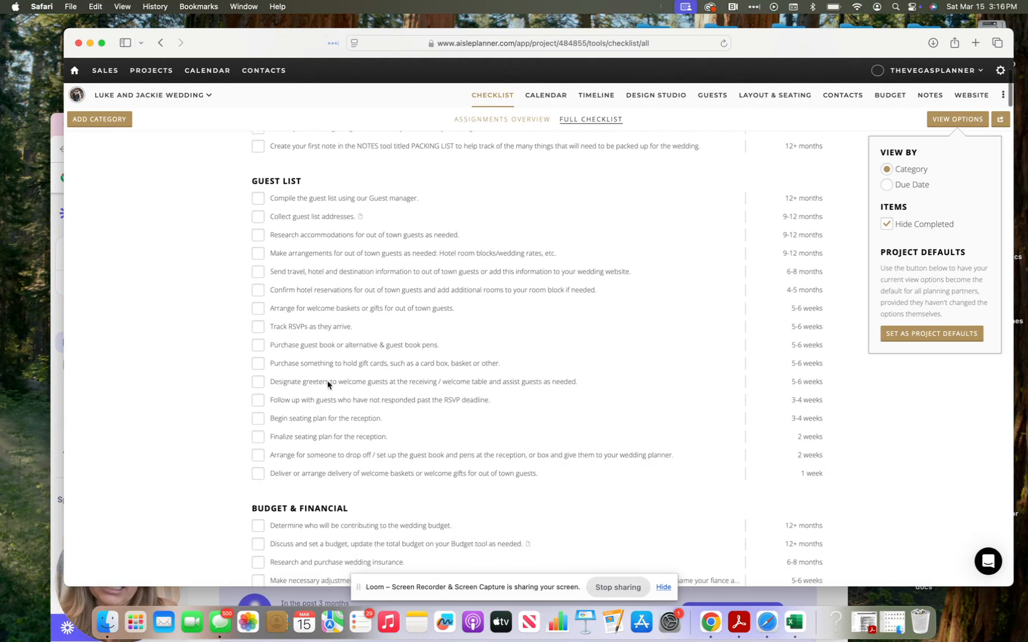
{"action": "scroll", "coordinate": [328, 385], "scroll_direction": "down", "scroll_amount": 10}
{"action": "scroll", "coordinate": [328, 386], "scroll_direction": "down", "scroll_amount": 5}
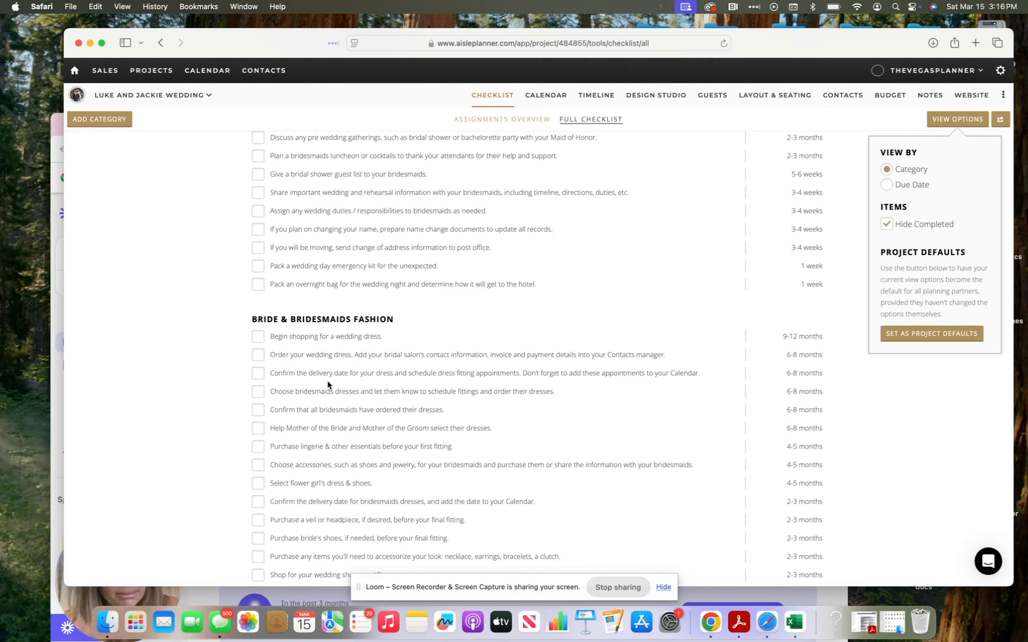
{"action": "left_click", "coordinate": [887, 225]}
{"action": "left_click", "coordinate": [887, 225]}
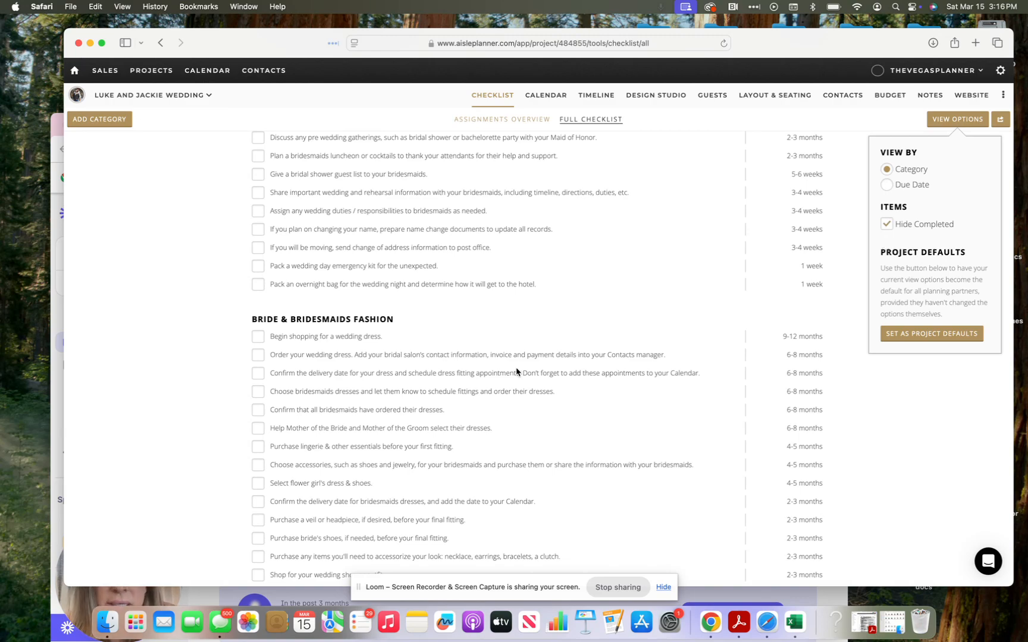
{"action": "scroll", "coordinate": [516, 372], "scroll_direction": "up", "scroll_amount": 15}
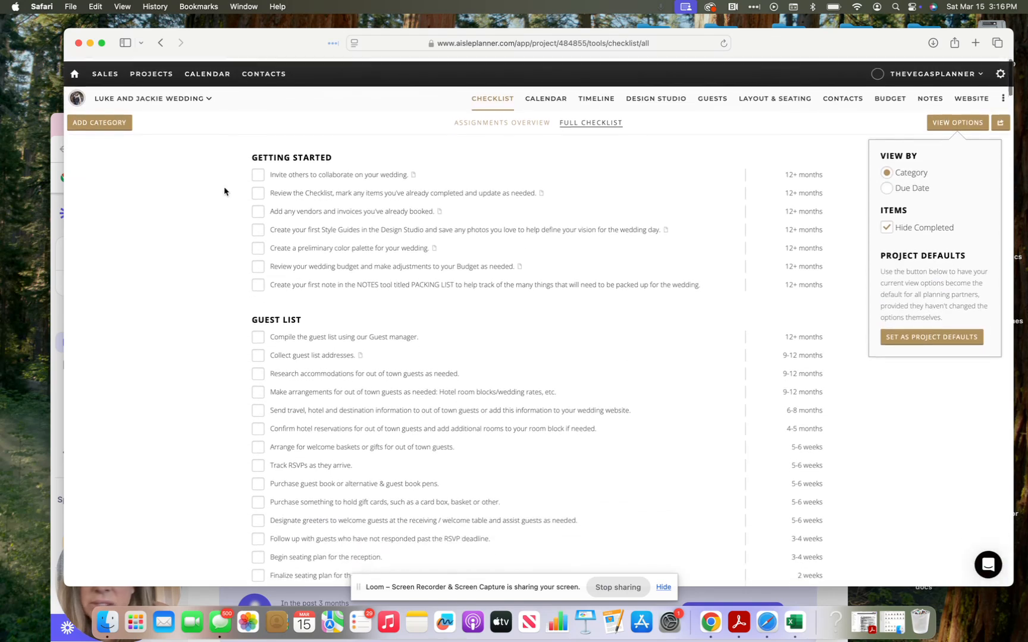
Step: Mark the invite others, review checklist, and add vendors and invoices tasks complete
{"action": "left_click", "coordinate": [260, 176]}
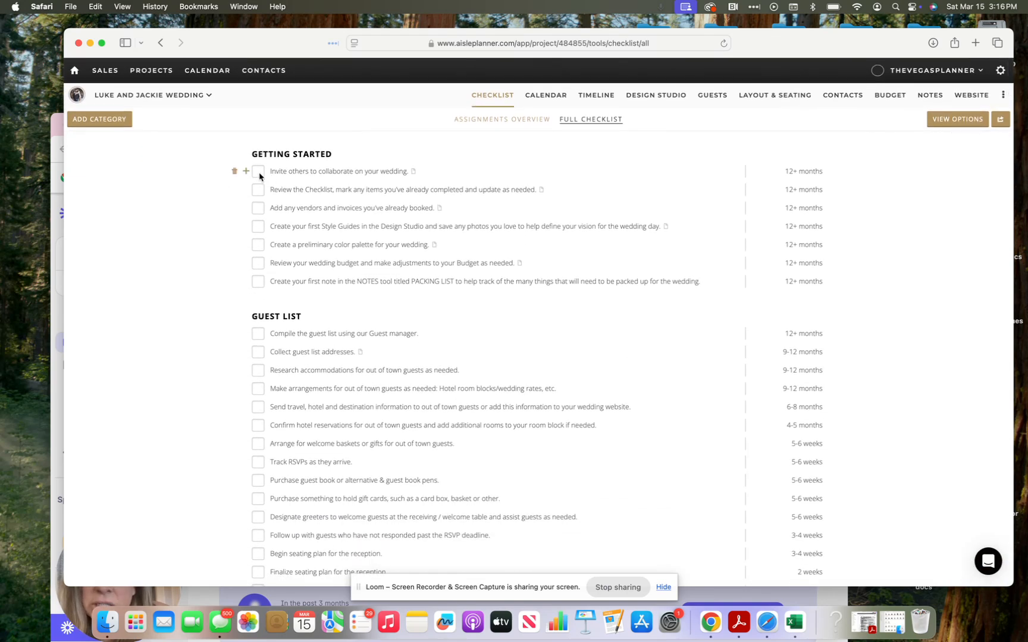
{"action": "left_click", "coordinate": [258, 174]}
{"action": "left_click", "coordinate": [260, 192]}
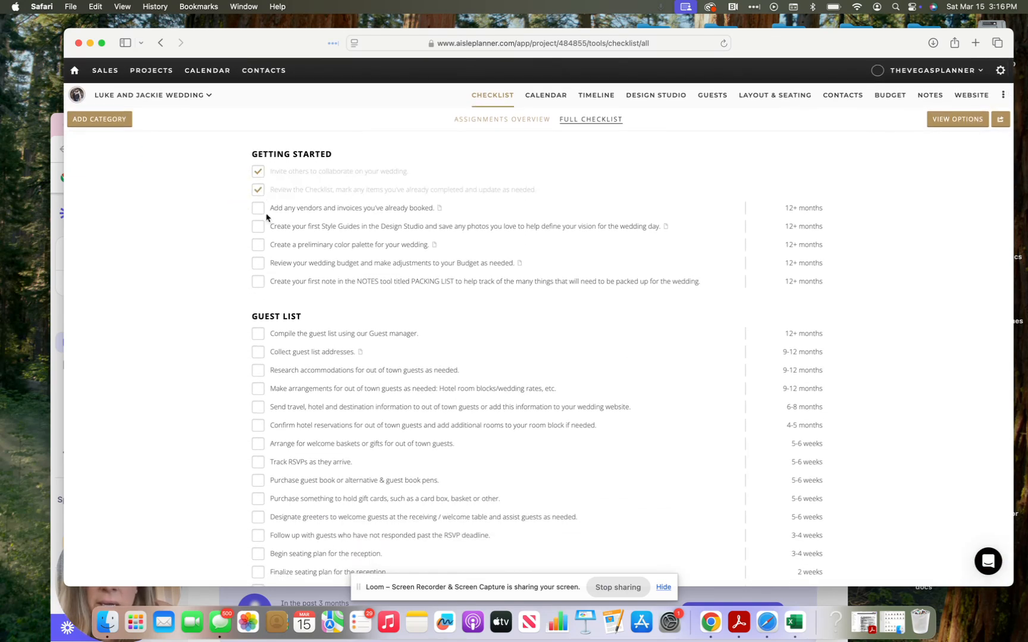
{"action": "left_click", "coordinate": [261, 209]}
Step: Close View Options and return to the wedding project dashboard
{"action": "left_click", "coordinate": [955, 122]}
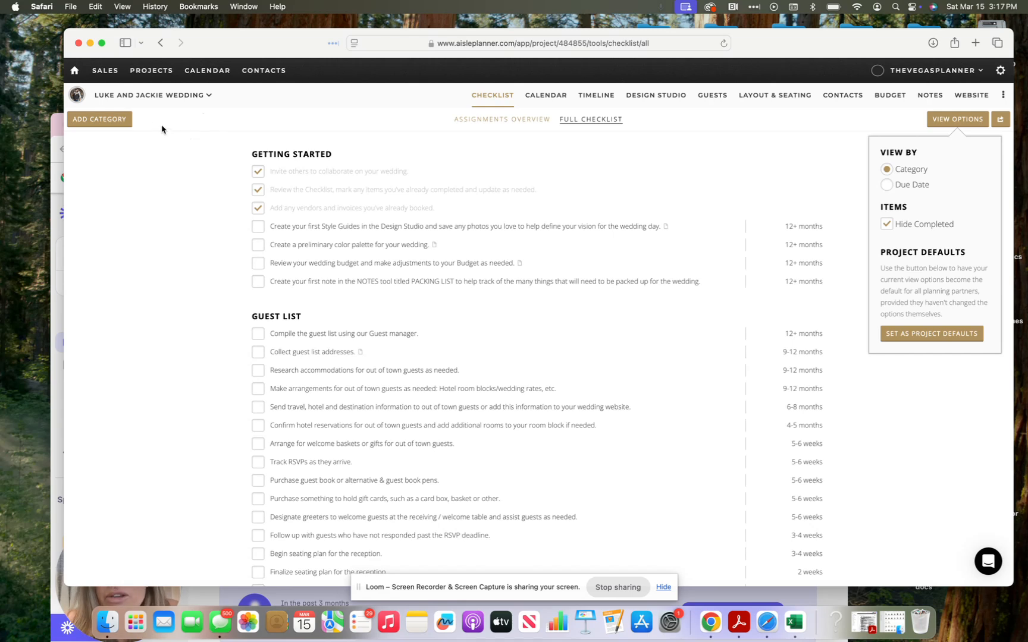
{"action": "left_click", "coordinate": [133, 94]}
{"action": "left_click", "coordinate": [115, 95]}
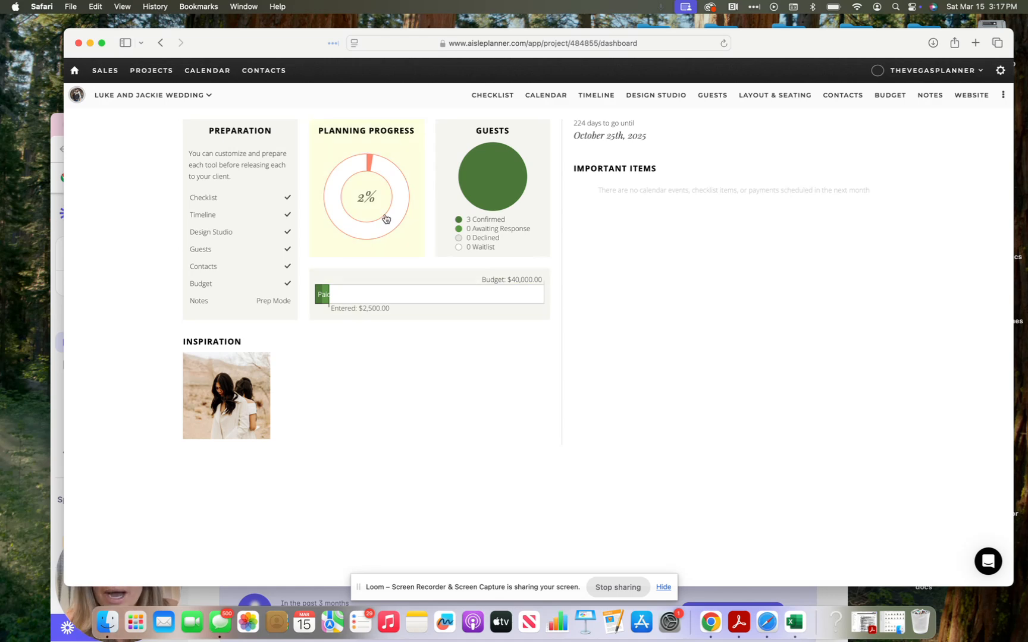
Step: Open the wedding calendar, then start and discard a new March 27 event
{"action": "left_click", "coordinate": [560, 96]}
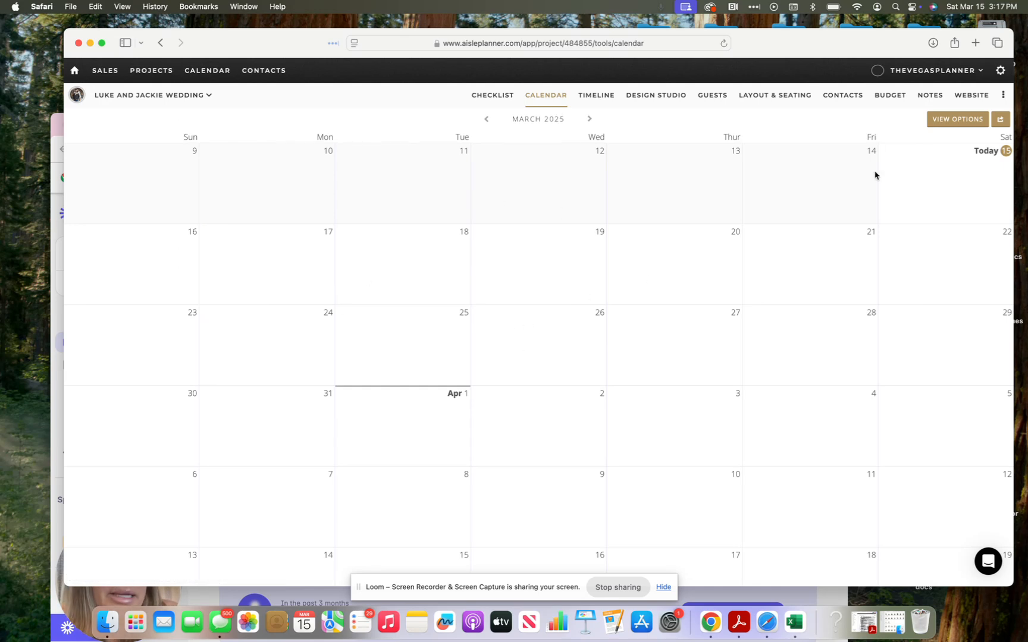
{"action": "scroll", "coordinate": [808, 263], "scroll_direction": "down", "scroll_amount": 5}
{"action": "scroll", "coordinate": [808, 263], "scroll_direction": "up", "scroll_amount": 5}
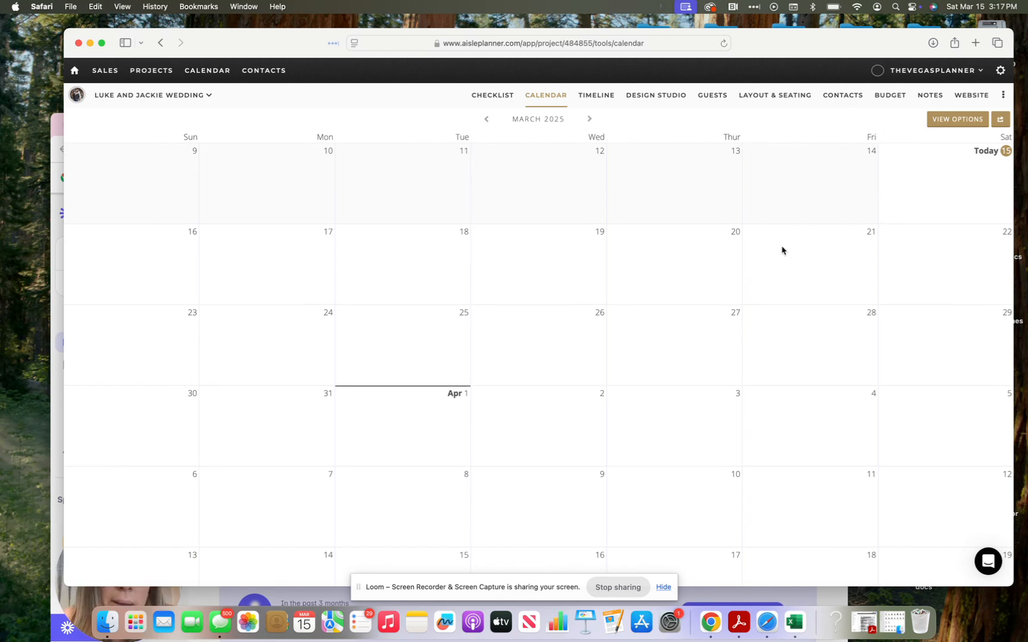
{"action": "left_click", "coordinate": [642, 314]}
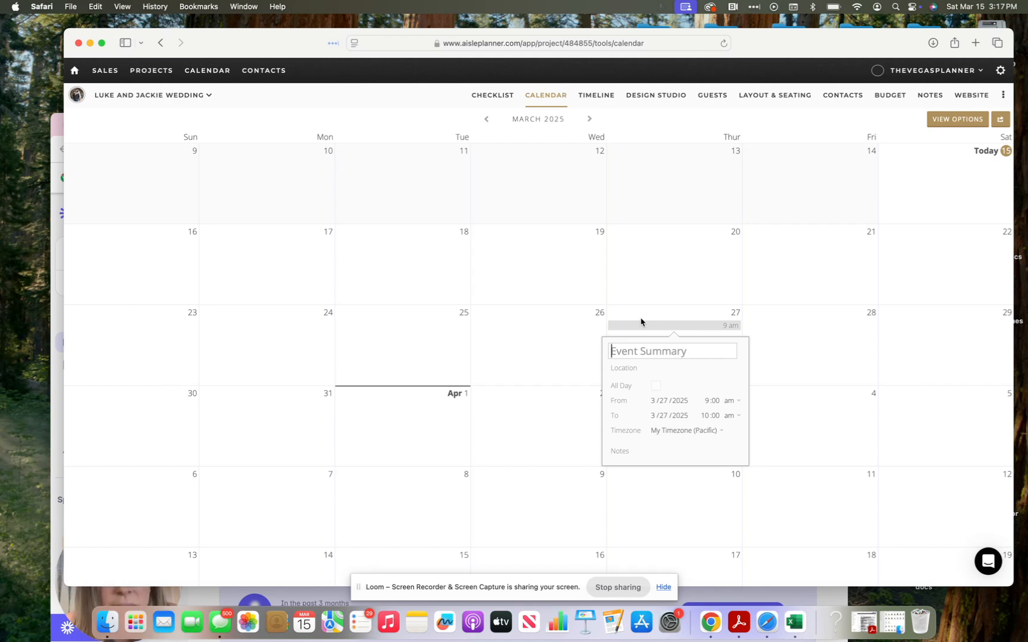
{"action": "left_click", "coordinate": [679, 240]}
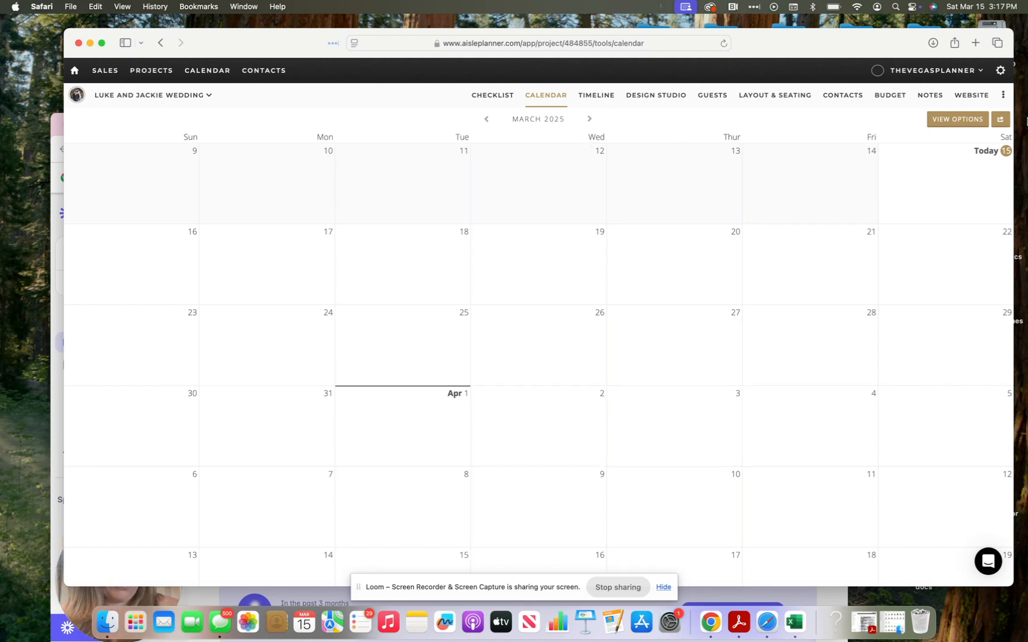
Step: Show the calendar subscription link and select its URL for copying
{"action": "left_click", "coordinate": [1000, 118]}
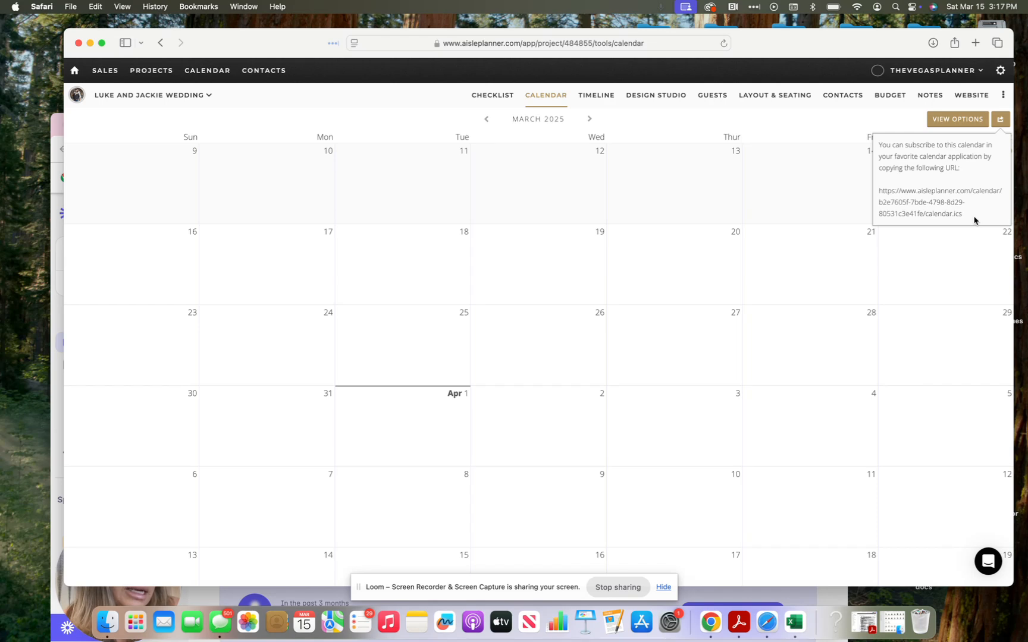
{"action": "left_click_drag", "start_coordinate": [973, 220], "coordinate": [879, 183]}
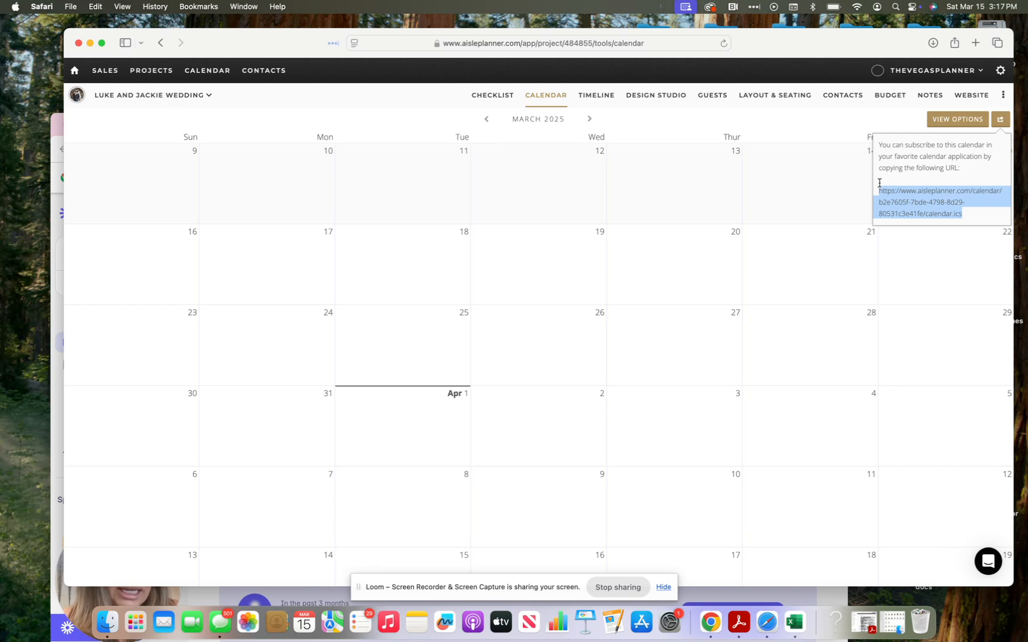
{"action": "left_click", "coordinate": [604, 96]}
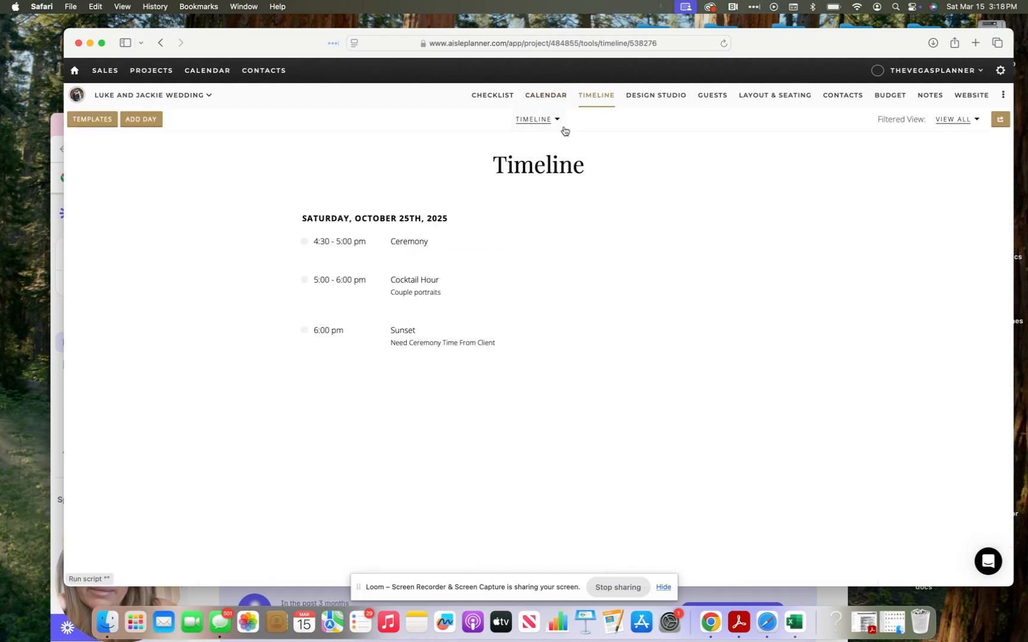
Step: Edit then leave the Timeline heading, and move to the Design Studio's Style Guides
{"action": "left_click", "coordinate": [575, 169]}
{"action": "left_click", "coordinate": [578, 170]}
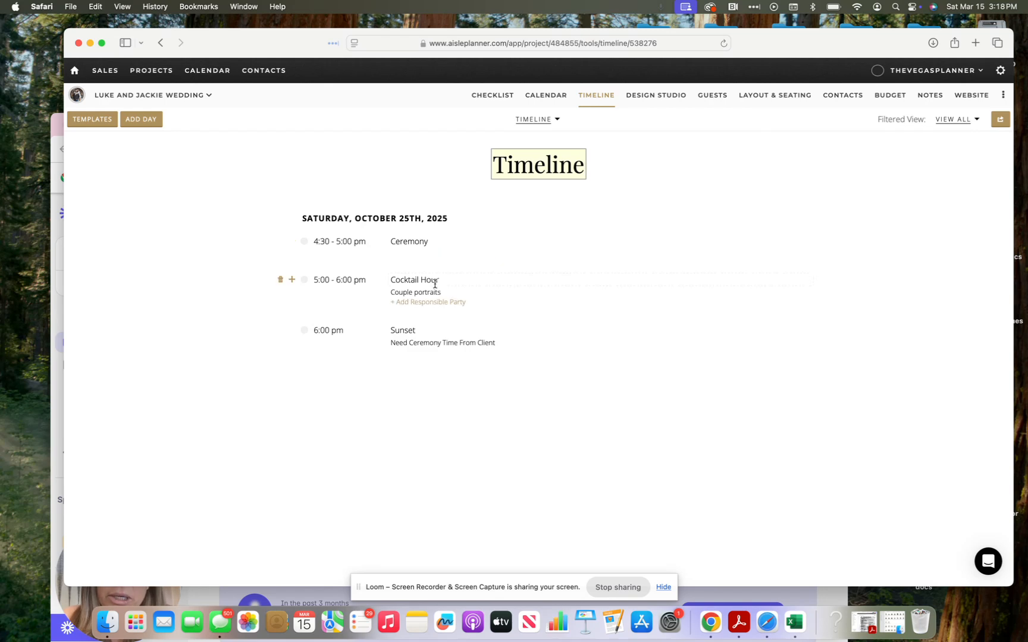
{"action": "left_click", "coordinate": [432, 180]}
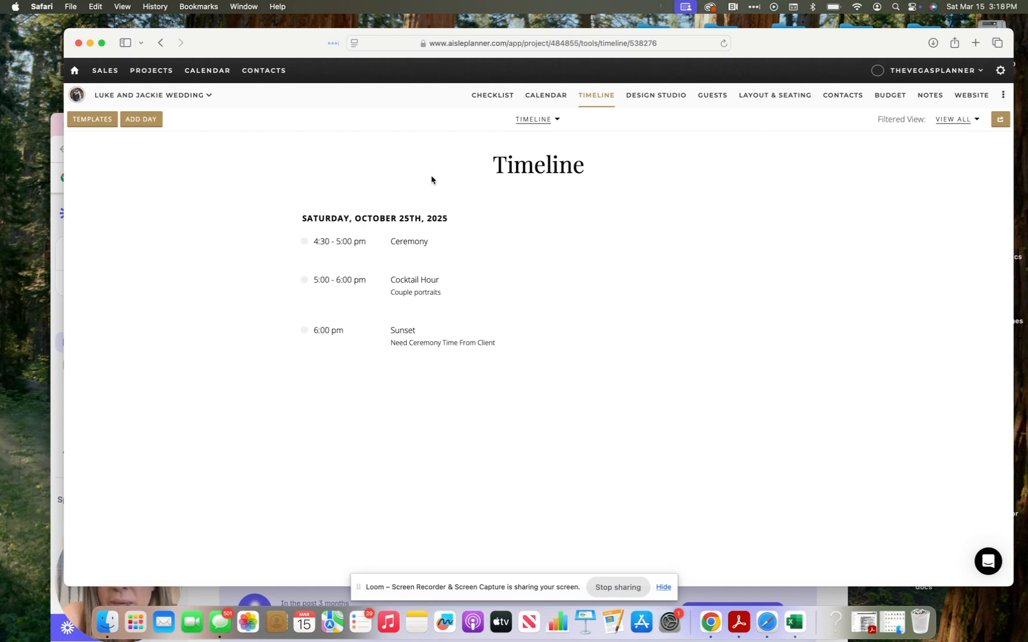
{"action": "left_click", "coordinate": [650, 95]}
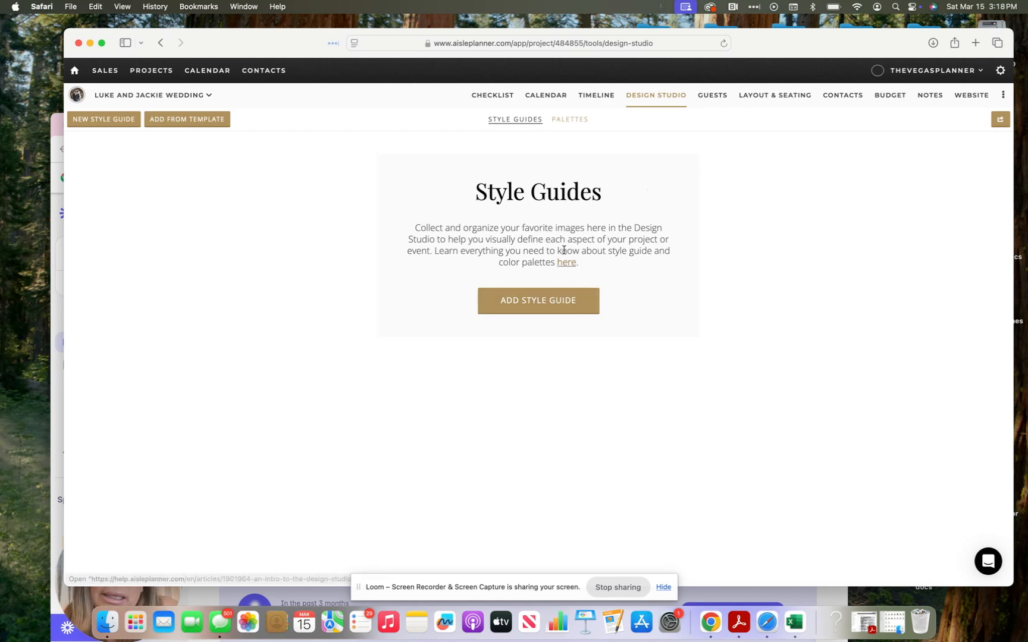
Step: Create a Beauty style guide named 'Hair and Makeup'
{"action": "left_click", "coordinate": [539, 308]}
{"action": "left_click", "coordinate": [539, 334]}
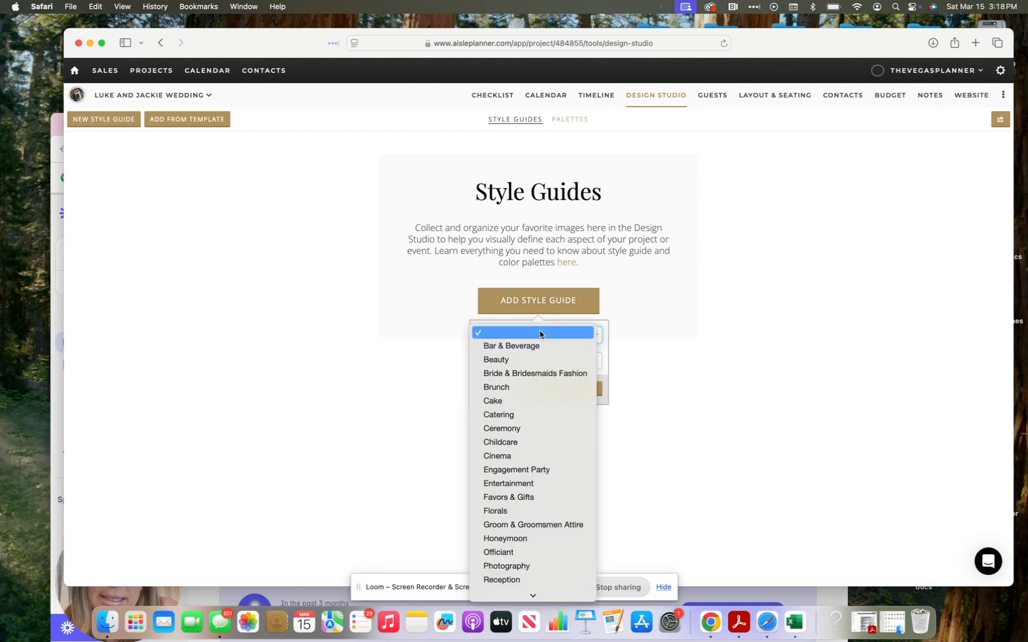
{"action": "left_click", "coordinate": [527, 360]}
{"action": "left_click", "coordinate": [524, 359]}
{"action": "type", "text": "Hair "}
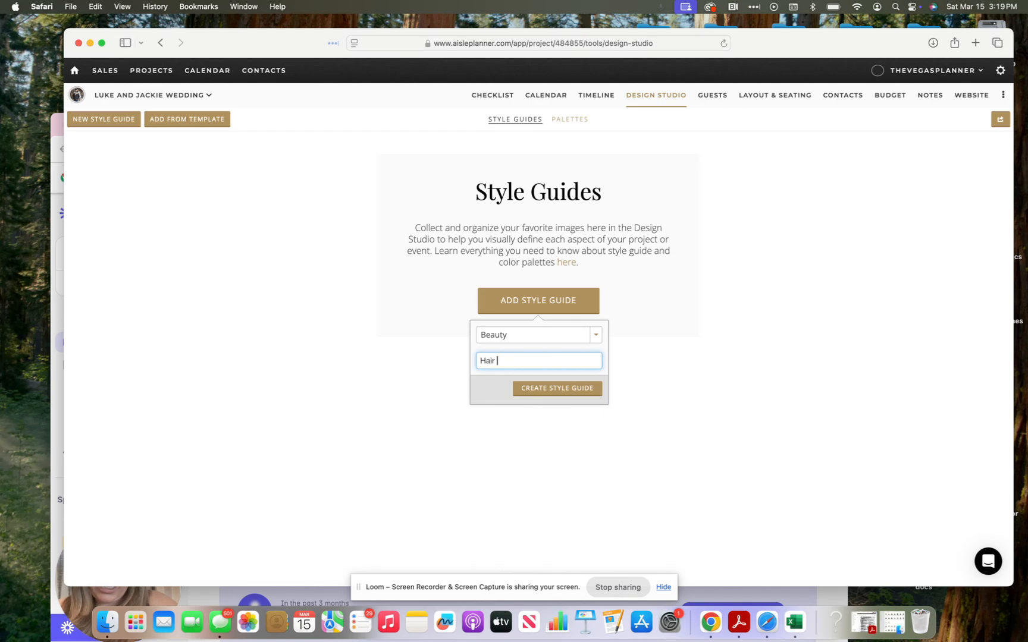
{"action": "type", "text": "and Makeup"}
{"action": "left_click", "coordinate": [543, 389]}
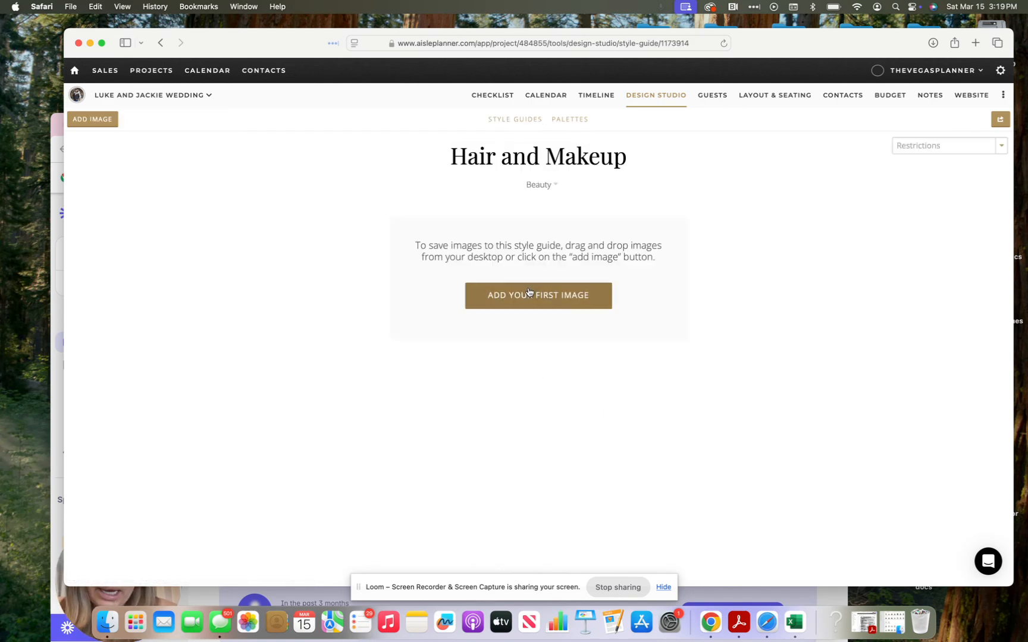
Step: Upload the K&R-237_websize.jpg photo as the guide's first image
{"action": "left_click", "coordinate": [527, 292]}
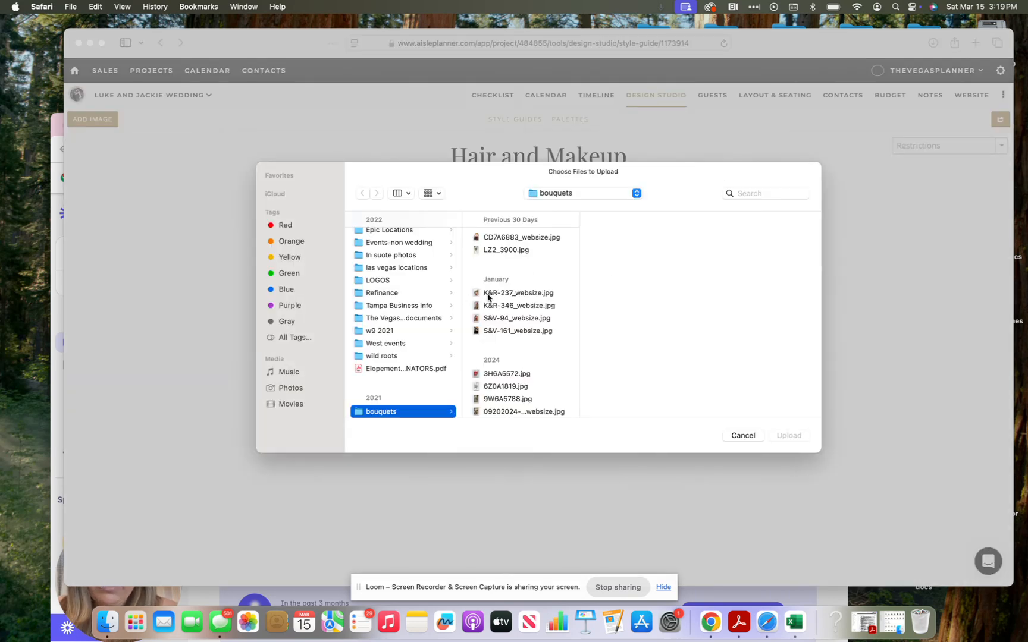
{"action": "left_click", "coordinate": [513, 238]}
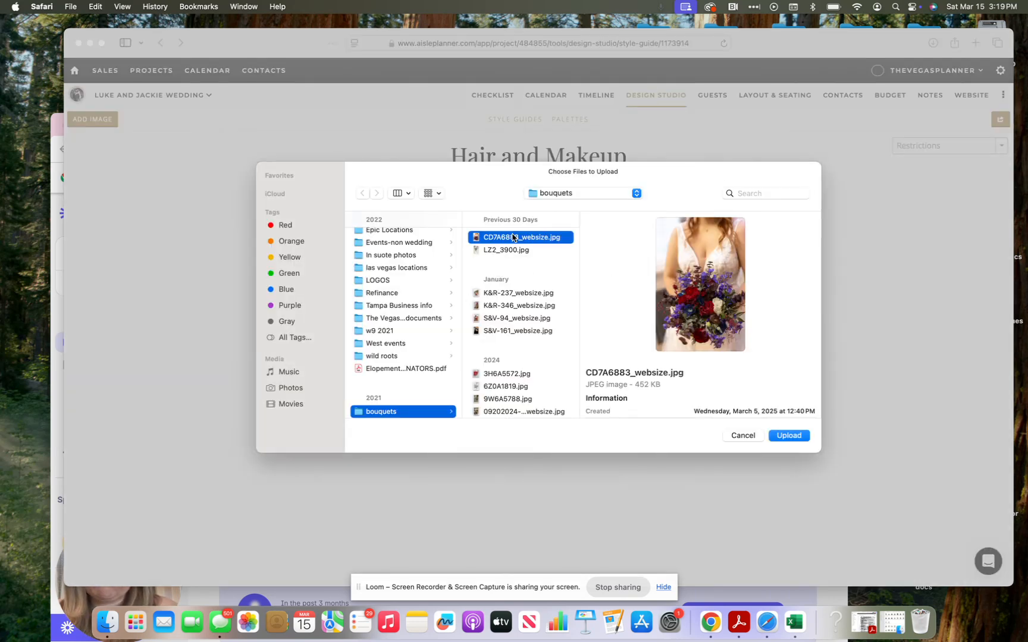
{"action": "key", "text": "Down"}
{"action": "key", "text": "Down"}
{"action": "key", "text": "Down"}
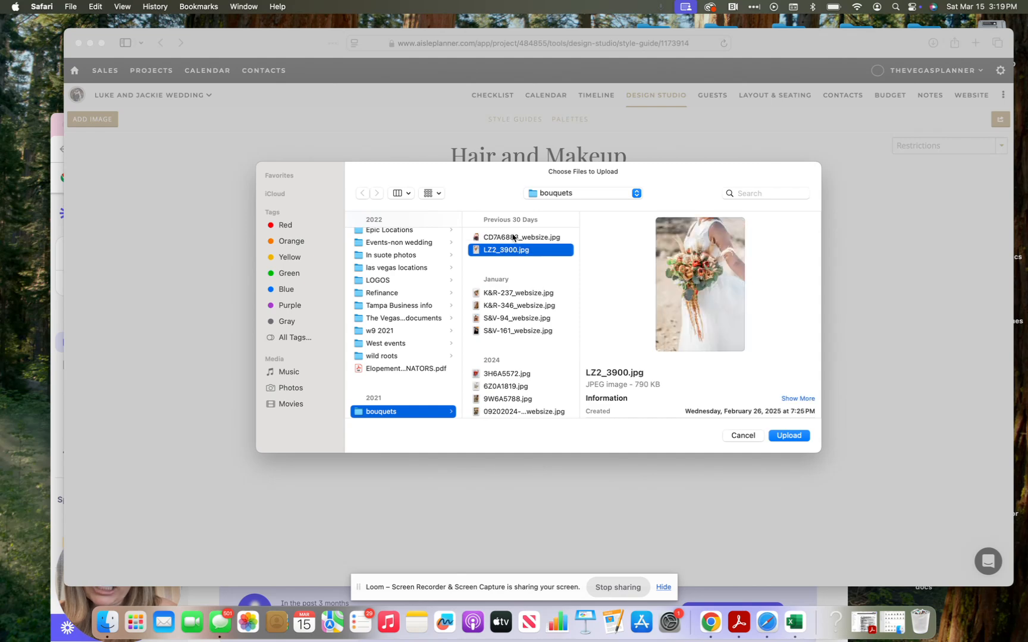
{"action": "key", "text": "Up"}
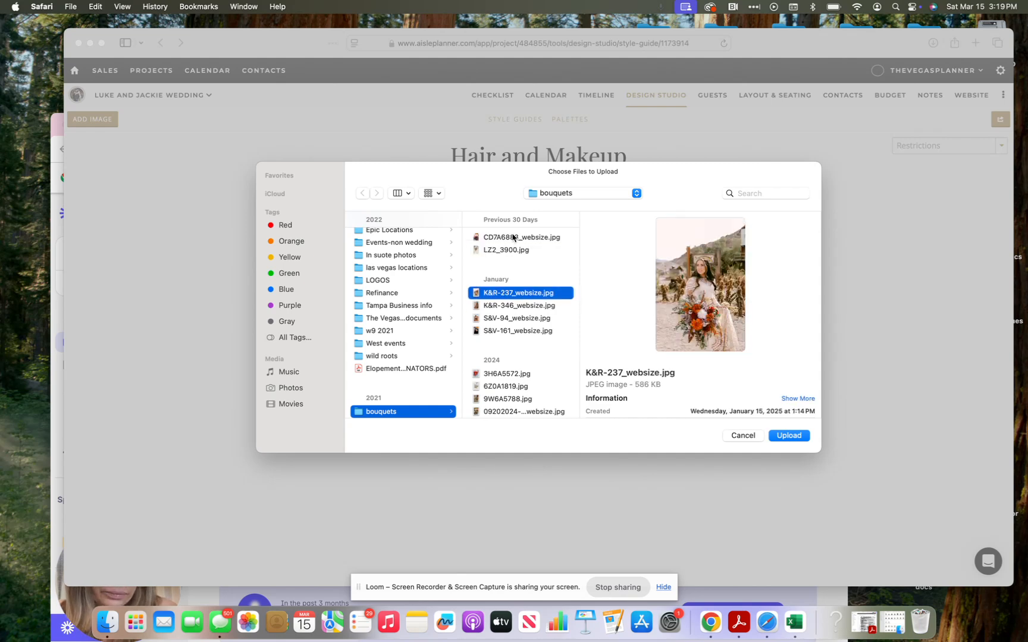
{"action": "key", "text": "Return"}
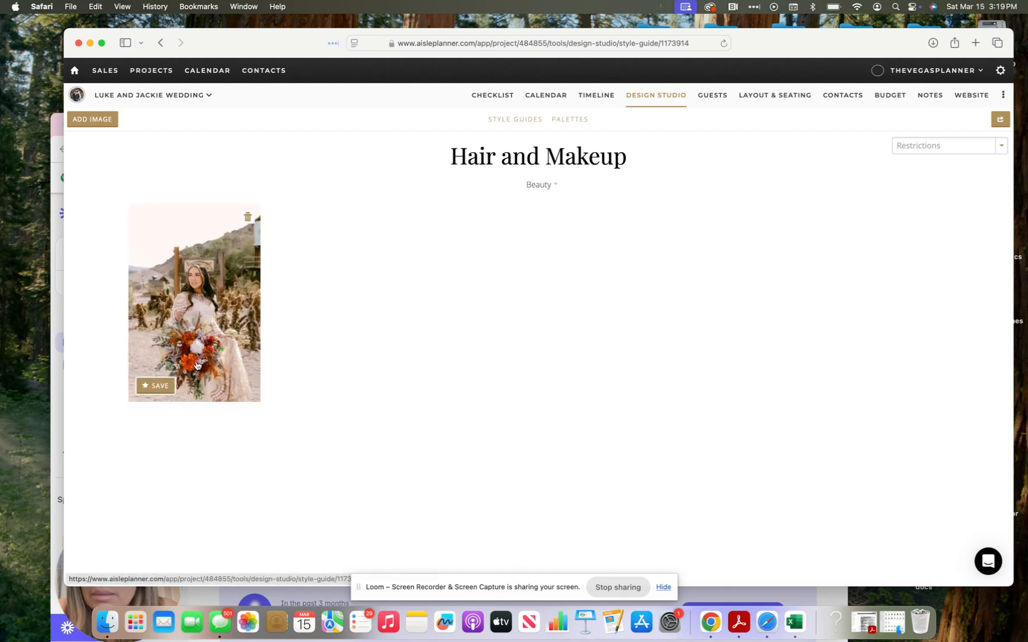
Step: Post the comment 'I like her' on the uploaded bride photo
{"action": "left_click", "coordinate": [193, 355]}
{"action": "scroll", "coordinate": [464, 357], "scroll_direction": "down", "scroll_amount": 4}
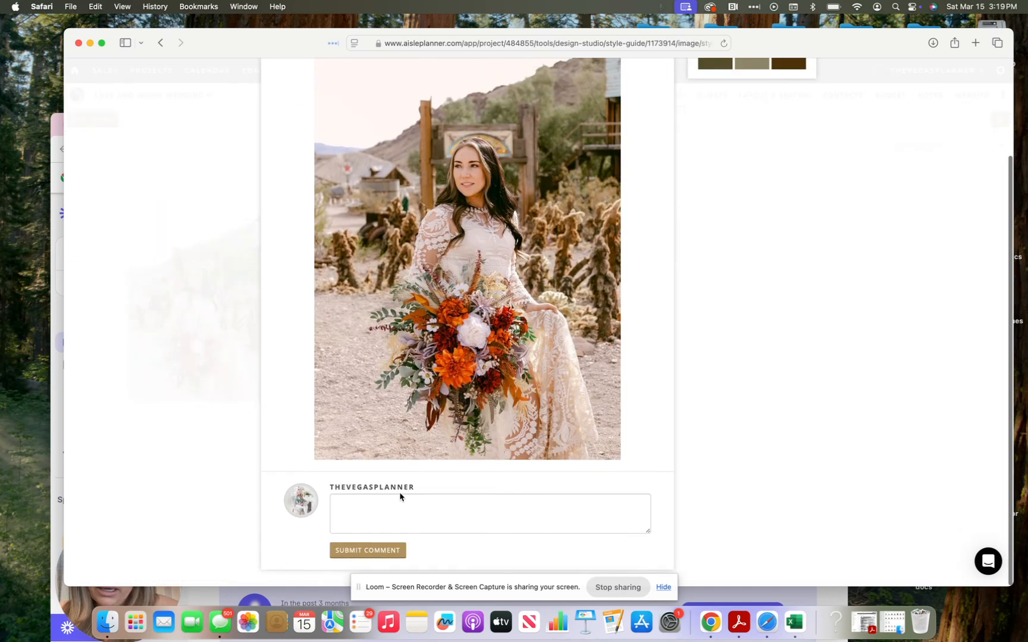
{"action": "left_click", "coordinate": [397, 505]}
{"action": "type", "text": "djfkd"}
{"action": "key", "text": "BackSpace"}
{"action": "key", "text": "BackSpace"}
{"action": "key", "text": "BackSpace"}
{"action": "key", "text": "BackSpace"}
{"action": "key", "text": "BackSpace"}
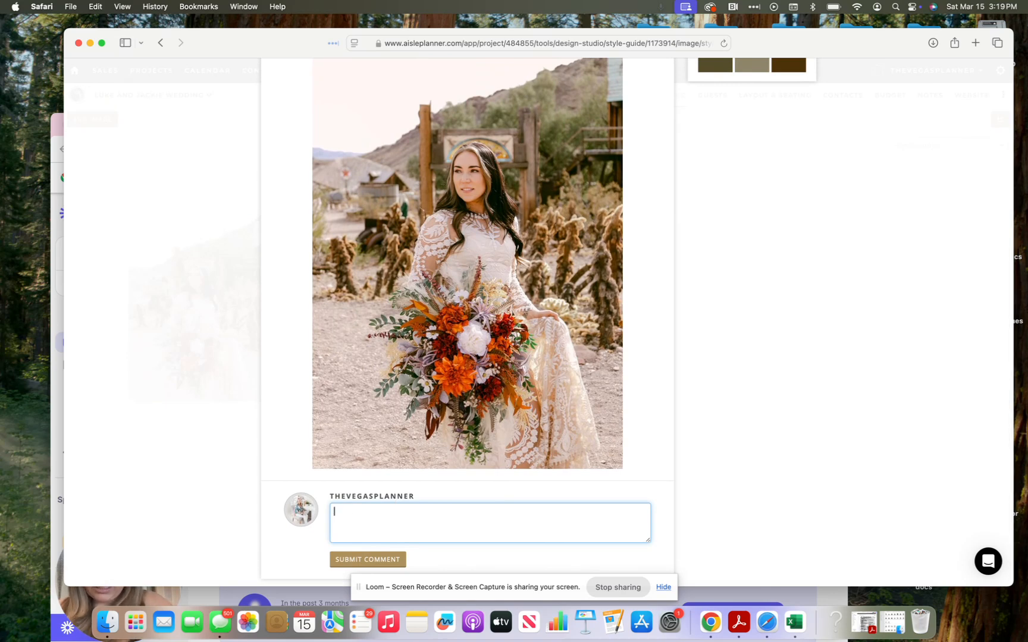
{"action": "type", "text": "I like he"}
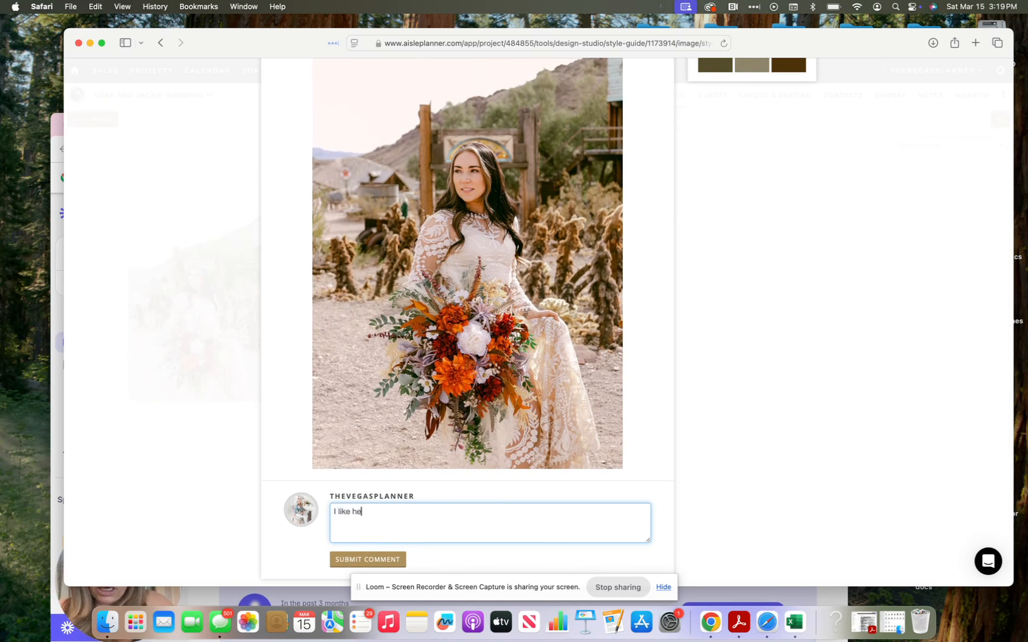
{"action": "type", "text": "r hair not the hgh"}
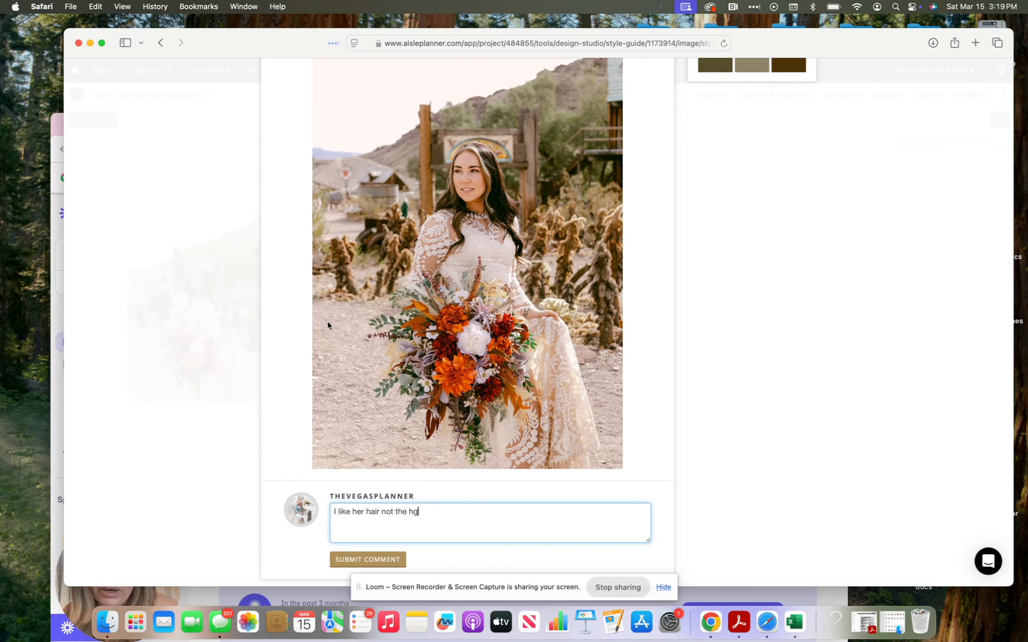
{"action": "key", "text": "BackSpace"}
{"action": "key", "text": "BackSpace"}
{"action": "key", "text": "BackSpace"}
{"action": "key", "text": "BackSpace"}
{"action": "key", "text": "BackSpace"}
{"action": "key", "text": "BackSpace"}
{"action": "key", "text": "BackSpace"}
{"action": "key", "text": "BackSpace"}
{"action": "key", "text": "BackSpace"}
{"action": "key", "text": "BackSpace"}
{"action": "key", "text": "BackSpace"}
{"action": "key", "text": "BackSpace"}
{"action": "key", "text": "BackSpace"}
{"action": "key", "text": "BackSpace"}
{"action": "key", "text": "BackSpace"}
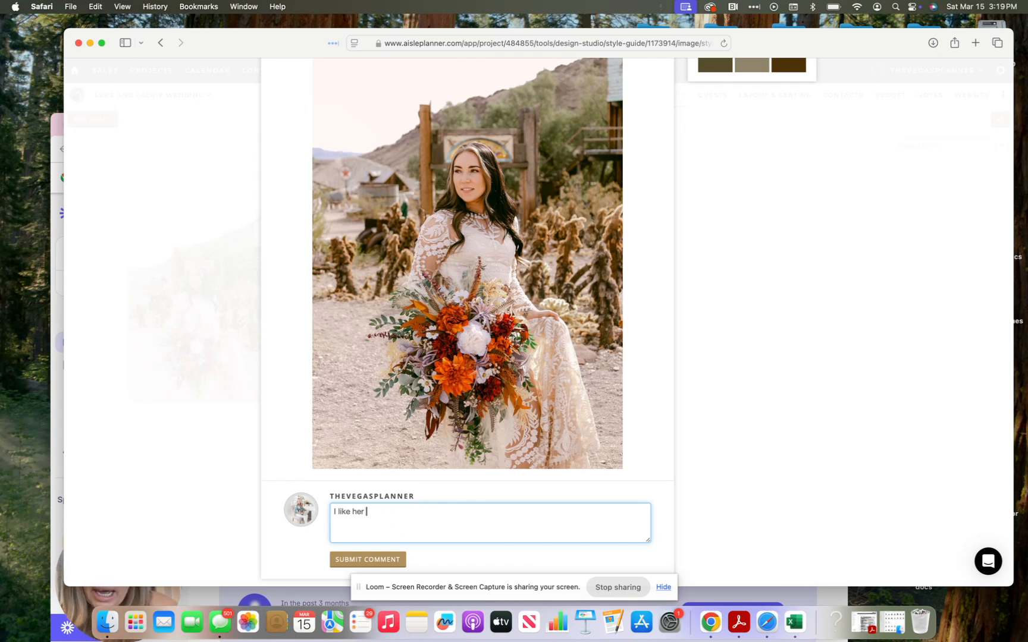
{"action": "left_click", "coordinate": [339, 559]}
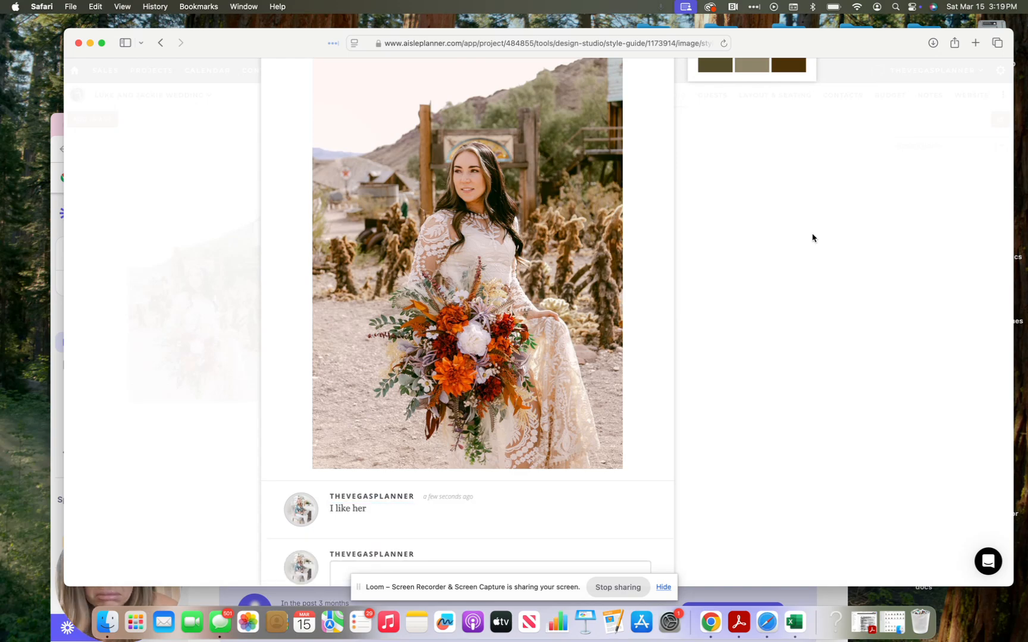
Step: Close the photo and reopen the Hair and Makeup guide from Style Guides
{"action": "left_click", "coordinate": [845, 260]}
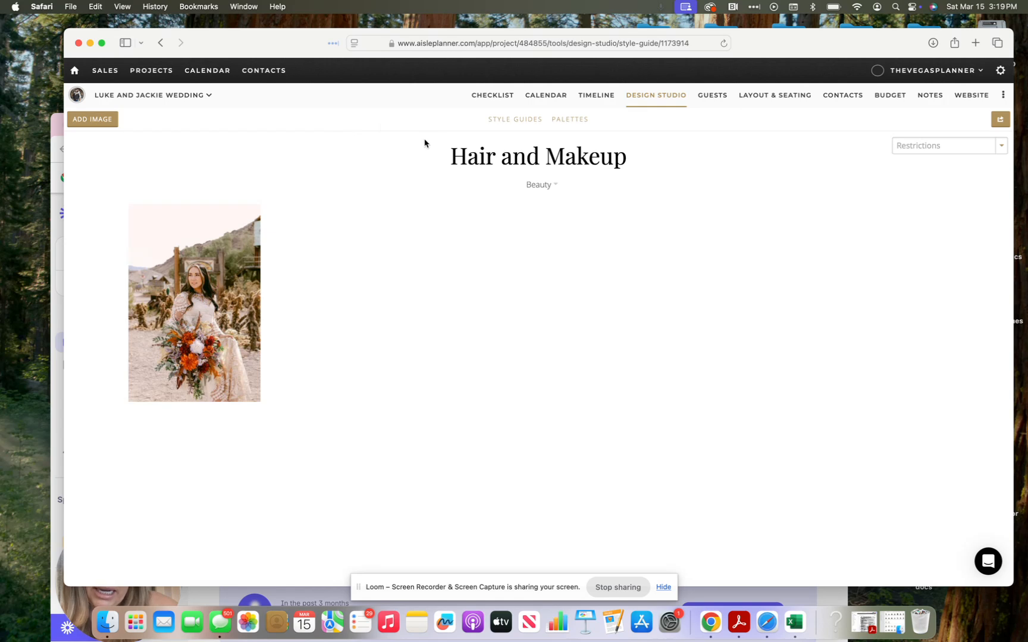
{"action": "left_click", "coordinate": [519, 120]}
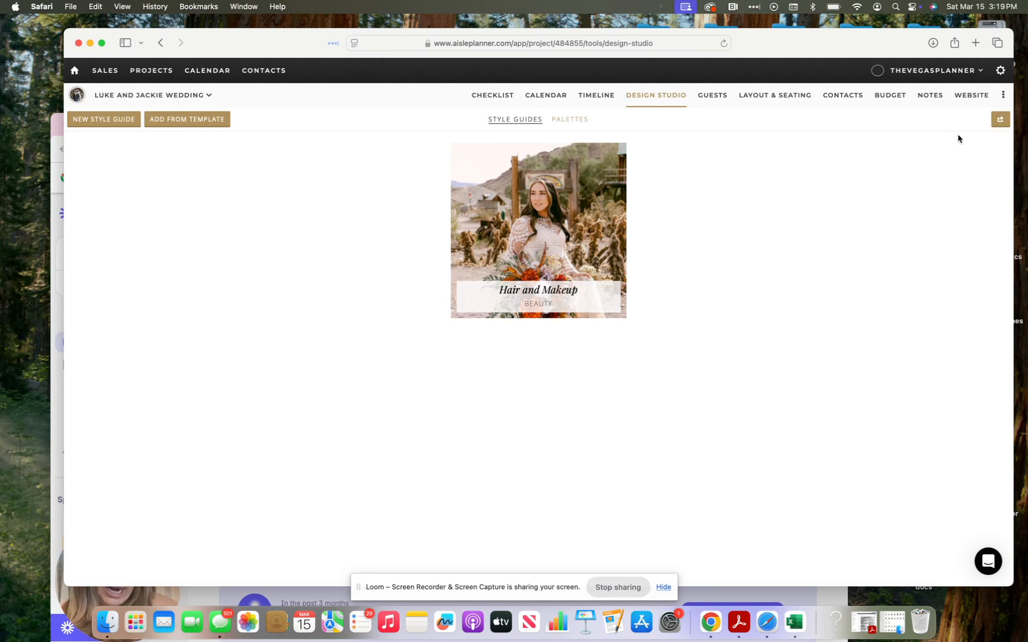
{"action": "left_click", "coordinate": [592, 242]}
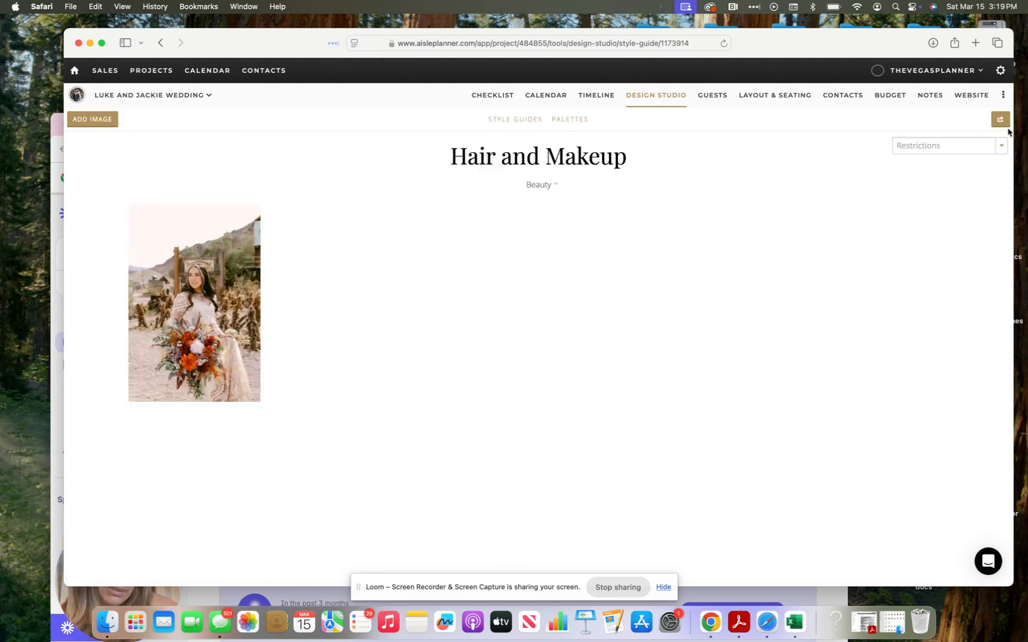
Step: Open and close the guide's sharing options, then go to the Palettes page
{"action": "left_click", "coordinate": [999, 121]}
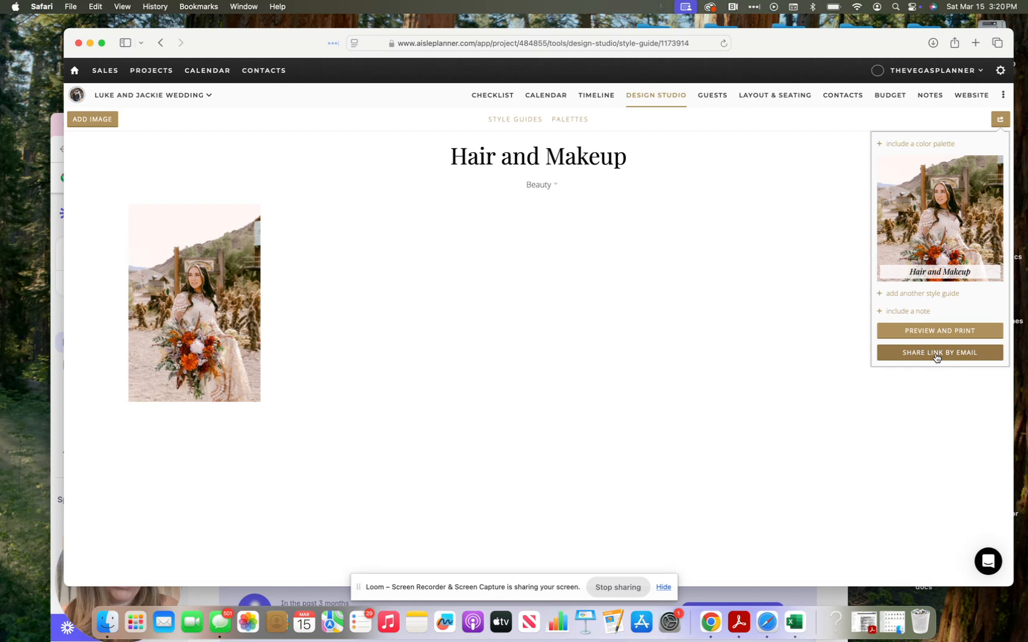
{"action": "left_click", "coordinate": [579, 123]}
{"action": "left_click", "coordinate": [571, 121]}
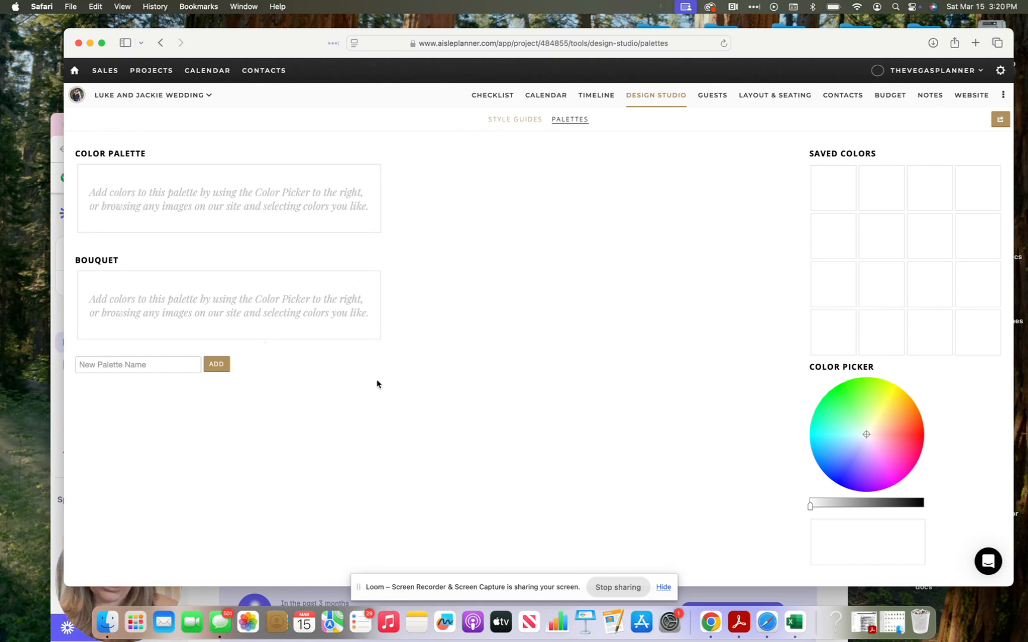
Step: Add a lavender purple swatch to the Color Palette, discarding a grey attempt
{"action": "left_click", "coordinate": [822, 505]}
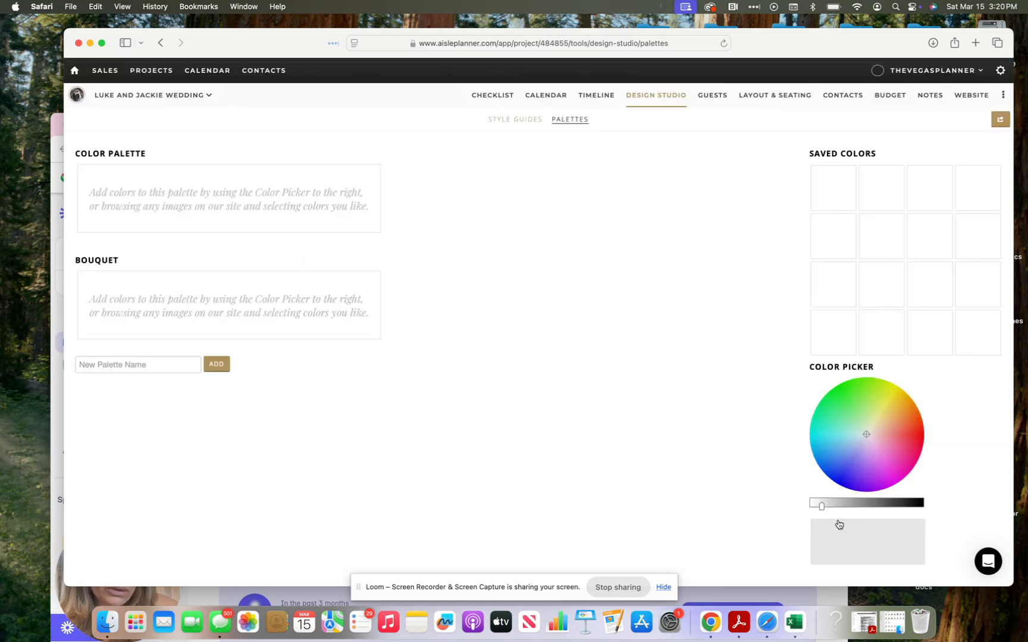
{"action": "left_click", "coordinate": [839, 525]}
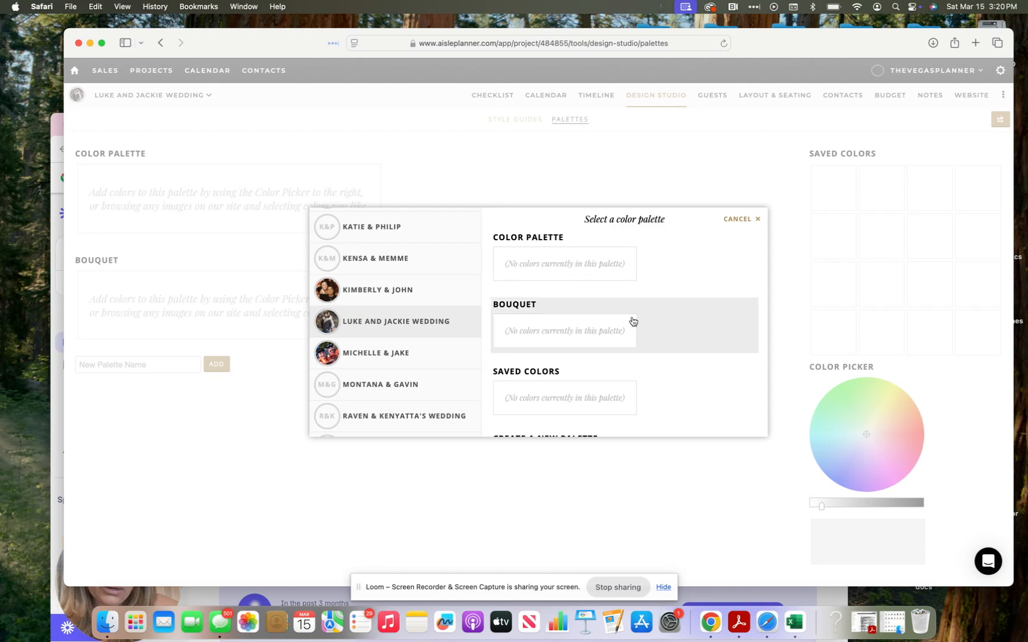
{"action": "left_click", "coordinate": [733, 220]}
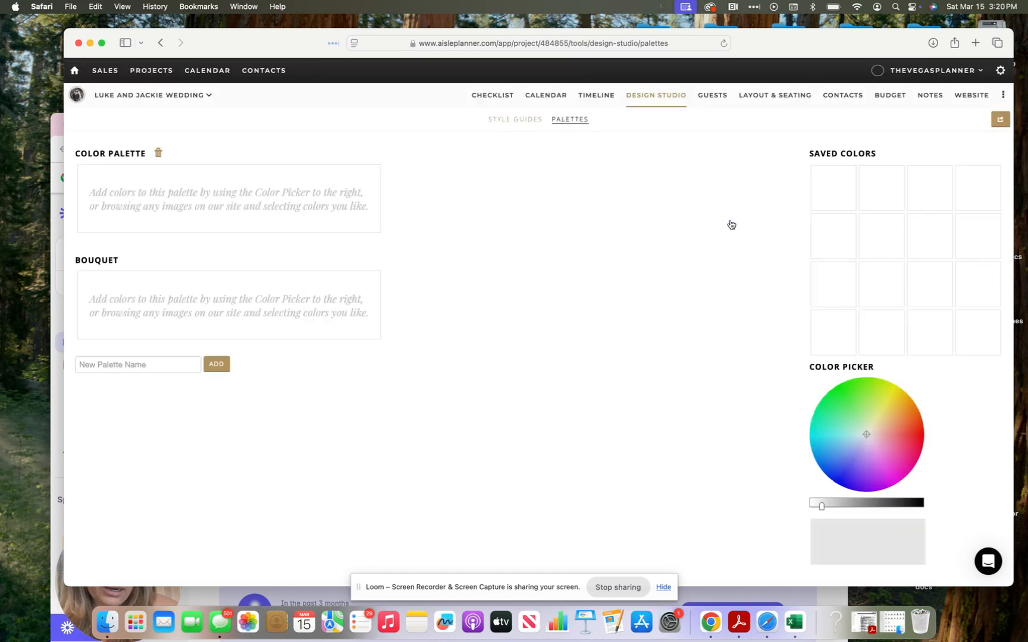
{"action": "left_click", "coordinate": [855, 453]}
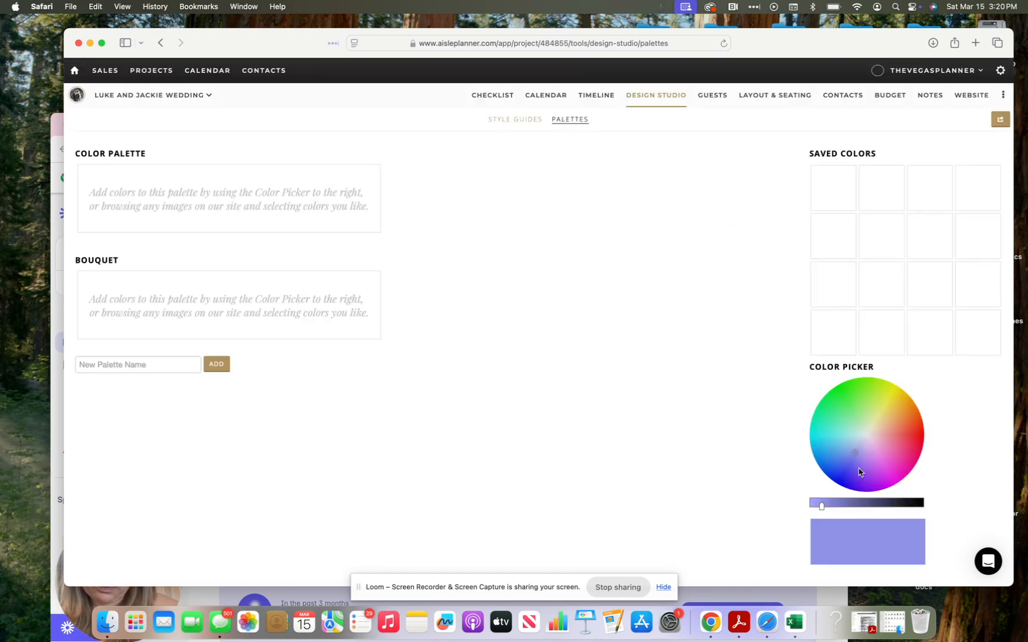
{"action": "left_click", "coordinate": [872, 541]}
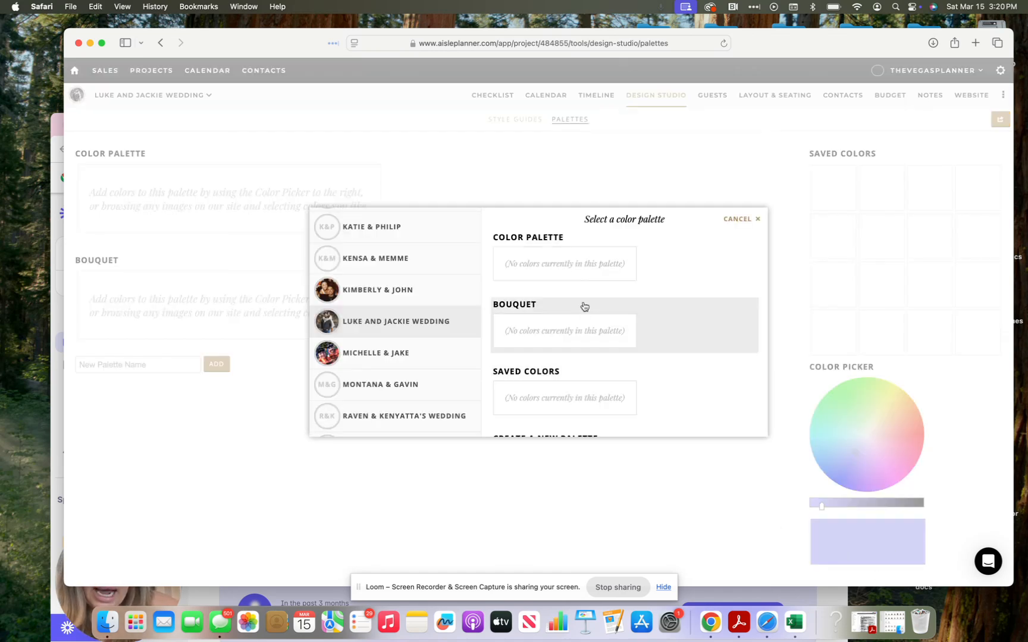
{"action": "left_click", "coordinate": [583, 268]}
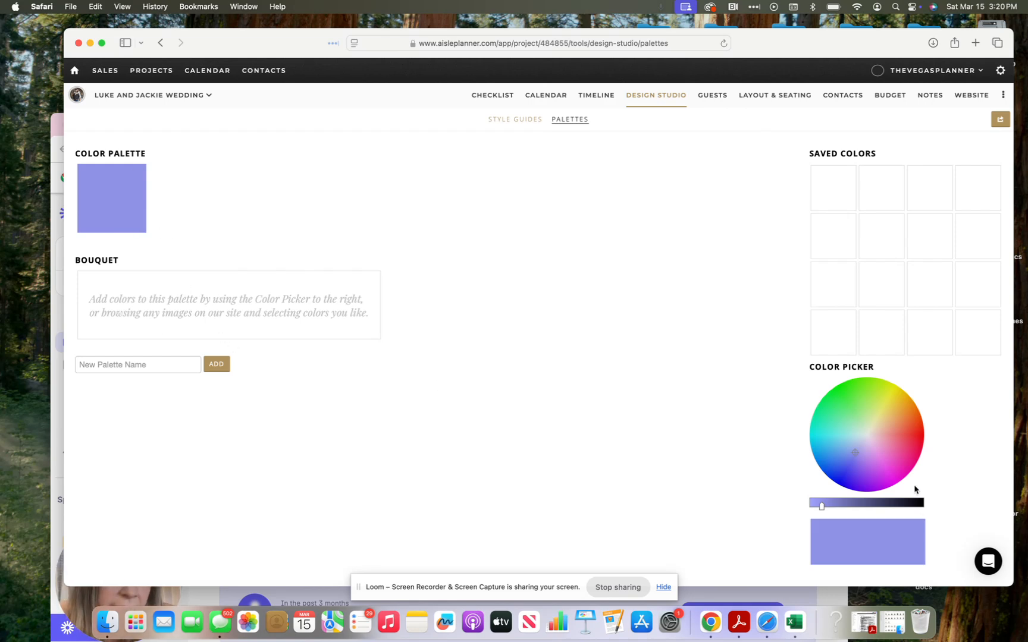
Step: Add a peach swatch to the Color Palette
{"action": "left_click", "coordinate": [890, 424]}
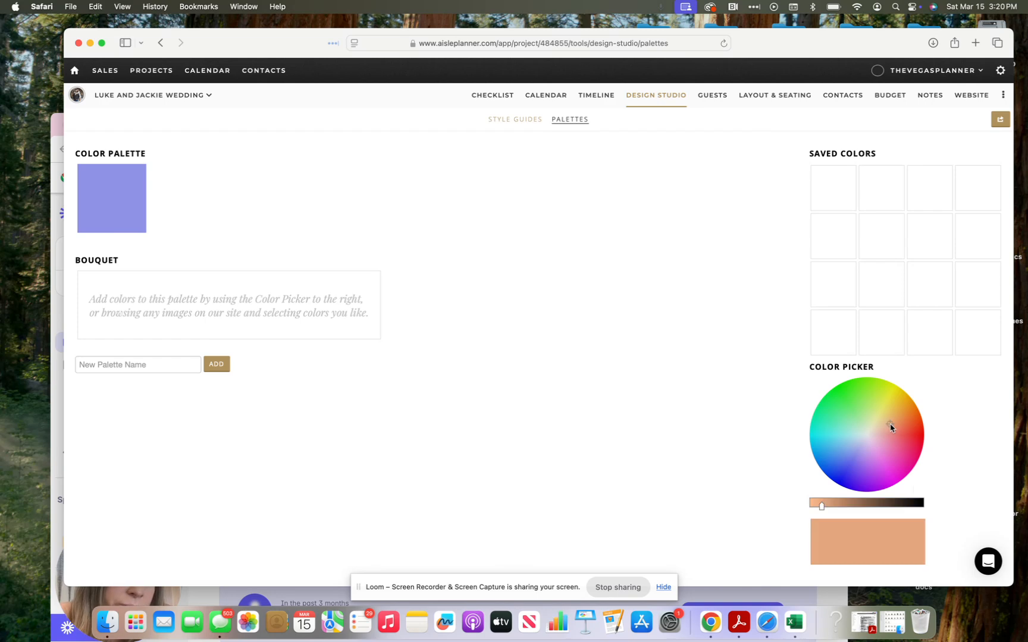
{"action": "left_click", "coordinate": [864, 543]}
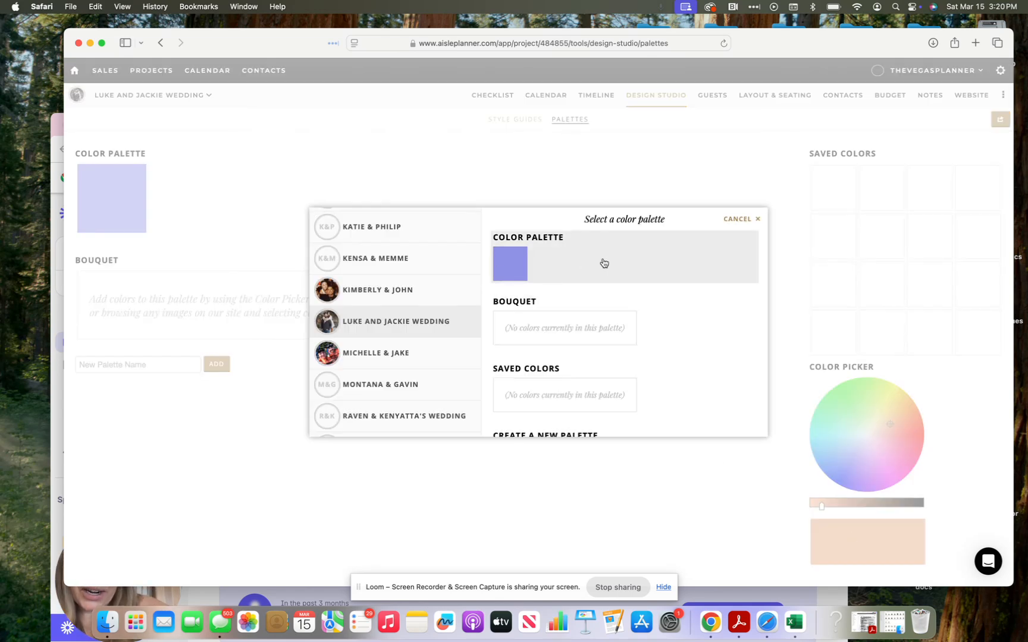
{"action": "left_click", "coordinate": [603, 263]}
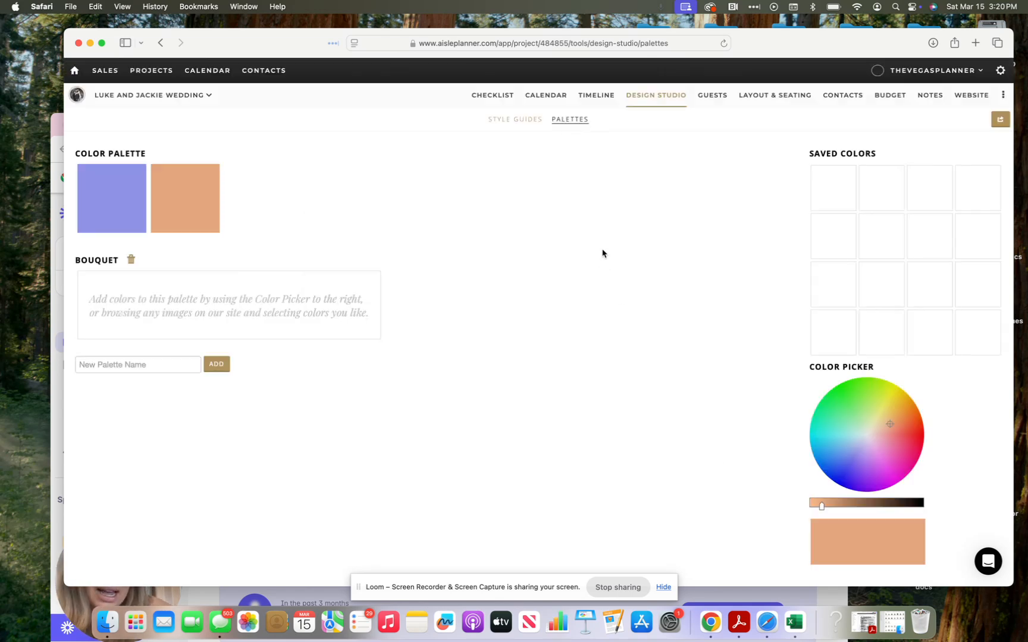
Step: Add a purple shade to the wedding's Saved Colors and delete the peach palette swatch
{"action": "left_click", "coordinate": [866, 473]}
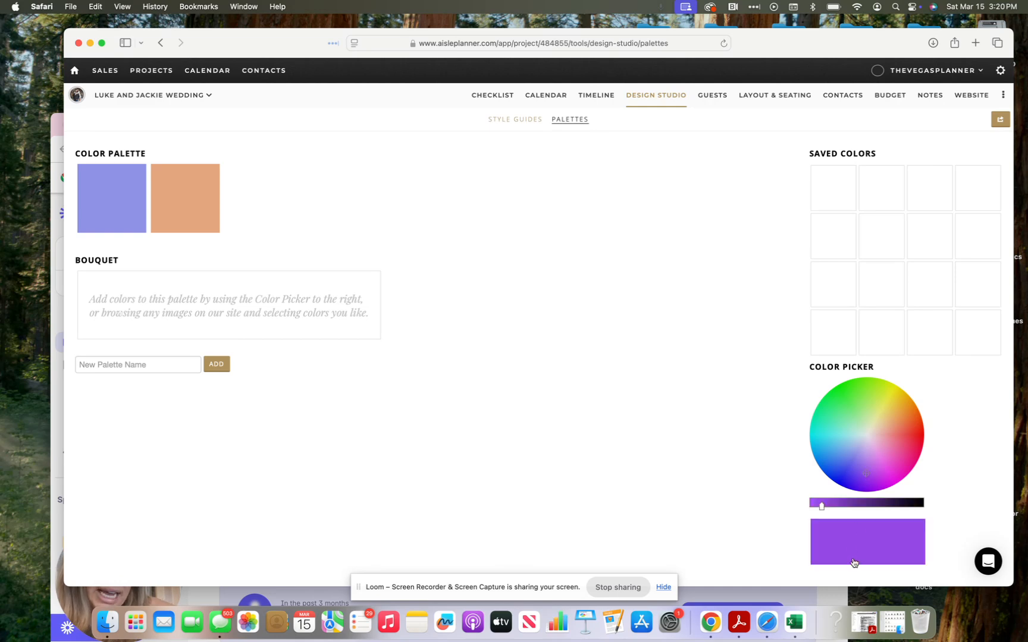
{"action": "left_click", "coordinate": [934, 176]}
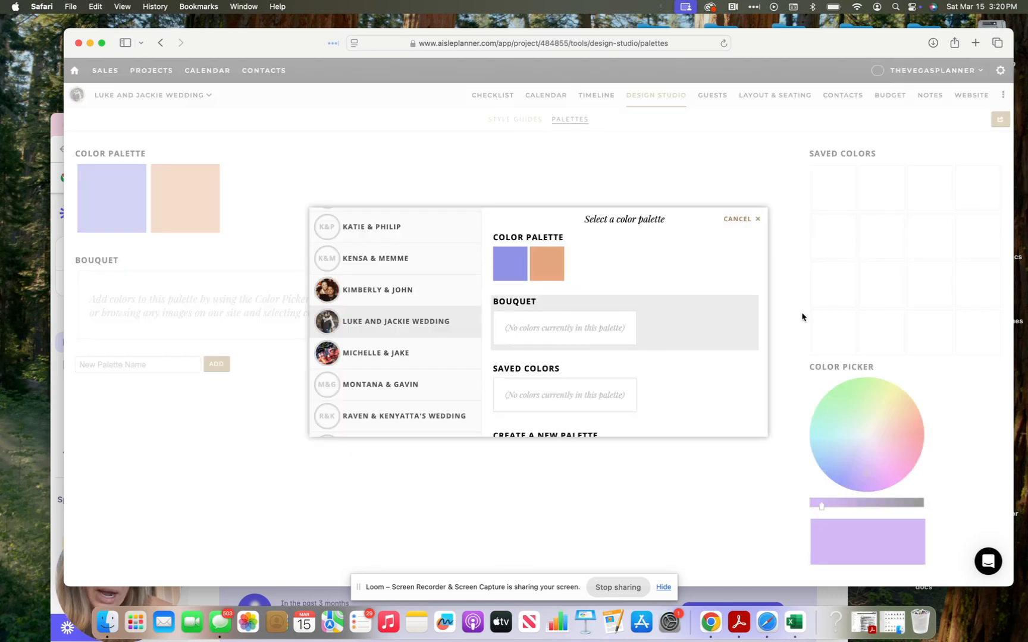
{"action": "left_click", "coordinate": [595, 332]}
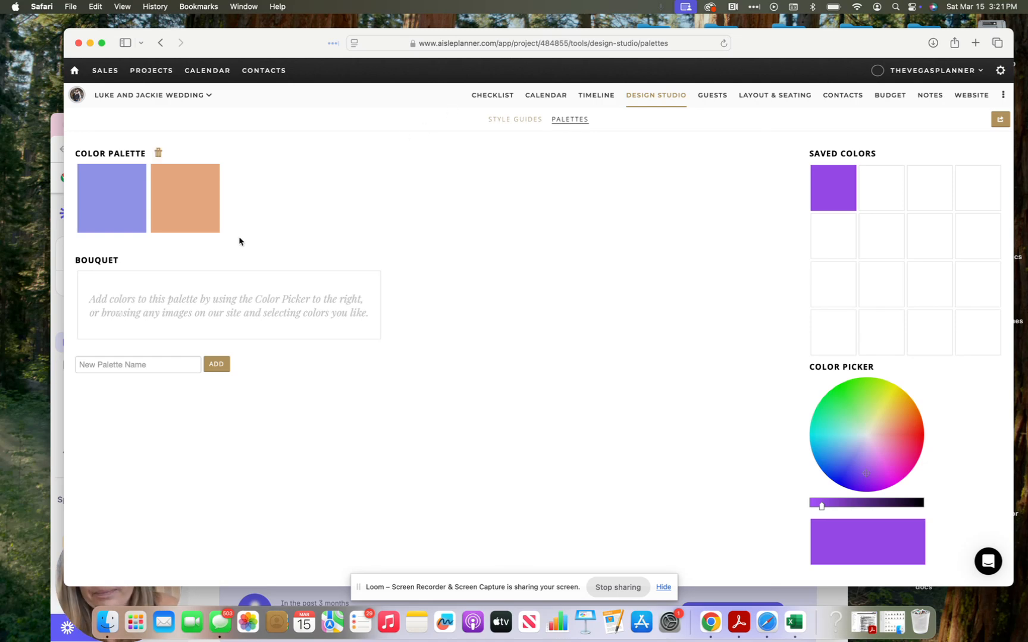
{"action": "left_click", "coordinate": [213, 173]}
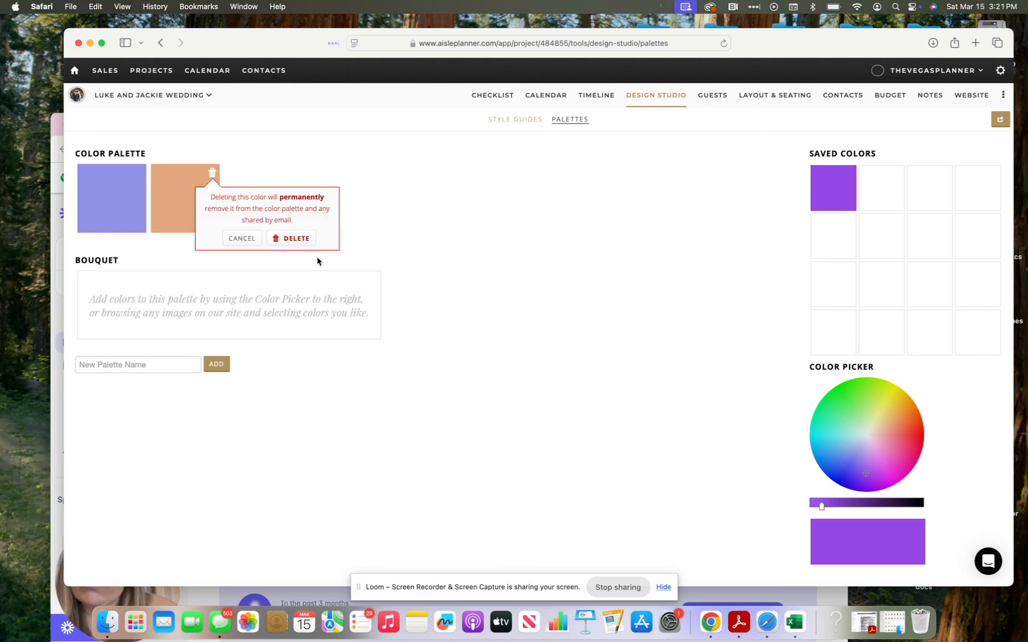
{"action": "left_click", "coordinate": [299, 241]}
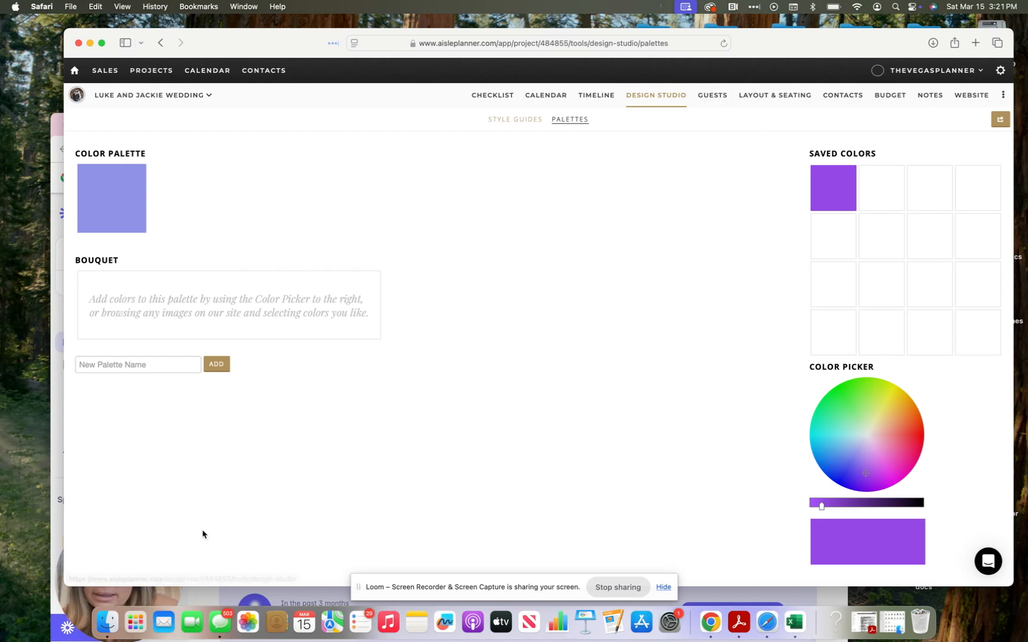
Step: Scroll through the Loom video library, then return to Aisle Planner's GUESTS tab
{"action": "left_click", "coordinate": [169, 588]}
{"action": "scroll", "coordinate": [151, 587], "scroll_direction": "down", "scroll_amount": 2}
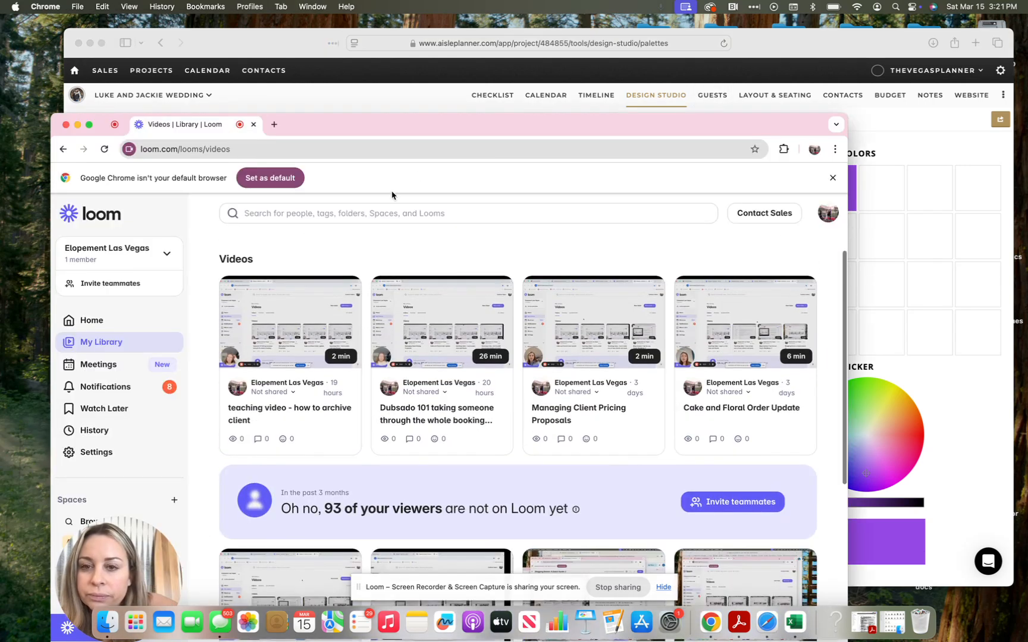
{"action": "left_click_drag", "start_coordinate": [408, 123], "coordinate": [416, 58]}
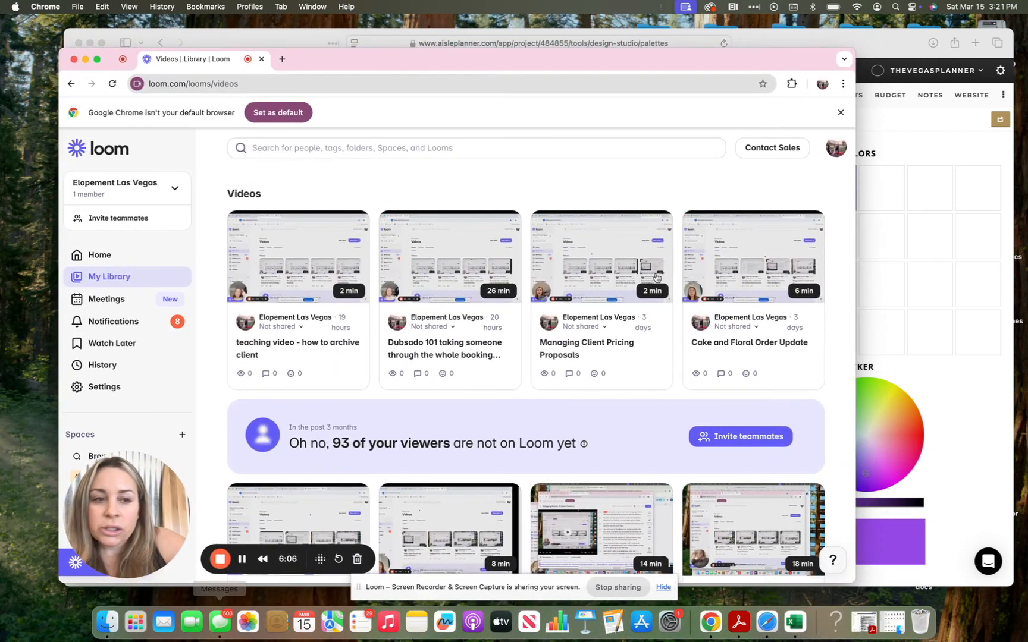
{"action": "left_click", "coordinate": [889, 129]}
{"action": "left_click", "coordinate": [713, 102]}
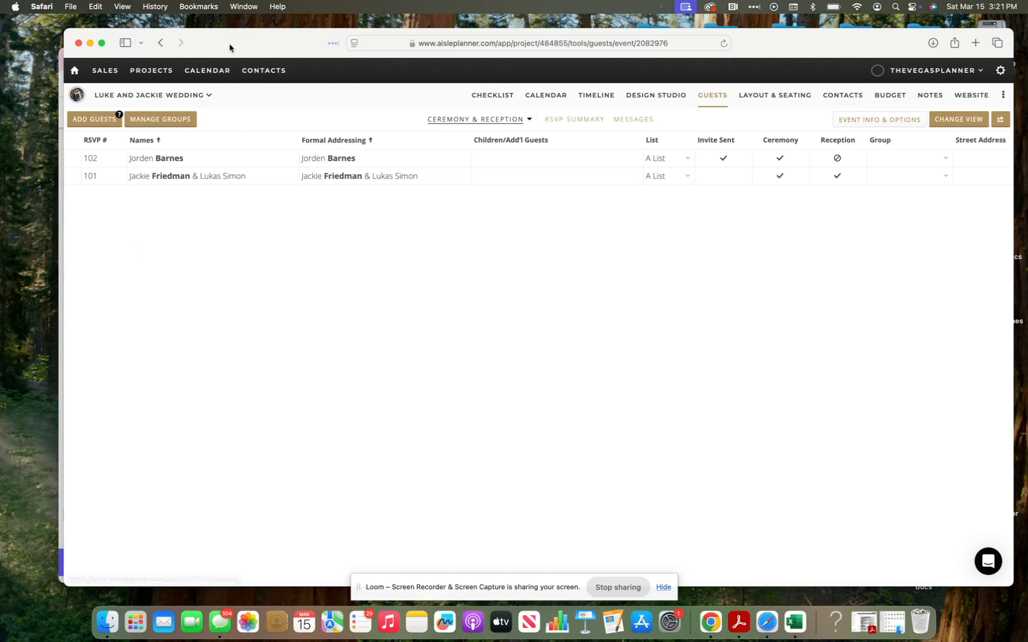
Step: Download the By Party template from the Import Guest List window
{"action": "left_click_drag", "start_coordinate": [231, 48], "coordinate": [271, 53]}
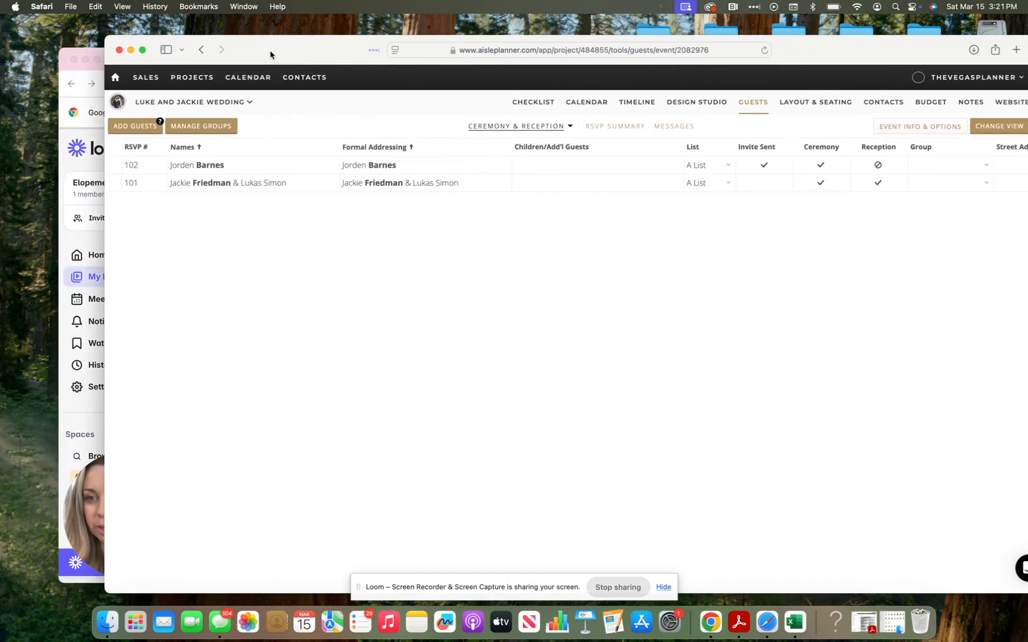
{"action": "left_click", "coordinate": [142, 125]}
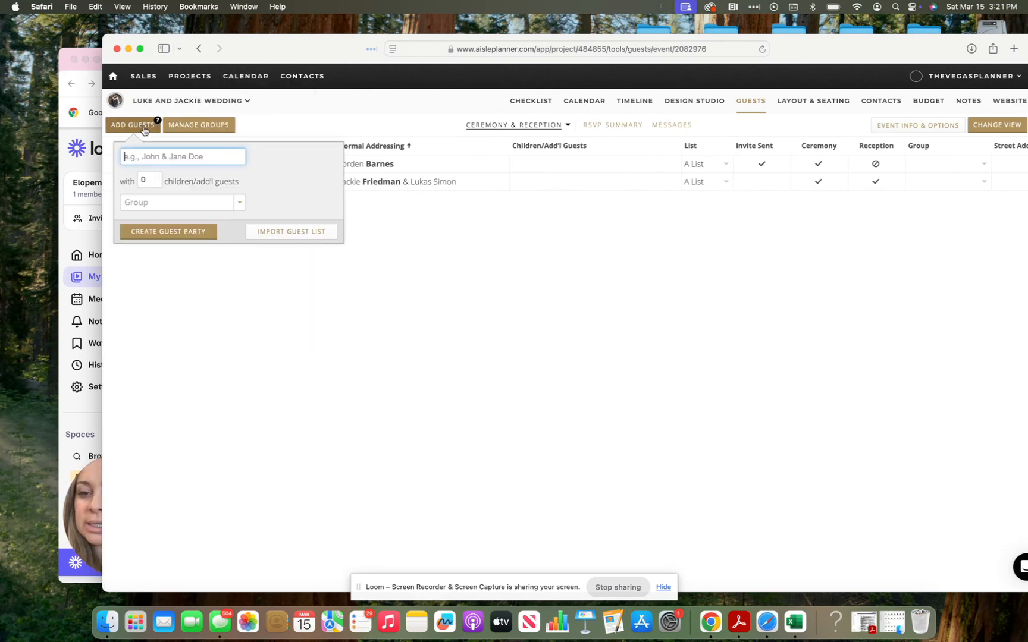
{"action": "left_click", "coordinate": [291, 231]}
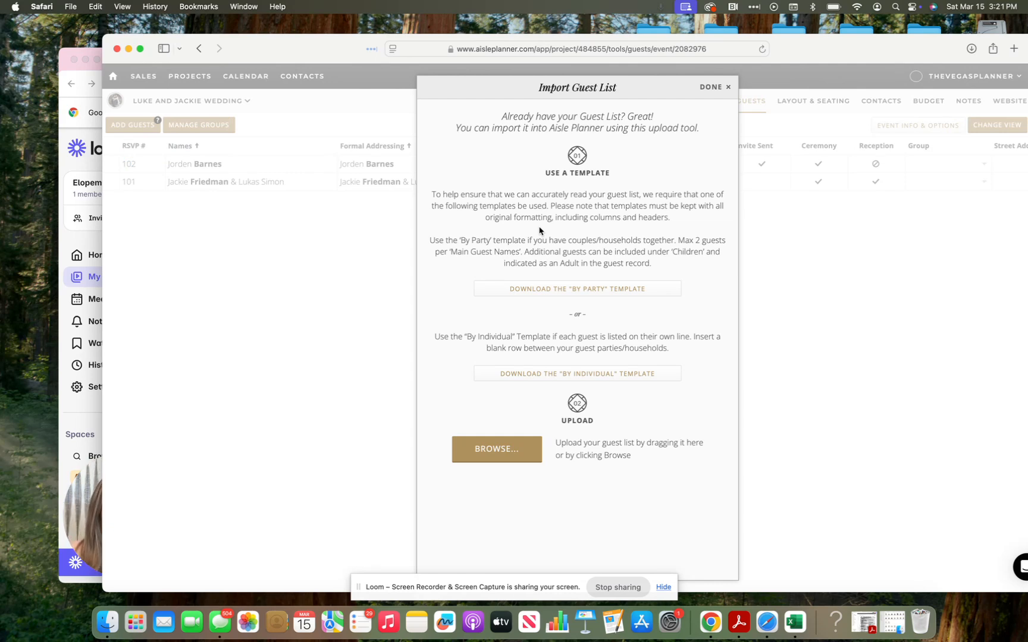
{"action": "left_click", "coordinate": [594, 295]}
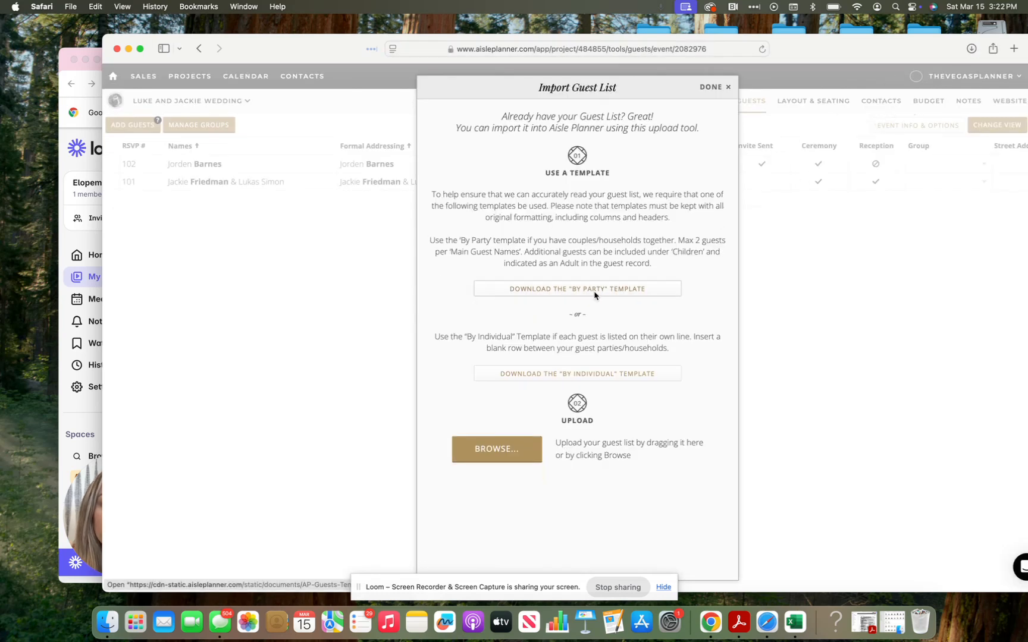
Step: Open AP-Guests-Template-by-Party.xlsx from Safari's downloads in Excel
{"action": "left_click", "coordinate": [971, 48]}
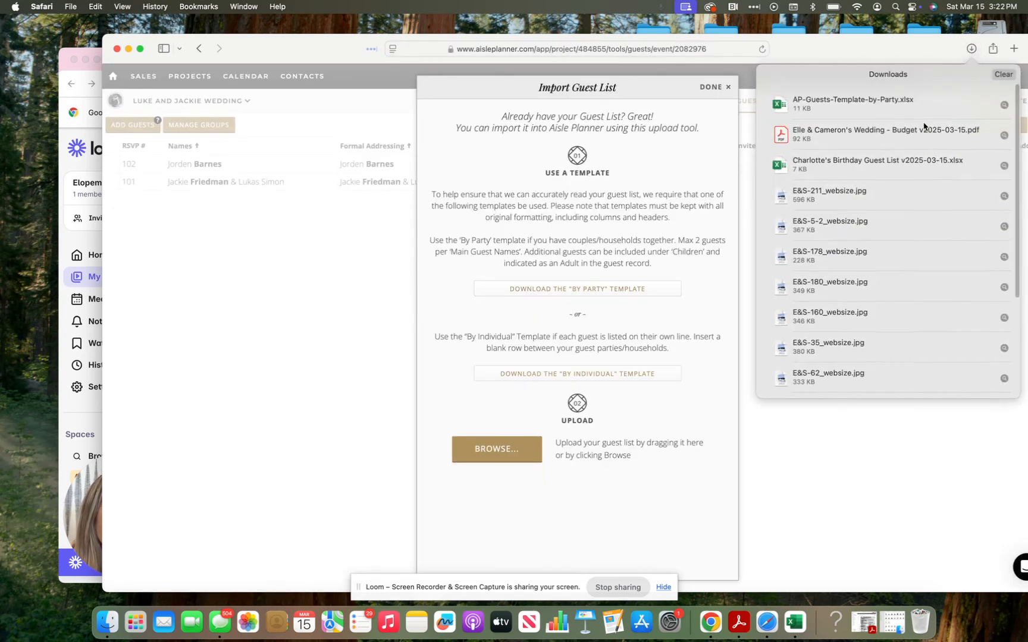
{"action": "left_click", "coordinate": [915, 107]}
{"action": "double_click", "coordinate": [914, 107]}
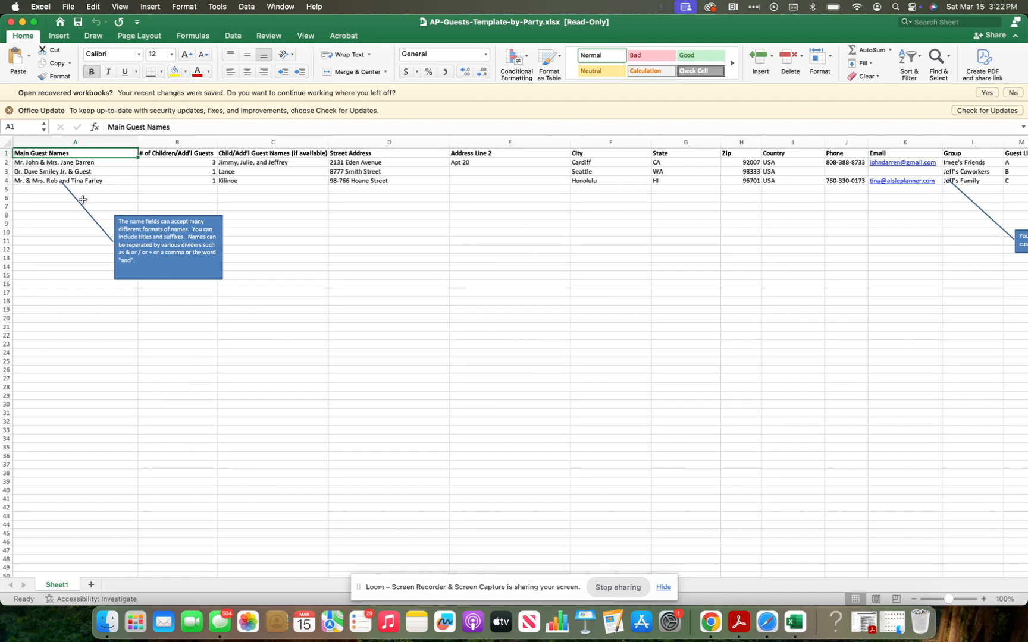
Step: Select the first empty row below the sample parties, then close the template workbook
{"action": "left_click", "coordinate": [26, 219]}
{"action": "left_click", "coordinate": [39, 196]}
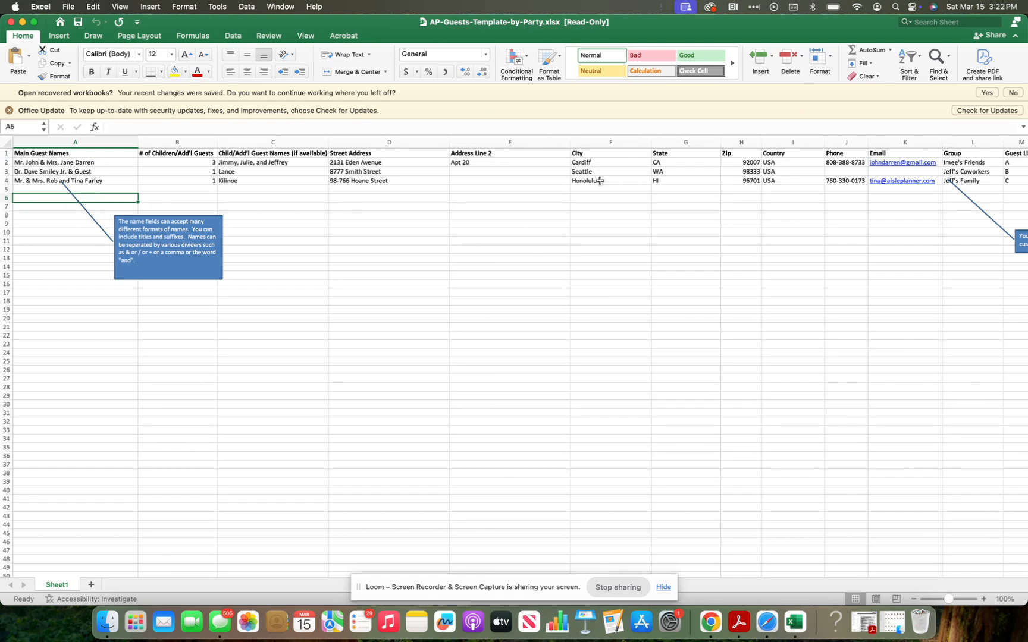
{"action": "left_click", "coordinate": [11, 22]}
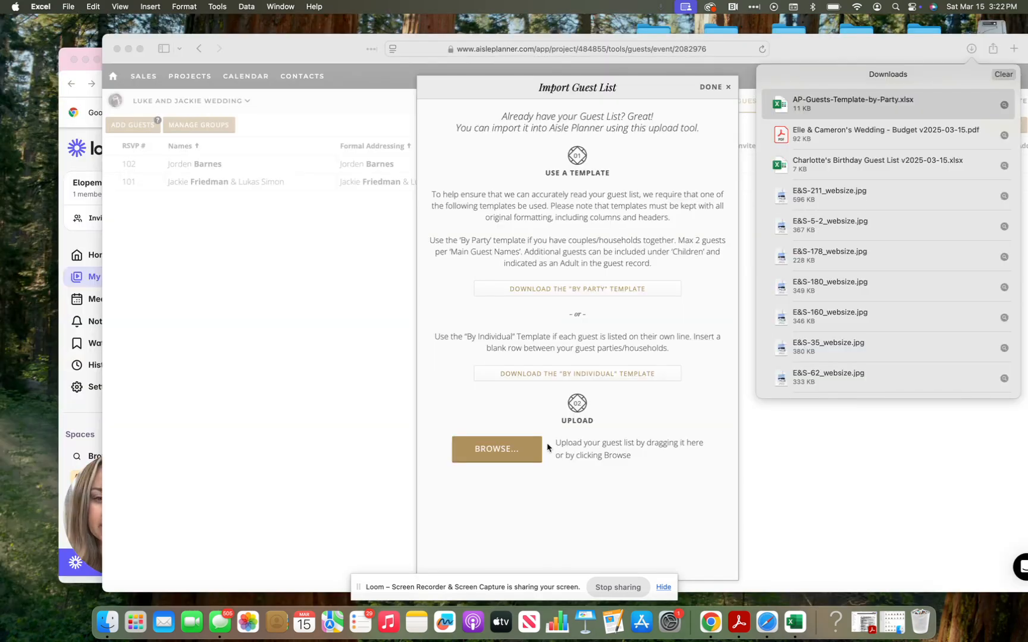
Step: Cancel the Browse file upload and close Import Guest List without importing anything
{"action": "left_click", "coordinate": [533, 451]}
{"action": "left_click", "coordinate": [533, 450]}
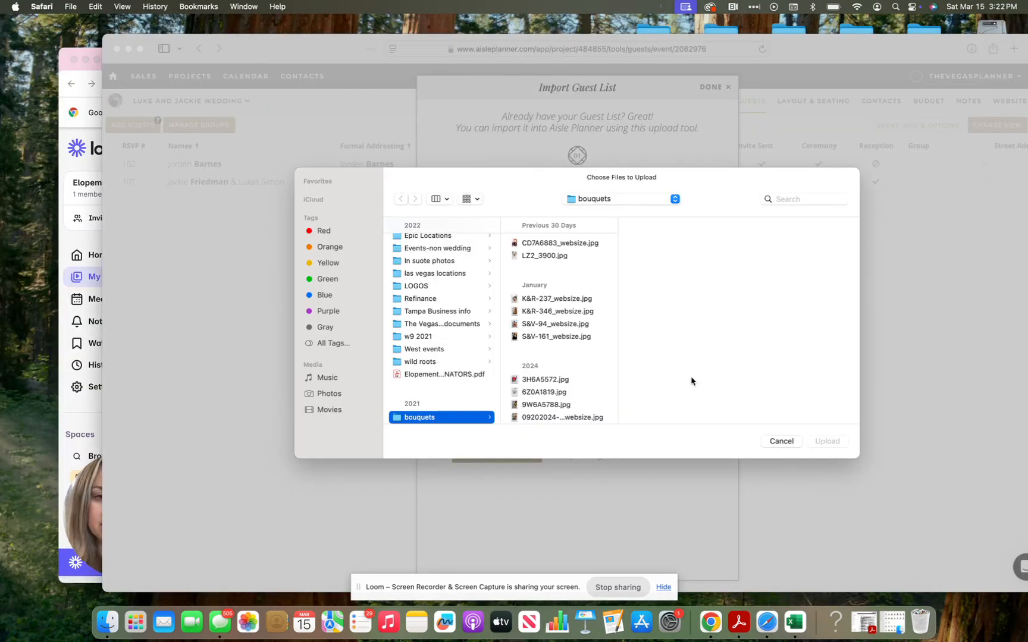
{"action": "left_click", "coordinate": [781, 441]}
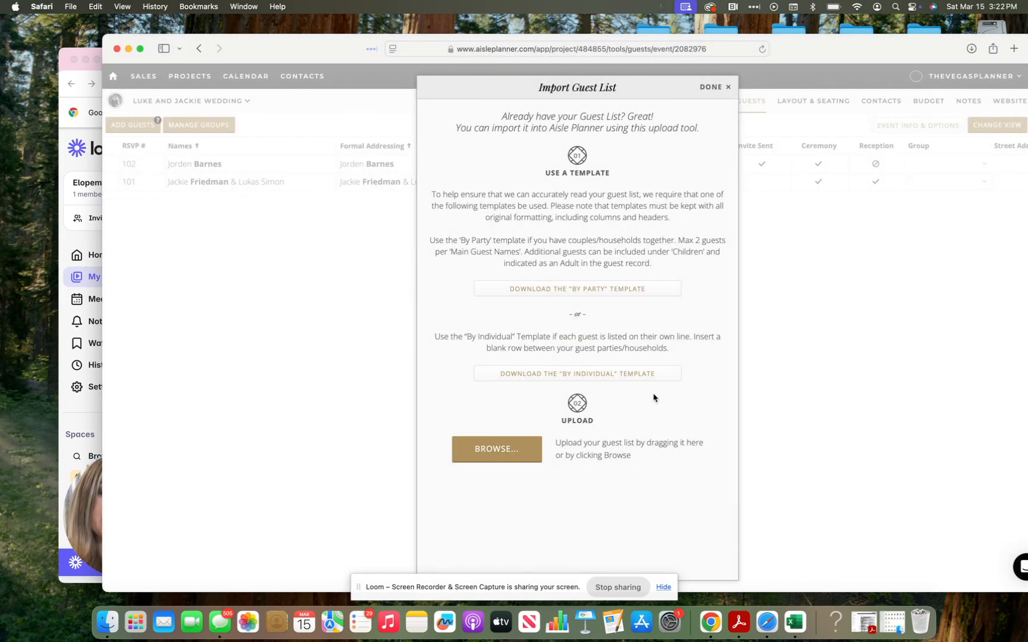
{"action": "left_click", "coordinate": [712, 87]}
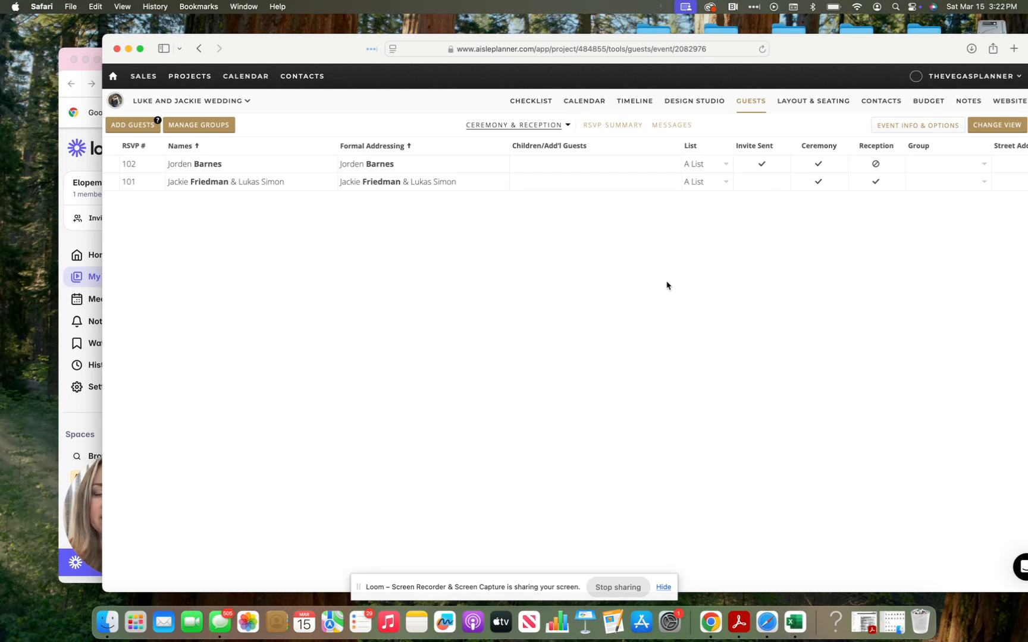
{"action": "scroll", "coordinate": [667, 285], "scroll_direction": "right", "scroll_amount": 3}
{"action": "scroll", "coordinate": [667, 286], "scroll_direction": "right", "scroll_amount": 2}
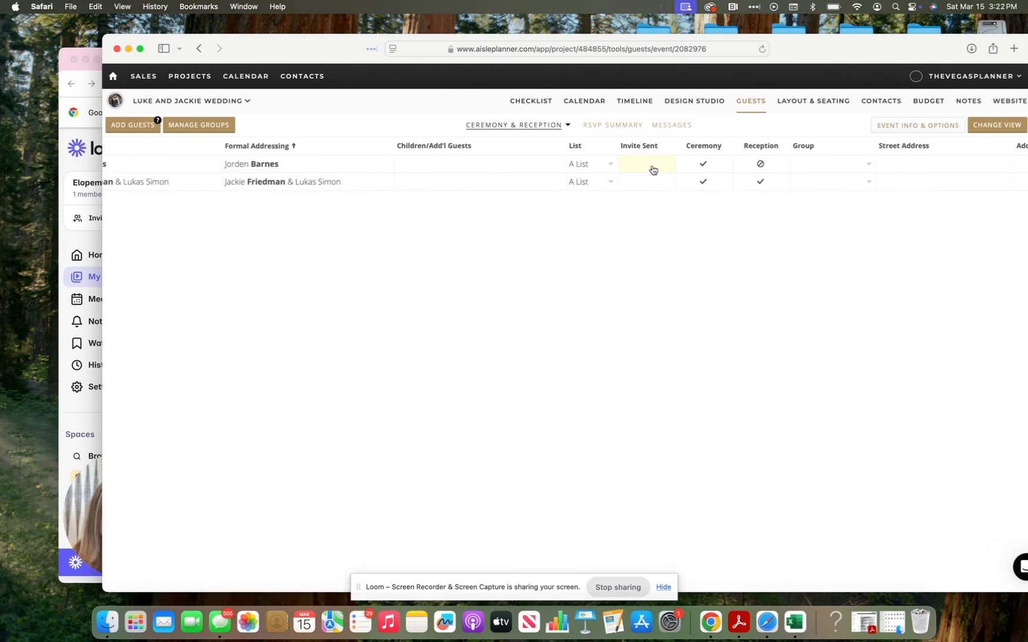
{"action": "scroll", "coordinate": [652, 170], "scroll_direction": "left", "scroll_amount": 5}
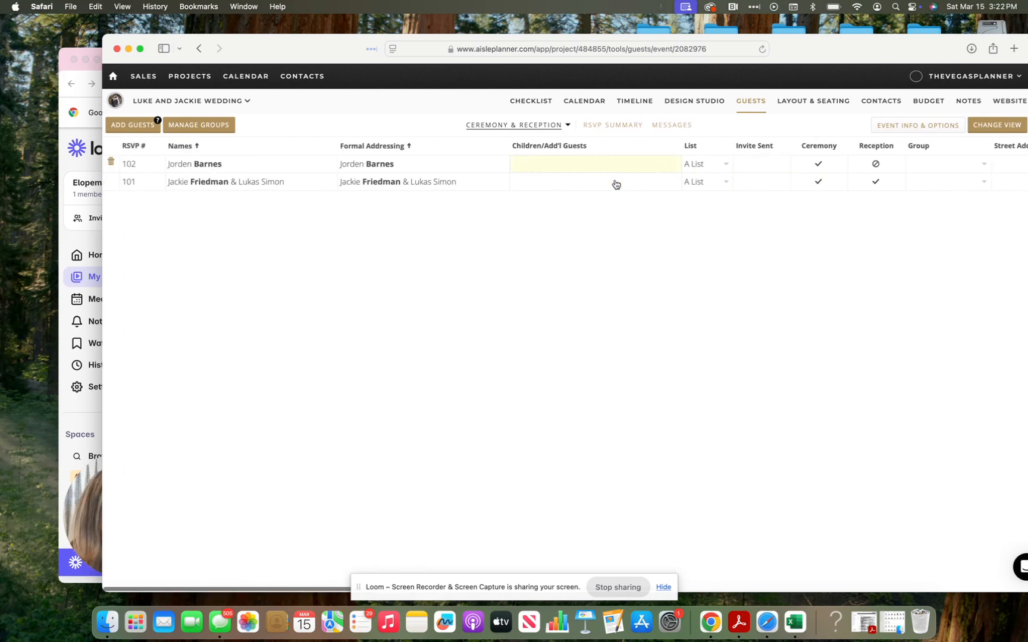
Step: Create a guest party with 1 additional guest in Jackie's Family group
{"action": "left_click", "coordinate": [143, 126]}
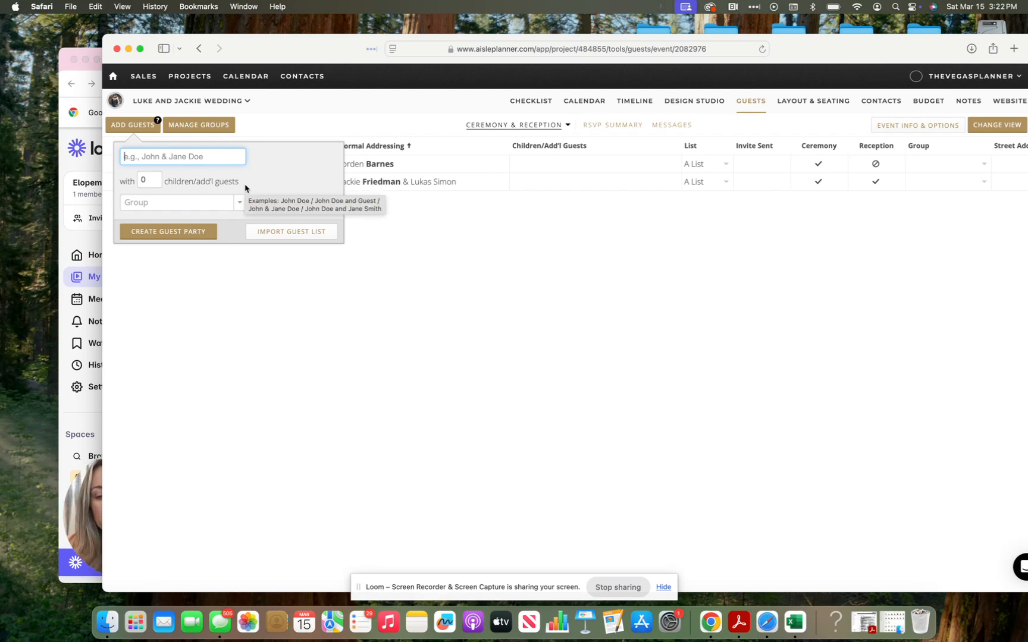
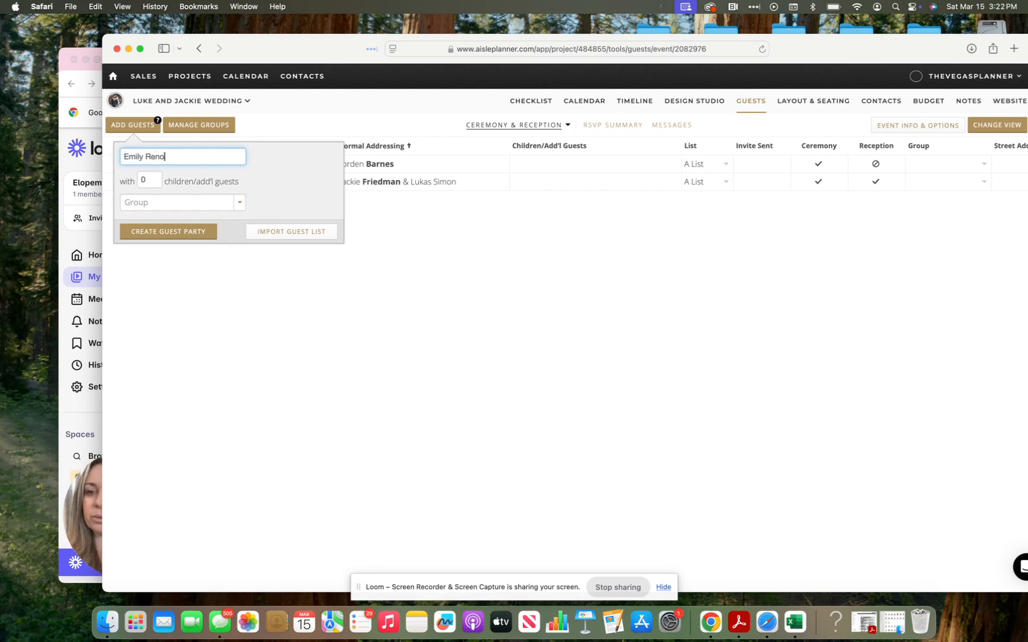
{"action": "left_click", "coordinate": [149, 185]}
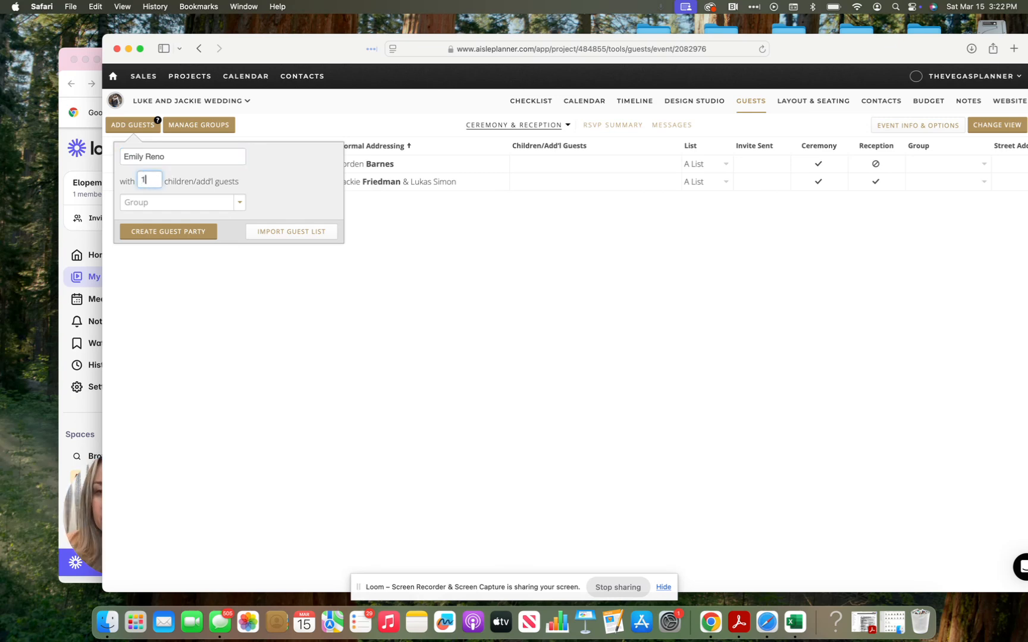
{"action": "type", "text": "1"}
{"action": "left_click", "coordinate": [190, 207]}
{"action": "left_click", "coordinate": [190, 211]}
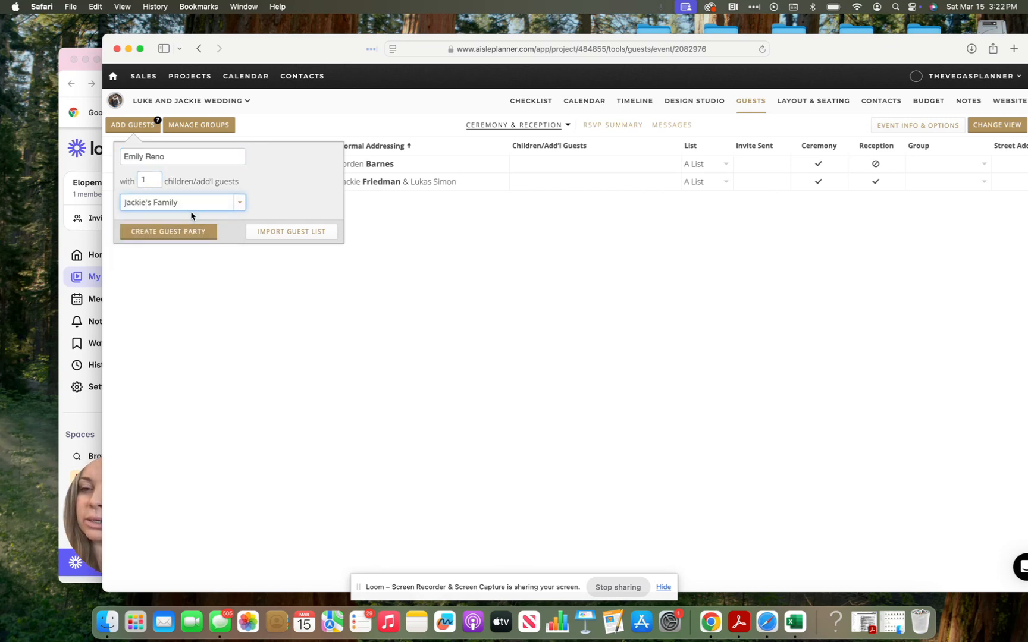
{"action": "left_click", "coordinate": [205, 232]}
{"action": "left_click", "coordinate": [527, 303]}
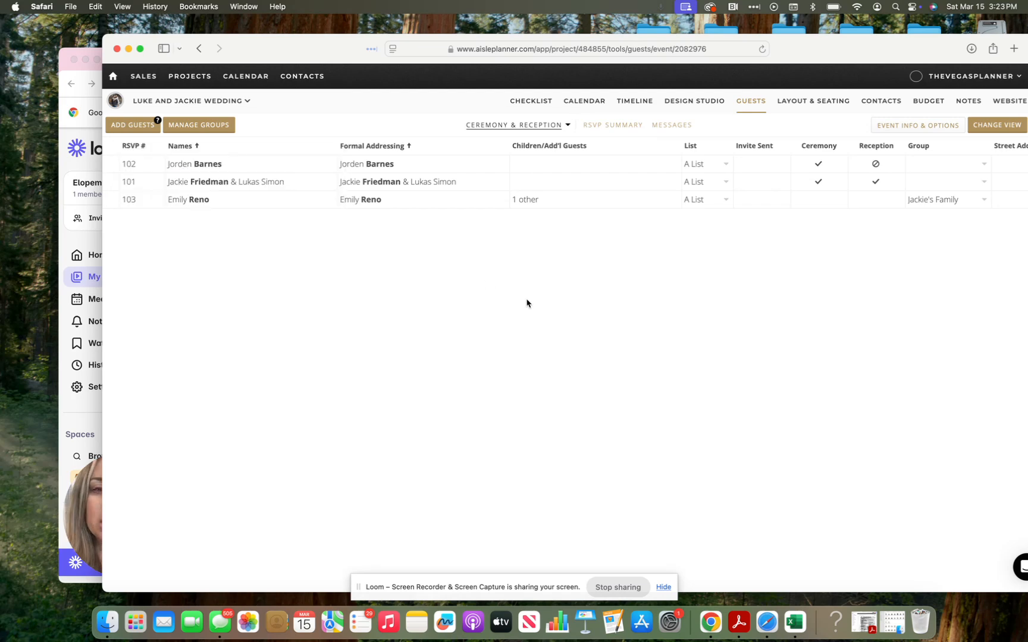
Step: Keep the new party on the A List and mark its invitations as sent
{"action": "left_click", "coordinate": [714, 204]}
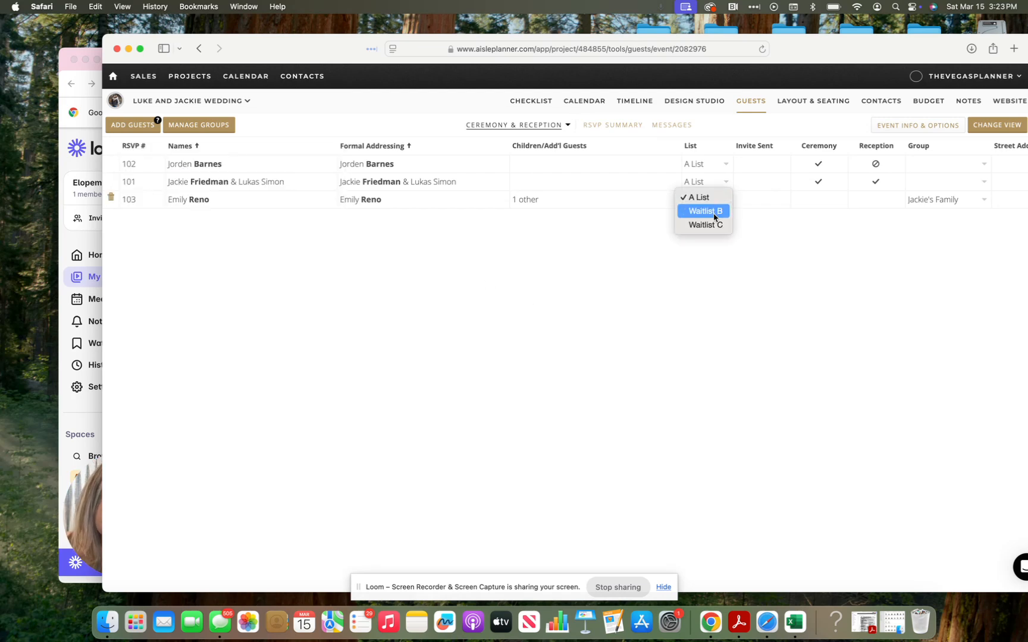
{"action": "left_click", "coordinate": [706, 225]}
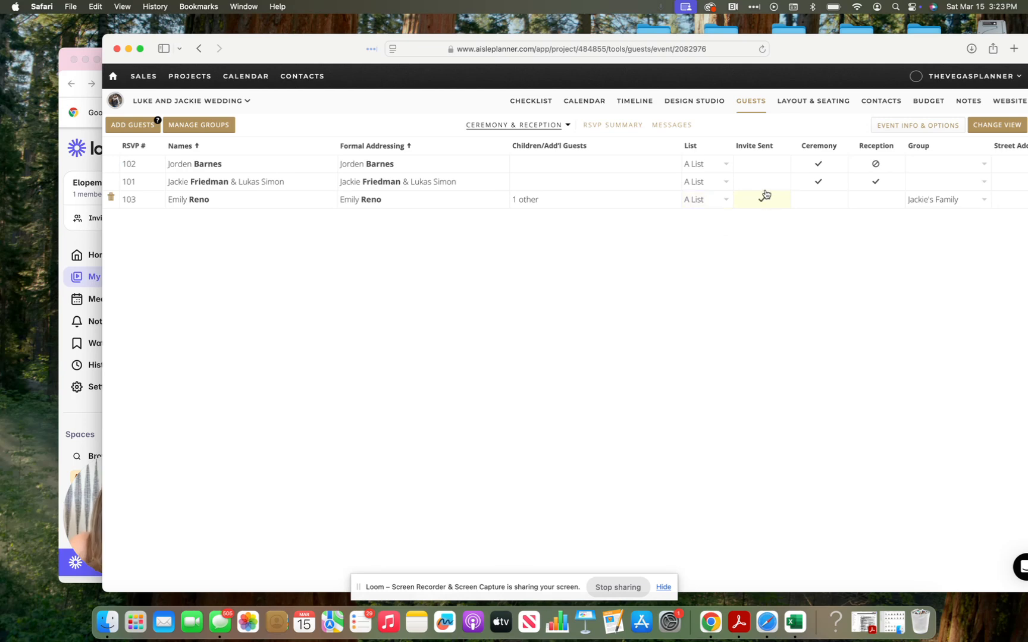
{"action": "left_click", "coordinate": [763, 182]}
{"action": "left_click", "coordinate": [764, 166]}
Step: Clear the Invite Sent checkmarks for all guest parties
{"action": "left_click", "coordinate": [763, 182]}
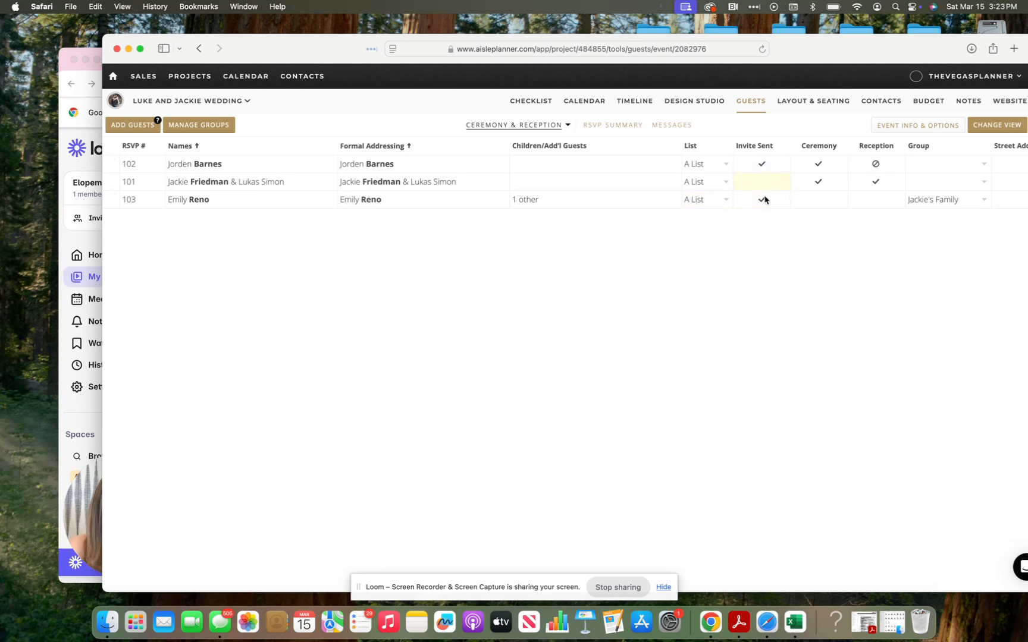
{"action": "left_click", "coordinate": [763, 200]}
{"action": "left_click", "coordinate": [764, 165]}
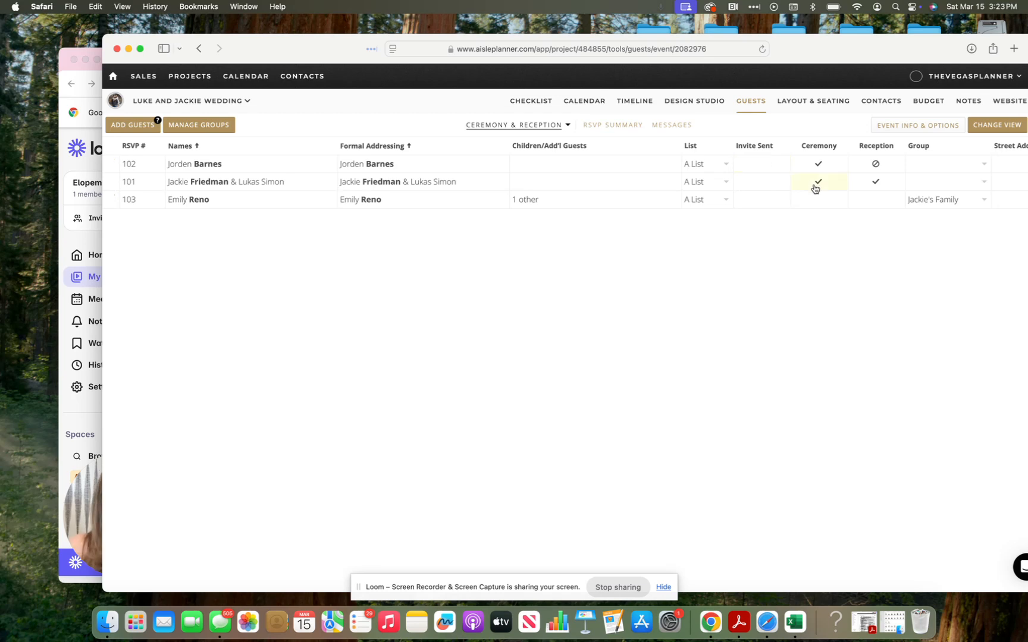
Step: Mark RSVP 103's guest as declining the ceremony and attending the reception, then check the RSVP Summary
{"action": "scroll", "coordinate": [812, 187], "scroll_direction": "right", "scroll_amount": 3}
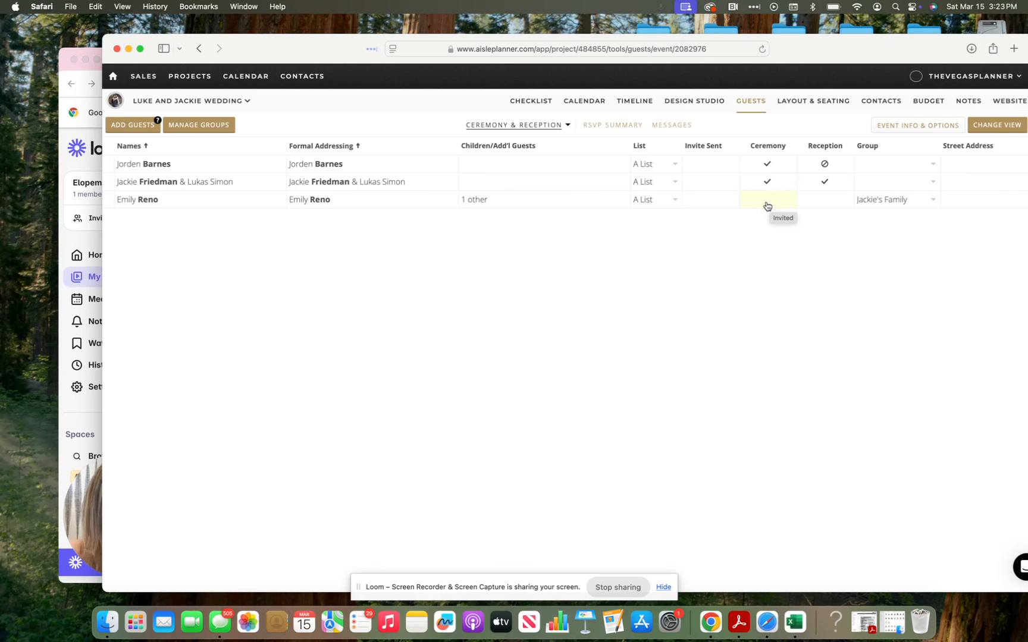
{"action": "left_click", "coordinate": [766, 205]}
{"action": "left_click", "coordinate": [838, 199]}
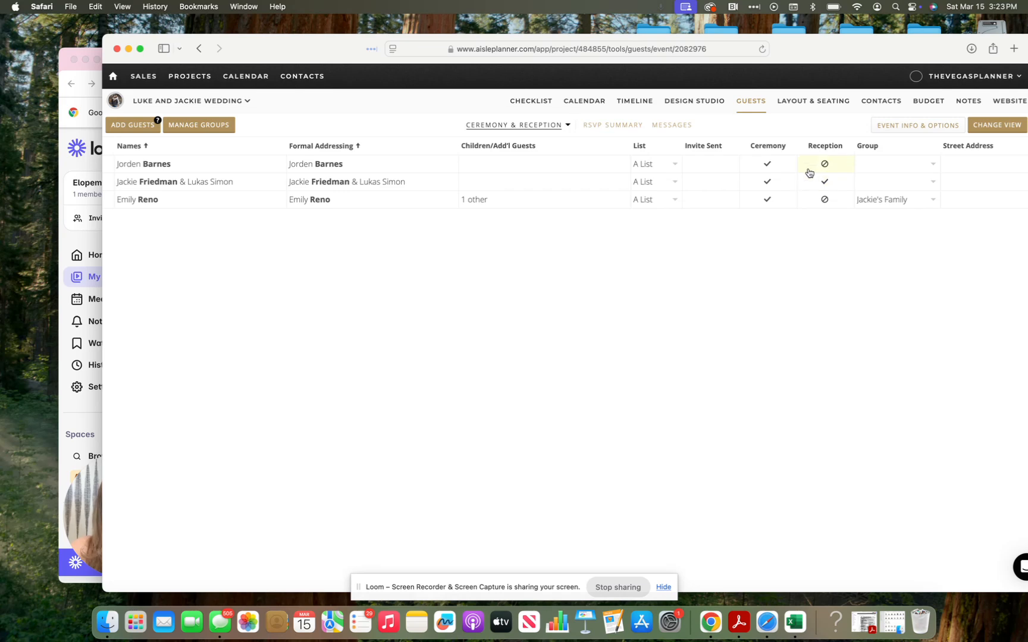
{"action": "left_click", "coordinate": [767, 201]}
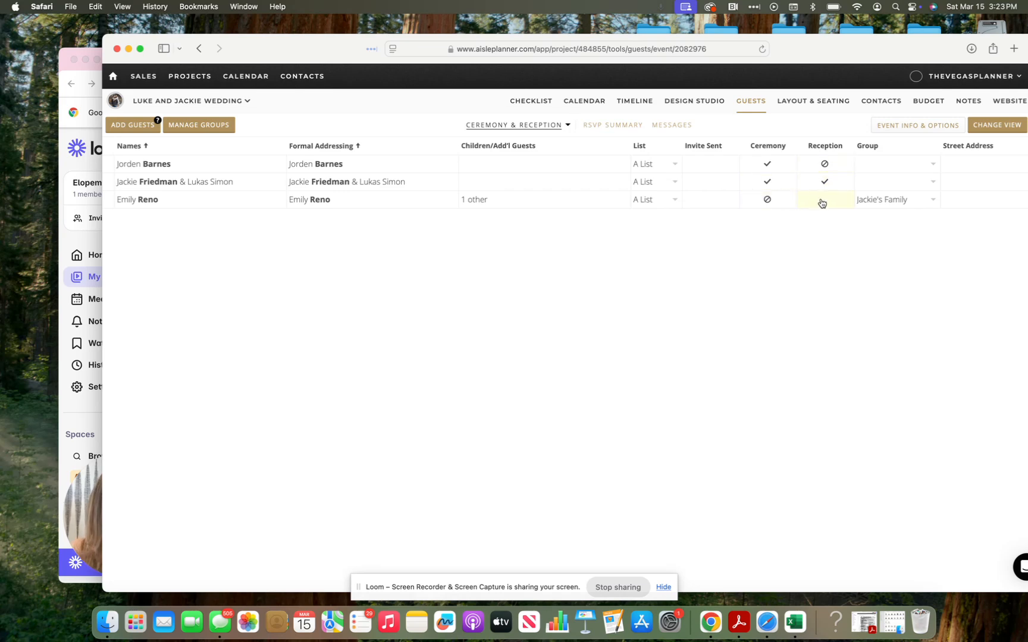
{"action": "left_click", "coordinate": [821, 202]}
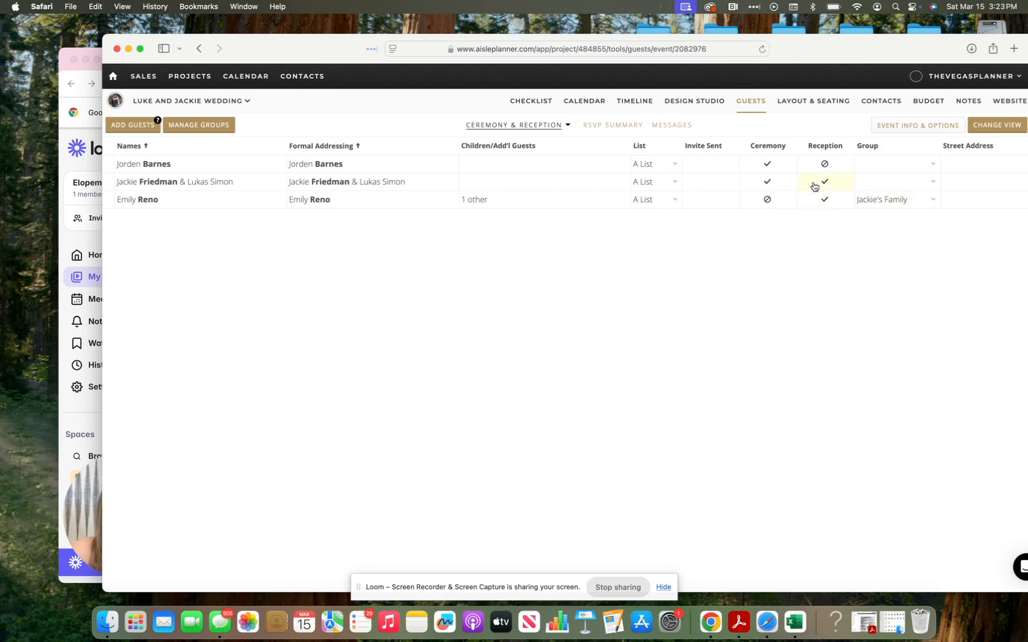
{"action": "scroll", "coordinate": [748, 262], "scroll_direction": "right", "scroll_amount": 5}
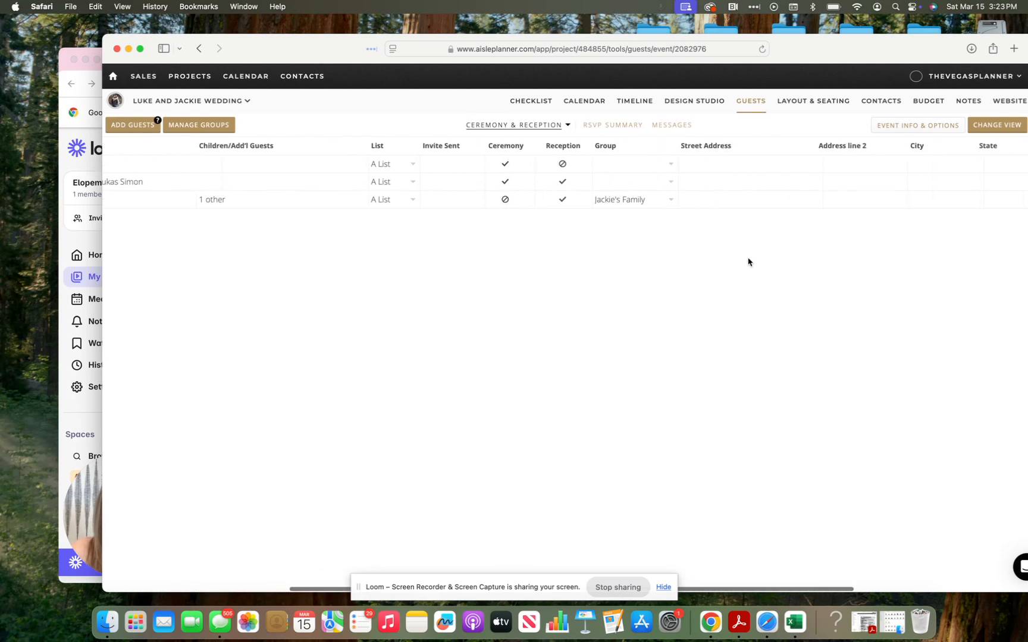
{"action": "scroll", "coordinate": [716, 194], "scroll_direction": "right", "scroll_amount": 5}
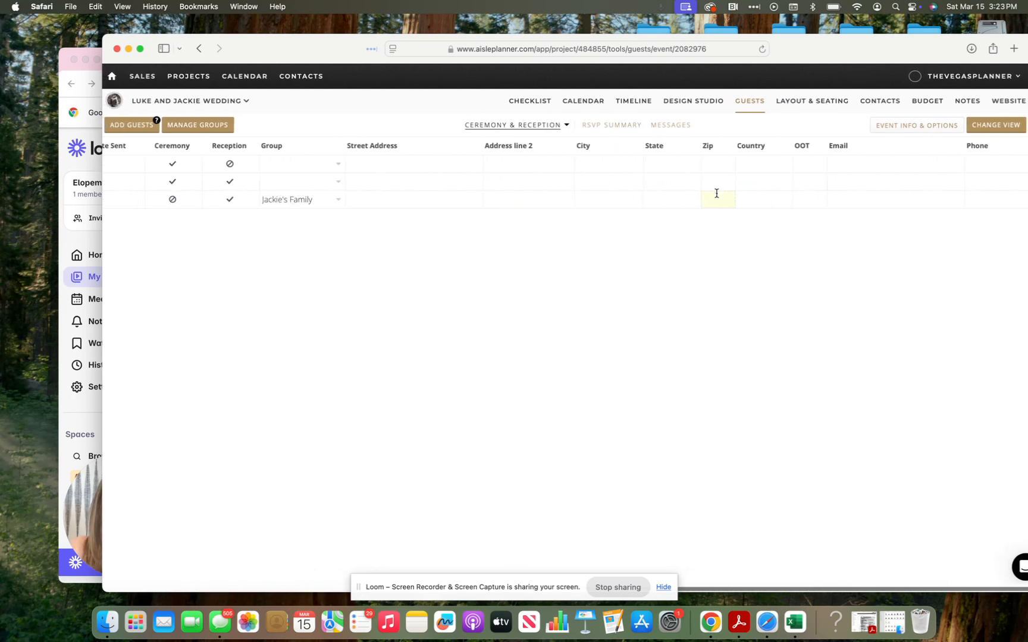
{"action": "left_click", "coordinate": [638, 132]}
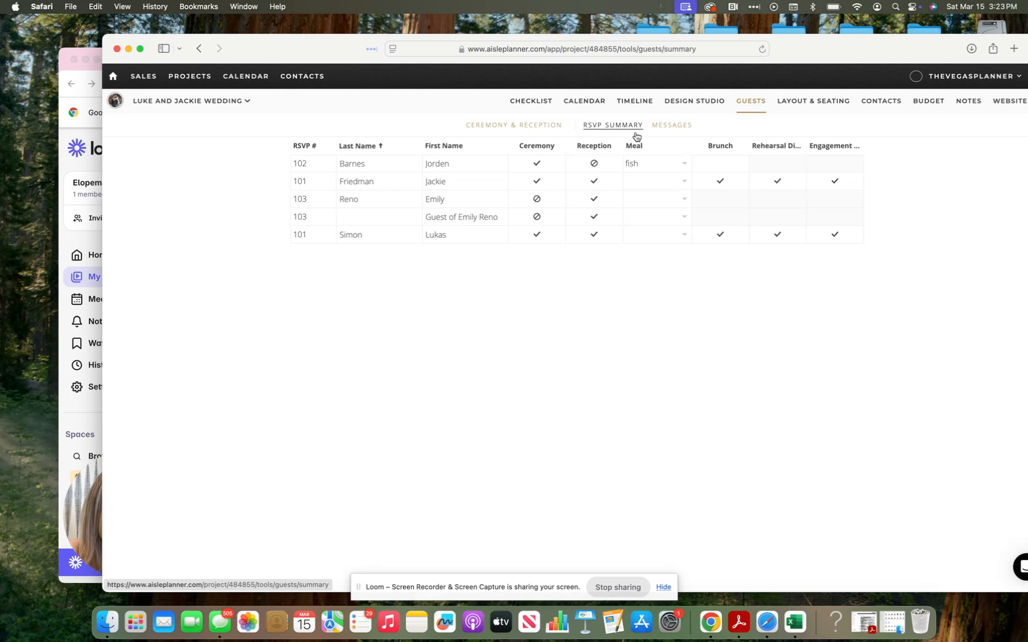
{"action": "left_click", "coordinate": [553, 125]}
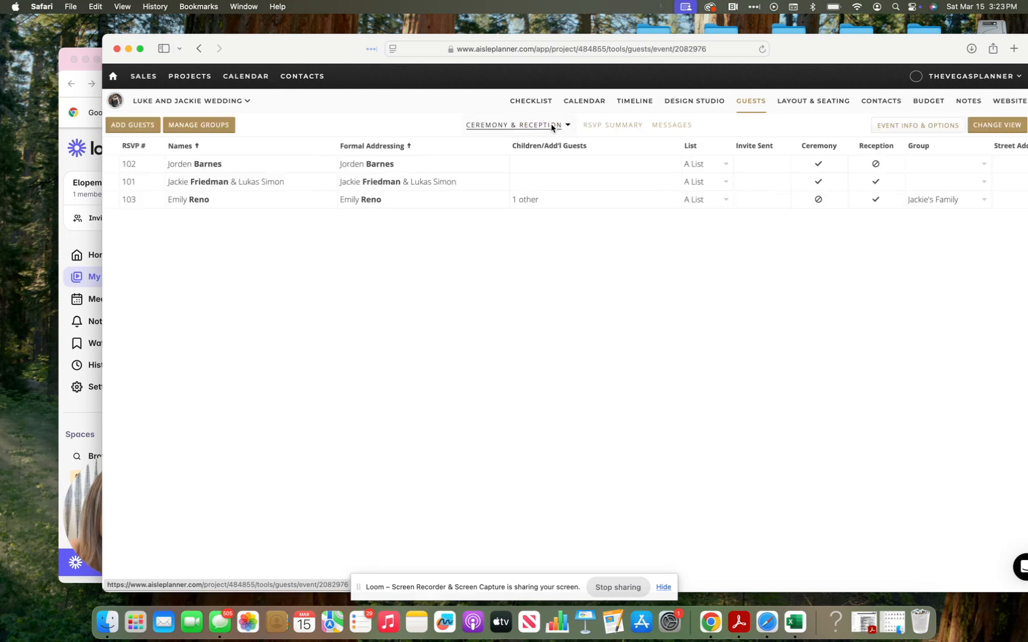
Step: Add Chicken to the Reception Meal Options in the event details and close the panel
{"action": "left_click", "coordinate": [919, 124]}
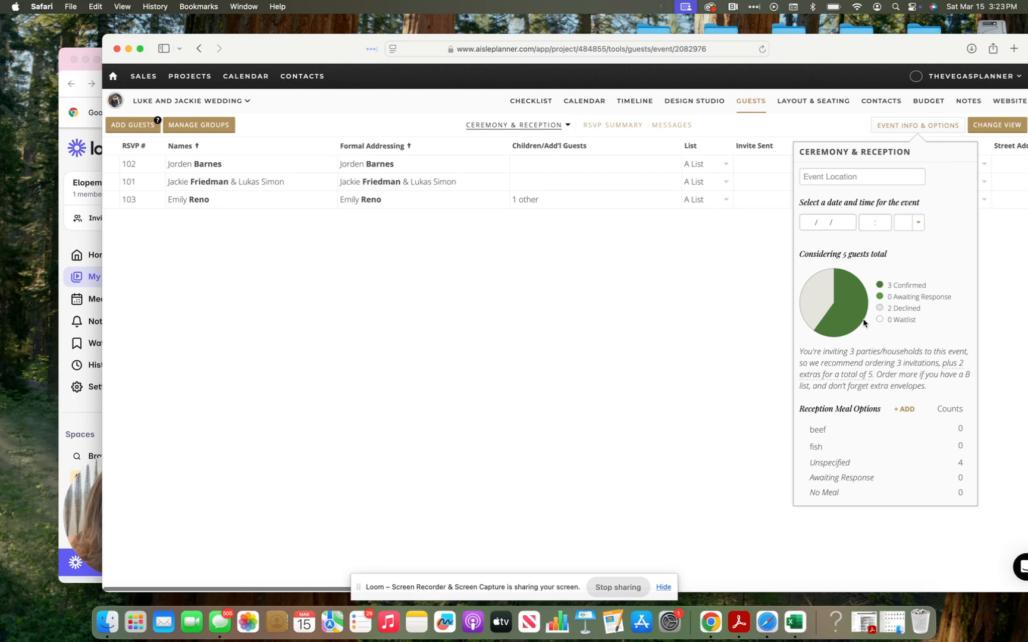
{"action": "left_click", "coordinate": [901, 410]}
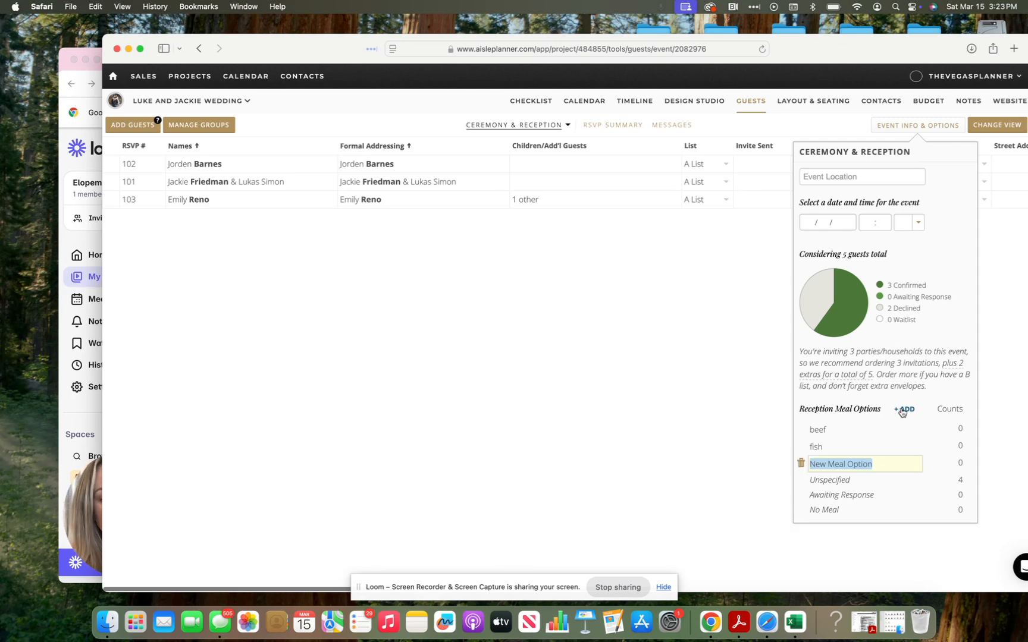
{"action": "type", "text": "Chicken"}
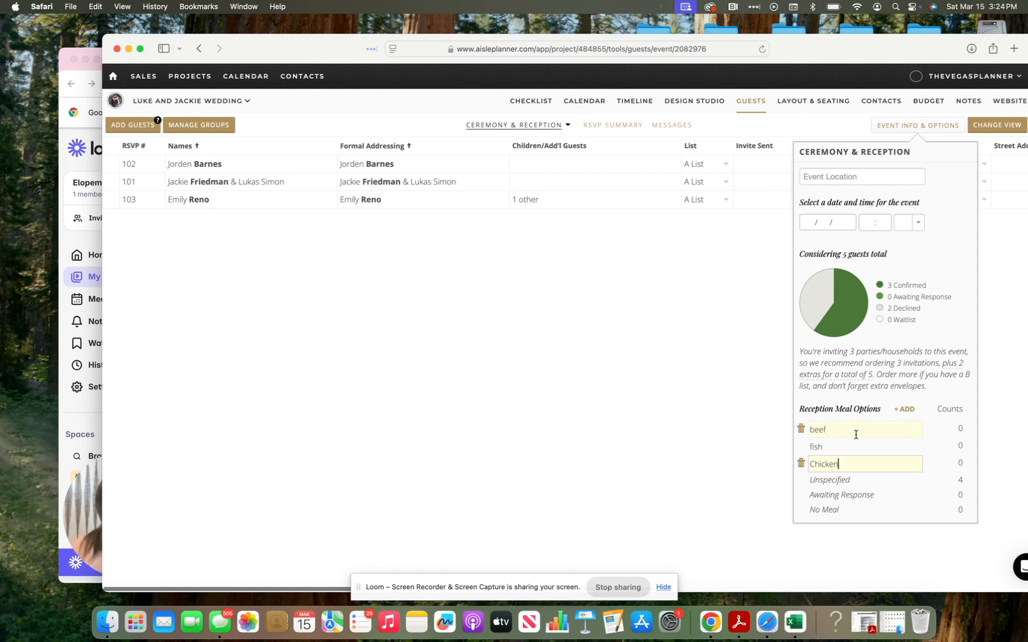
{"action": "left_click", "coordinate": [856, 431]}
{"action": "left_click", "coordinate": [915, 317]}
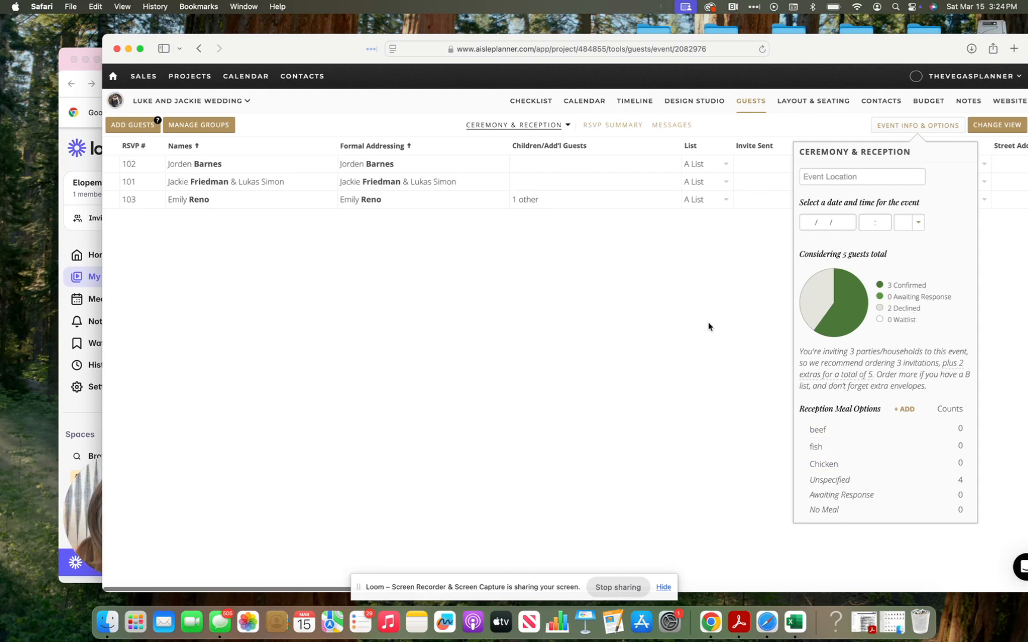
{"action": "left_click", "coordinate": [732, 299]}
Step: In the RSVP Summary Meal column, choose Chicken for RSVP 102, beef for 101, fish for 103
{"action": "left_click", "coordinate": [614, 128]}
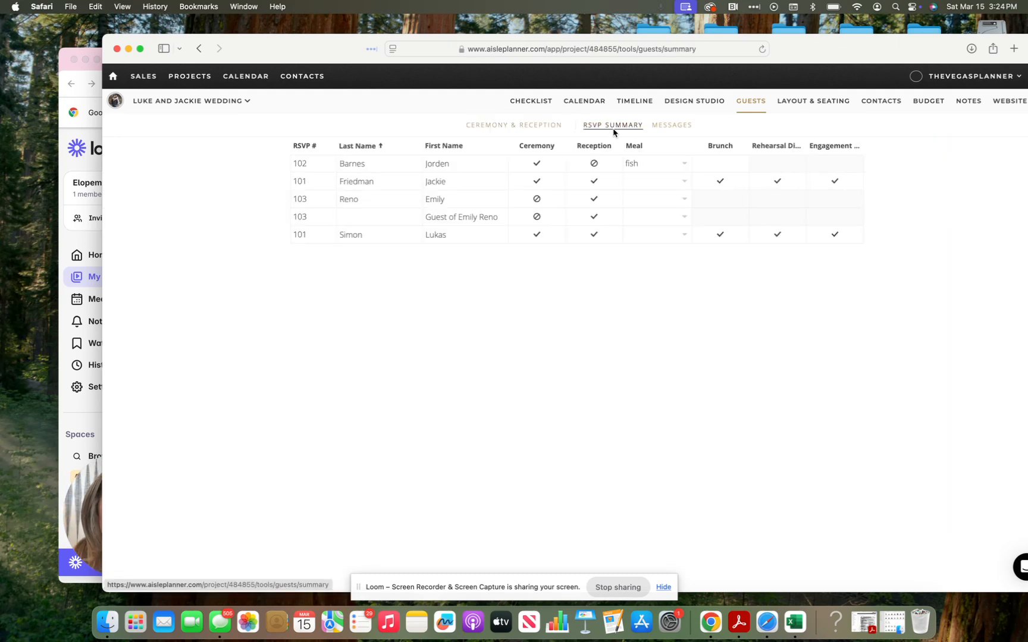
{"action": "left_click", "coordinate": [636, 164]}
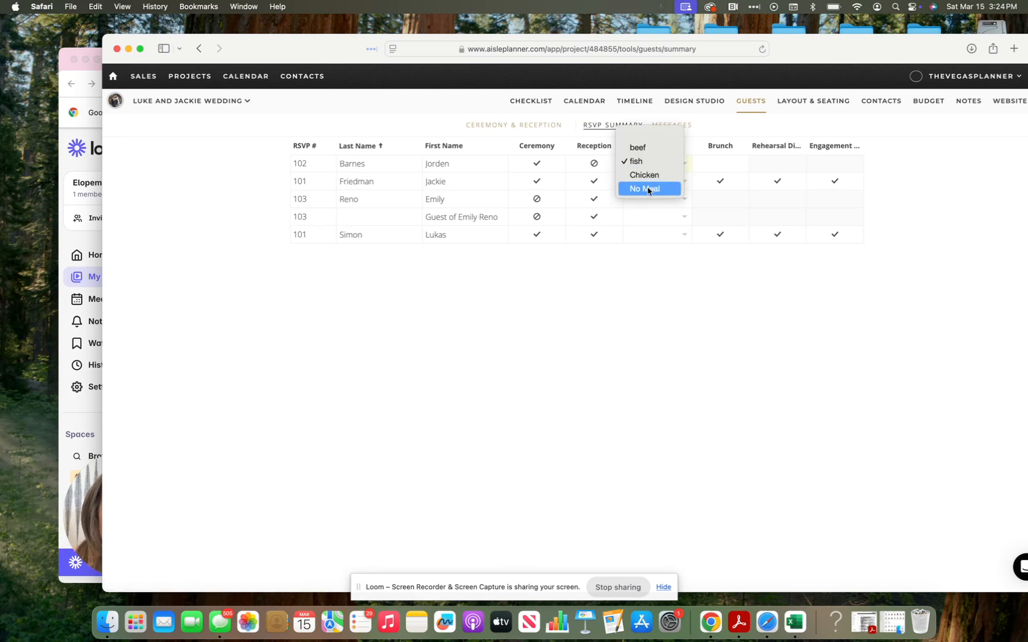
{"action": "left_click", "coordinate": [644, 175]}
{"action": "left_click", "coordinate": [643, 173]}
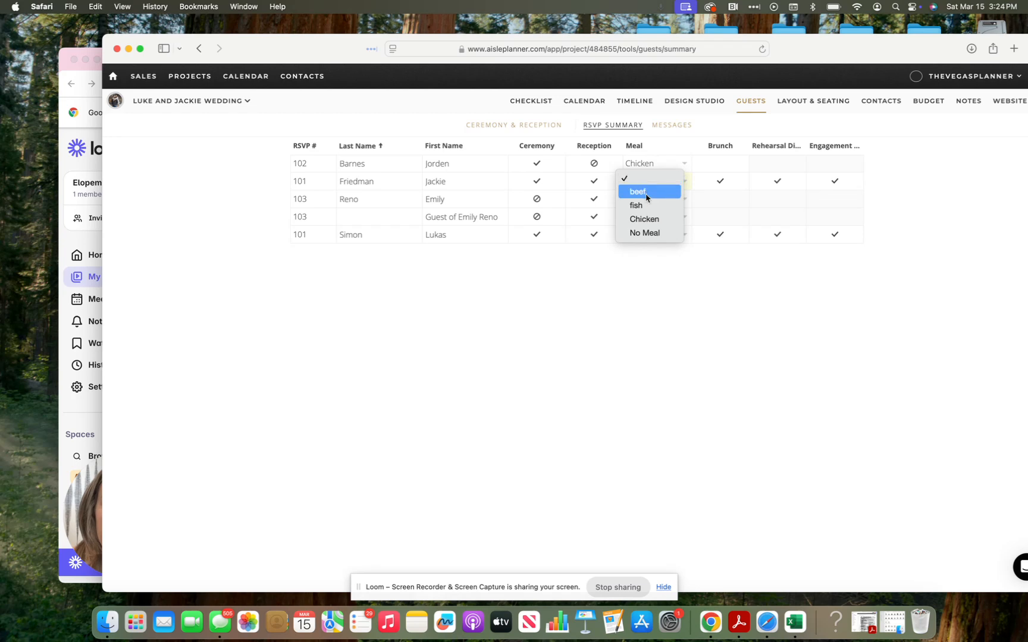
{"action": "left_click", "coordinate": [645, 194]}
{"action": "left_click", "coordinate": [647, 198]}
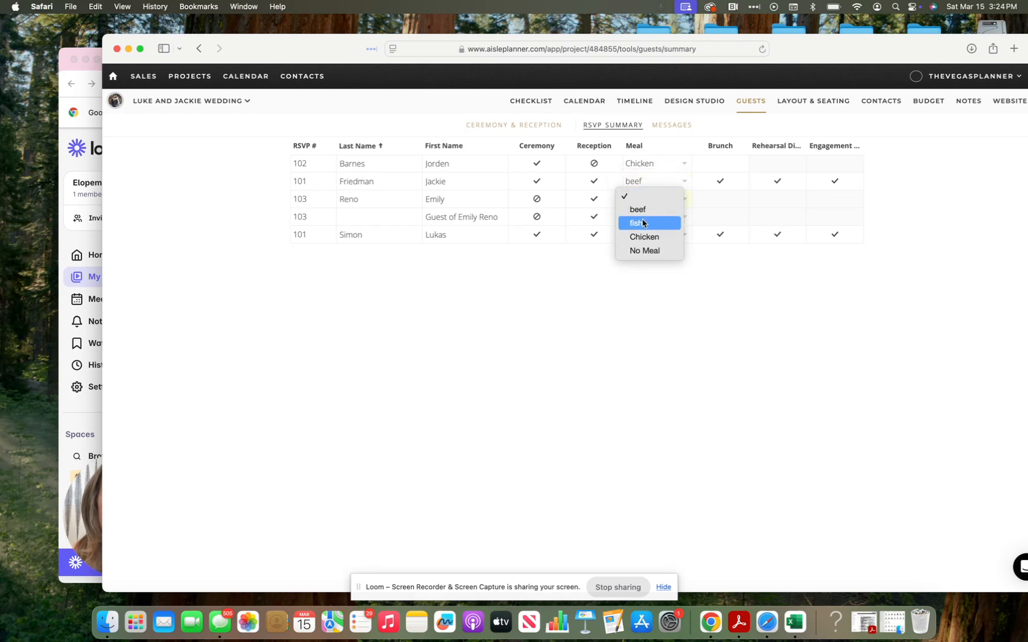
{"action": "left_click", "coordinate": [642, 225]}
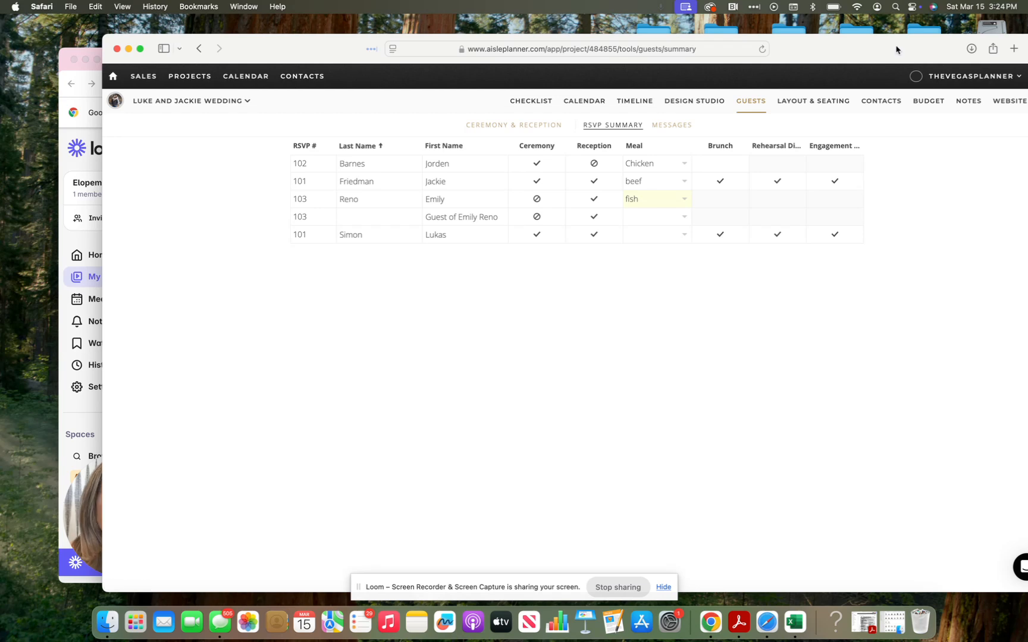
{"action": "left_click_drag", "start_coordinate": [896, 48], "coordinate": [809, 42]}
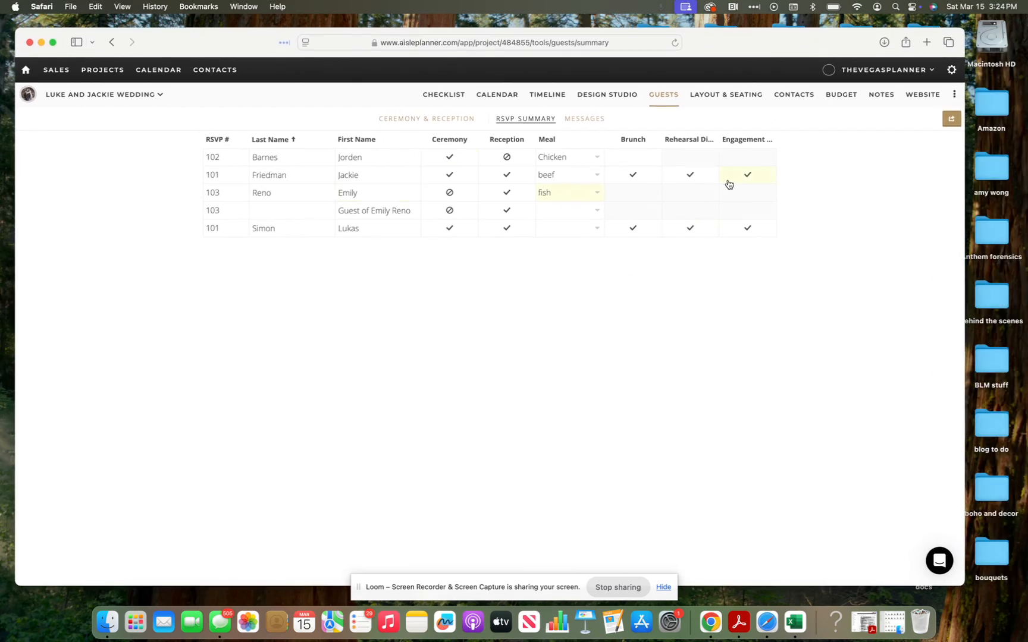
Step: Check the Download RSVP Summary export option, then switch to the MESSAGES list
{"action": "left_click", "coordinate": [951, 121]}
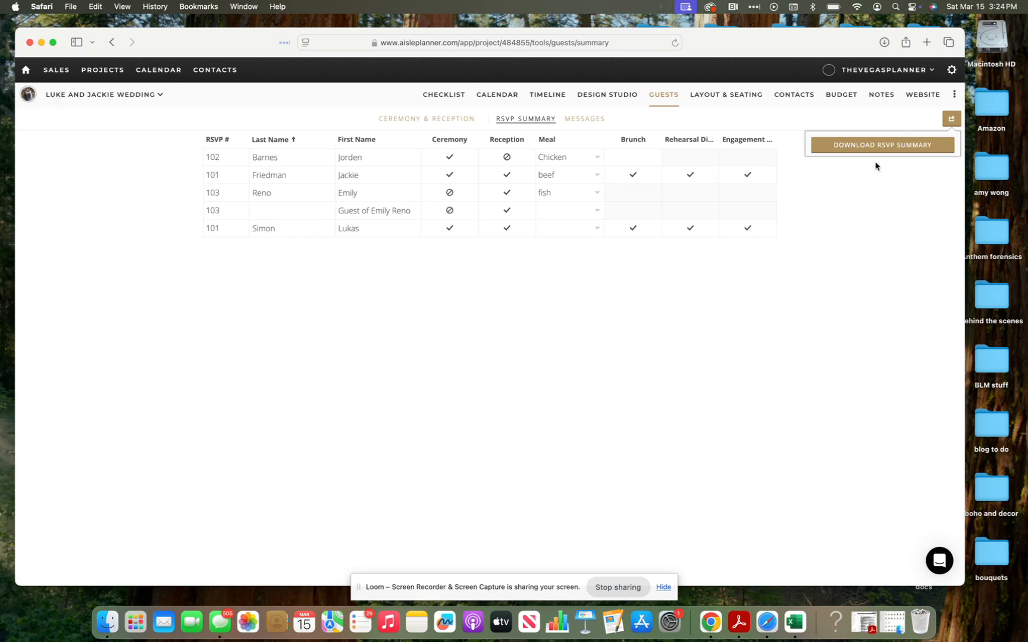
{"action": "left_click_drag", "start_coordinate": [773, 33], "coordinate": [807, 39]}
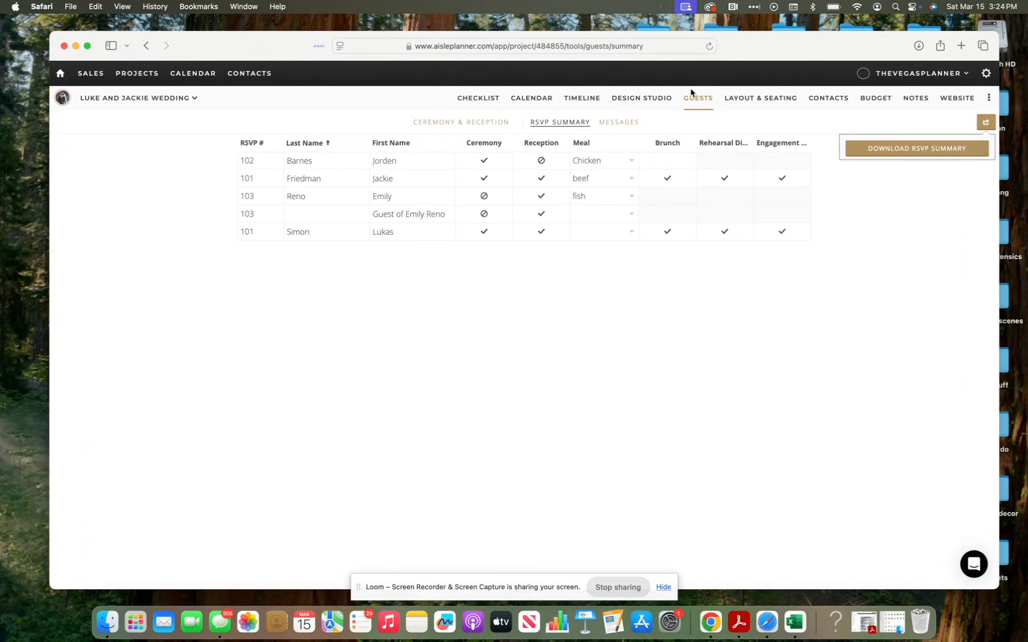
{"action": "left_click", "coordinate": [617, 124]}
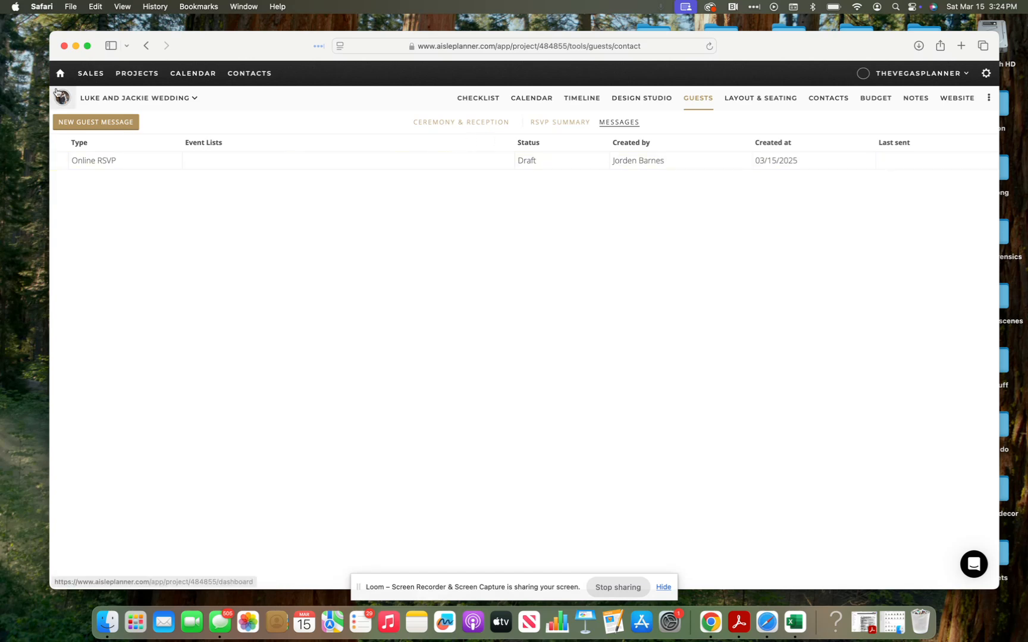
Step: Start a new Online RSVP guest message for Ceremony, Brunch and Rehearsal Dinner guests
{"action": "left_click", "coordinate": [107, 126]}
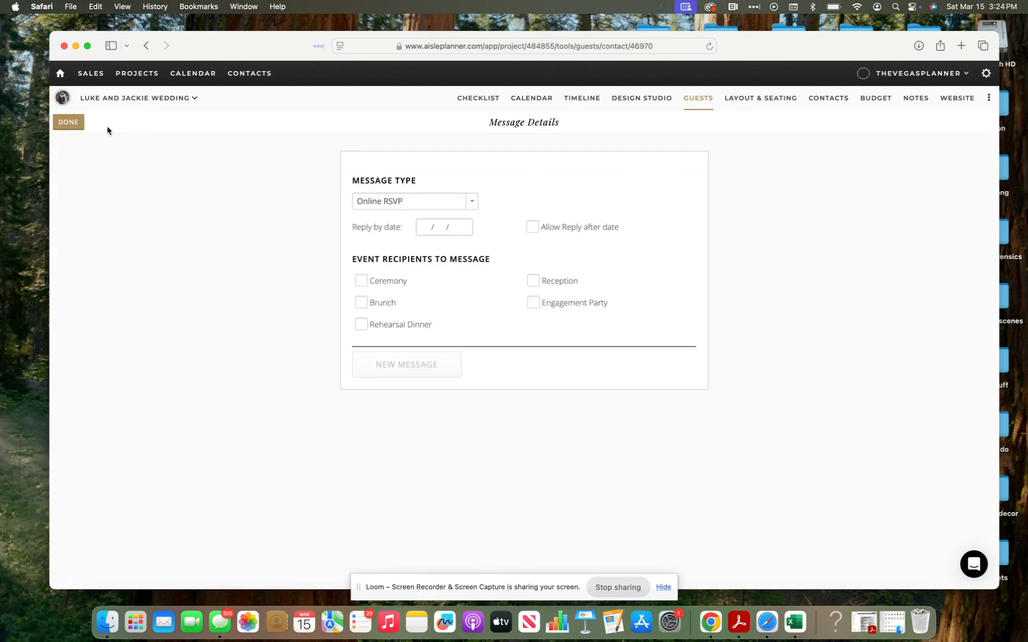
{"action": "left_click", "coordinate": [403, 207]}
{"action": "left_click", "coordinate": [606, 165]}
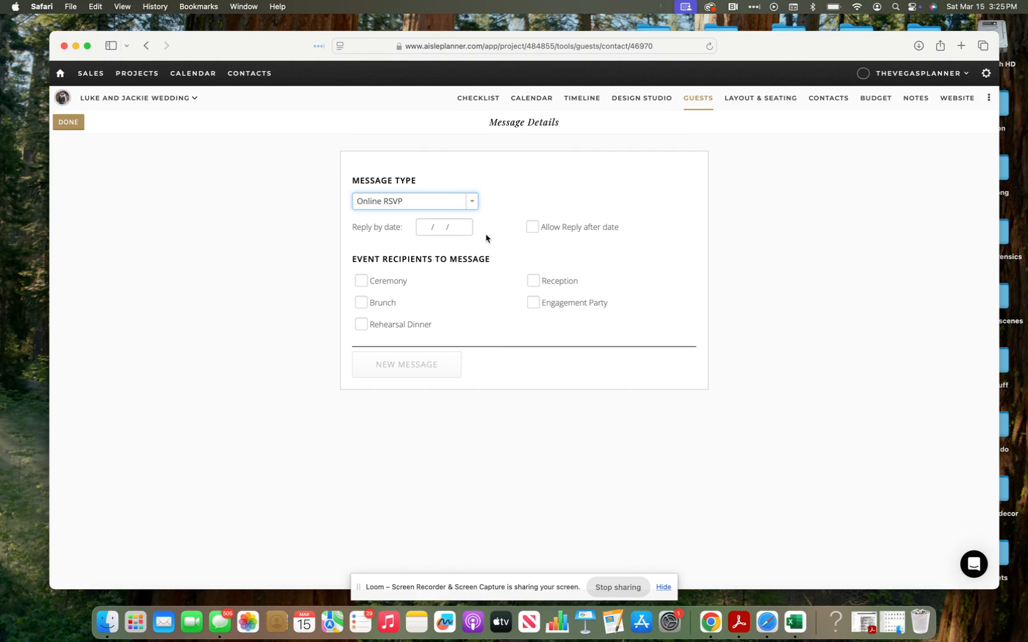
{"action": "left_click", "coordinate": [361, 281]}
{"action": "left_click", "coordinate": [362, 303]}
{"action": "left_click", "coordinate": [367, 324]}
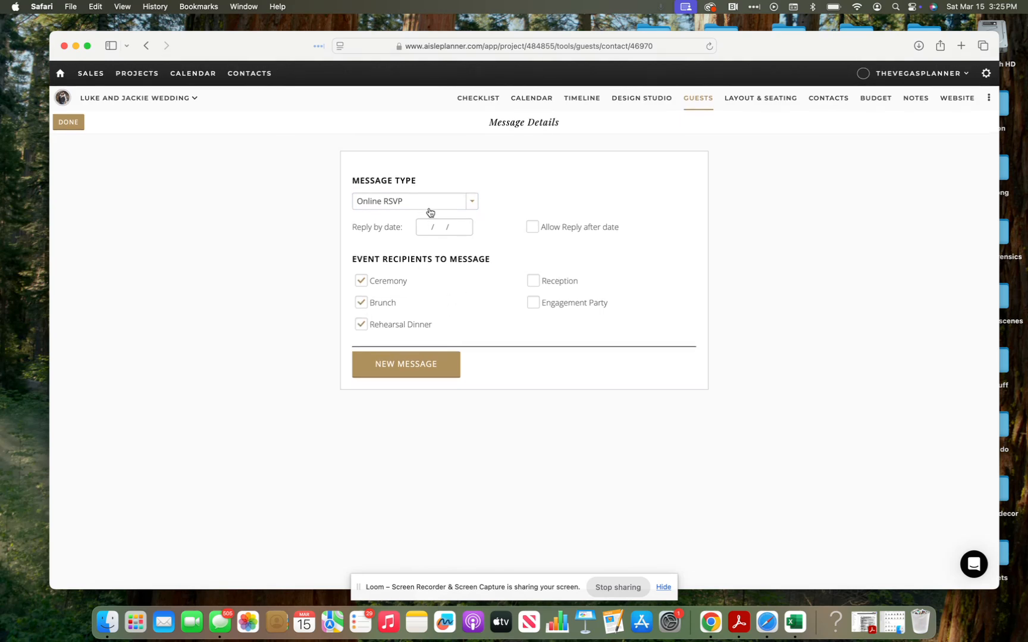
Step: Set the message's reply-by date to March 21, 2025
{"action": "left_click", "coordinate": [430, 227]}
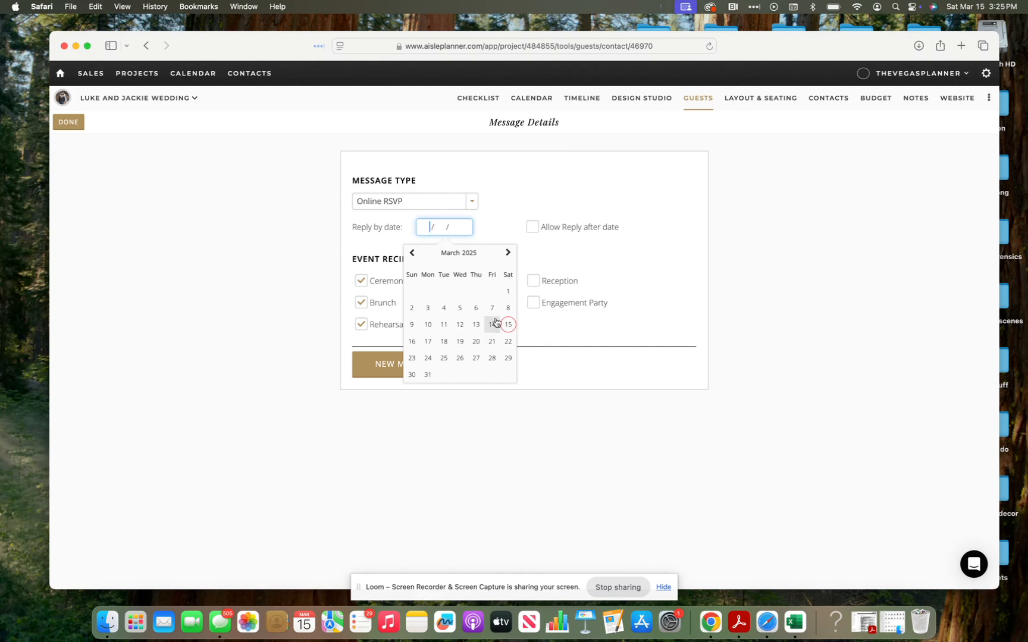
{"action": "left_click", "coordinate": [492, 341]}
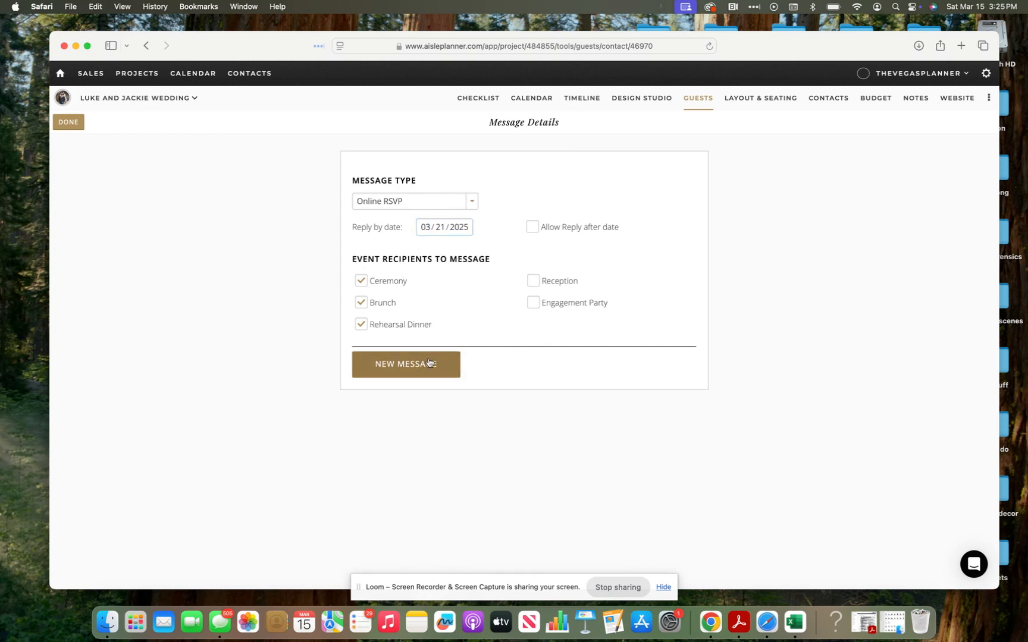
{"action": "left_click_drag", "start_coordinate": [269, 48], "coordinate": [307, 35]}
{"action": "left_click_drag", "start_coordinate": [341, 46], "coordinate": [339, 45]}
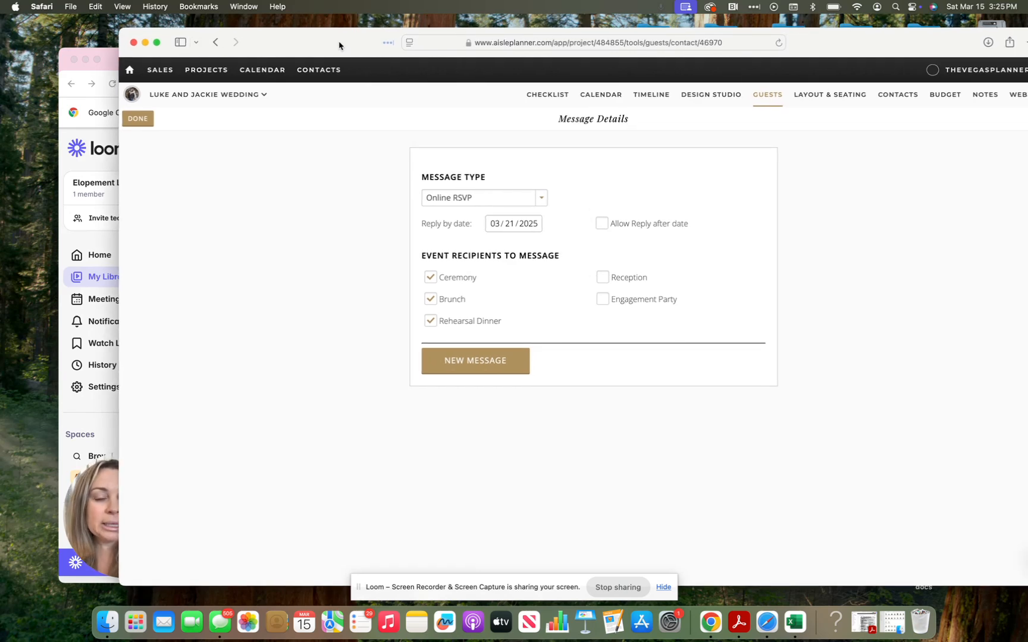
{"action": "left_click_drag", "start_coordinate": [339, 46], "coordinate": [263, 39]}
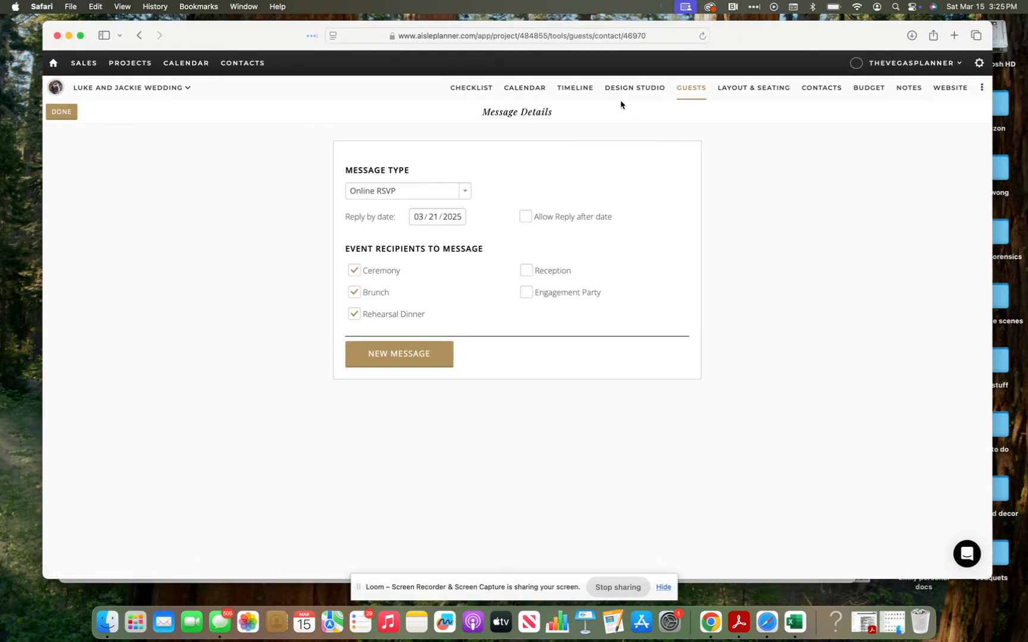
Step: Open Layout & Seating to view the Reception canvas with 15 tables and 150 seats
{"action": "left_click", "coordinate": [745, 100]}
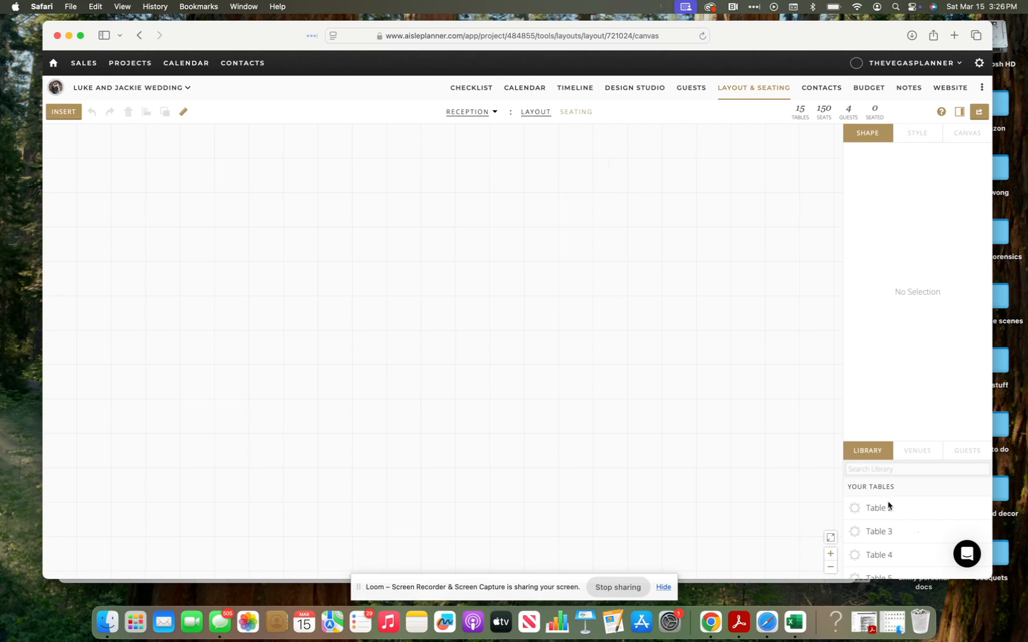
Step: Switch the Reception to the Seating view, which lists each table's seats
{"action": "scroll", "coordinate": [894, 488], "scroll_direction": "down", "scroll_amount": 3}
{"action": "scroll", "coordinate": [893, 488], "scroll_direction": "up", "scroll_amount": 3}
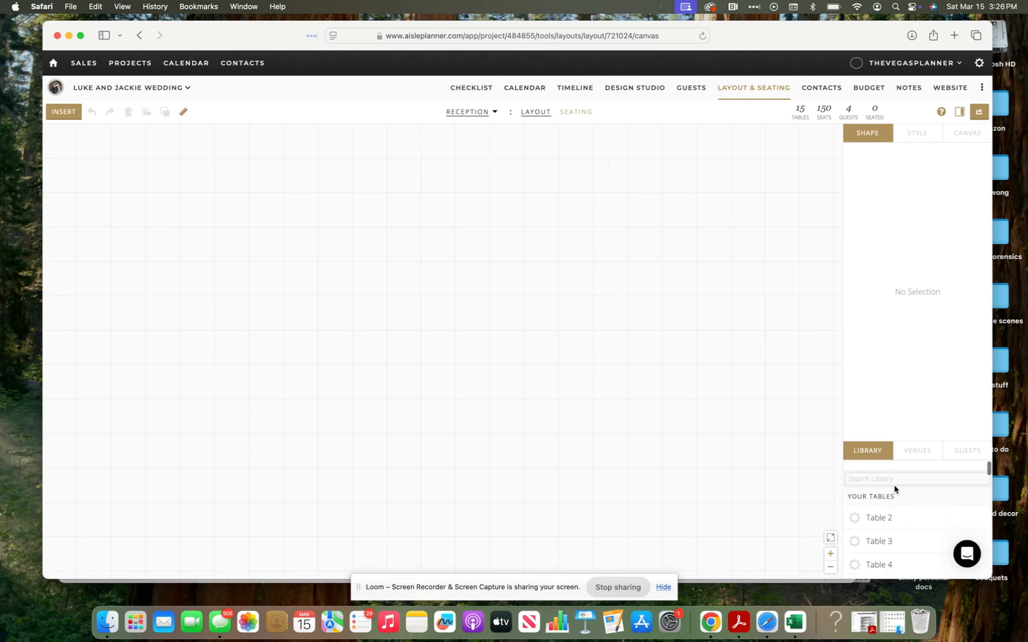
{"action": "left_click", "coordinate": [575, 119]}
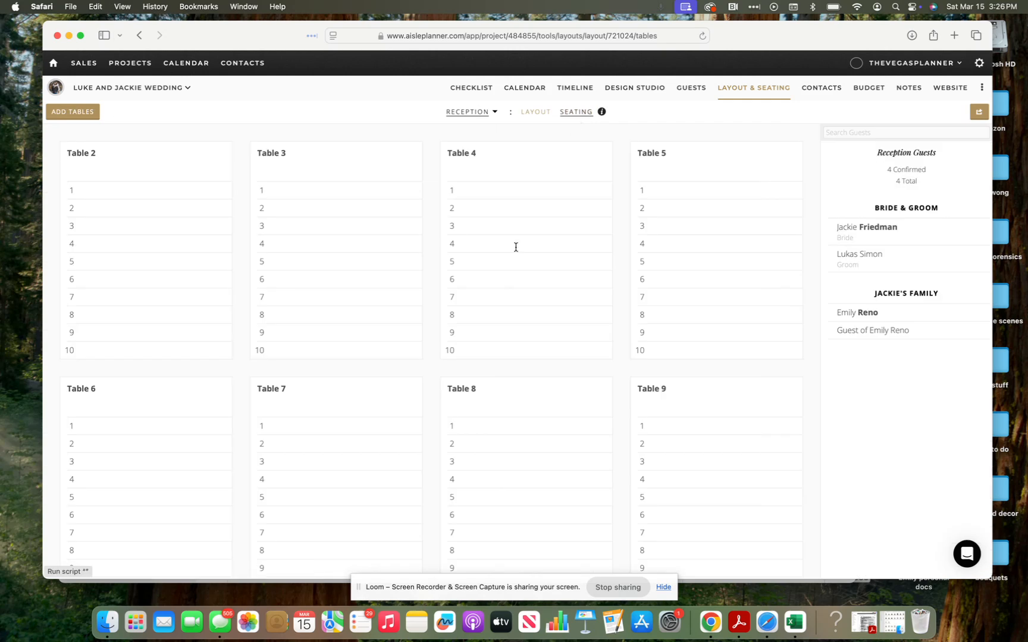
{"action": "scroll", "coordinate": [482, 458], "scroll_direction": "down", "scroll_amount": 8}
{"action": "scroll", "coordinate": [484, 455], "scroll_direction": "up", "scroll_amount": 8}
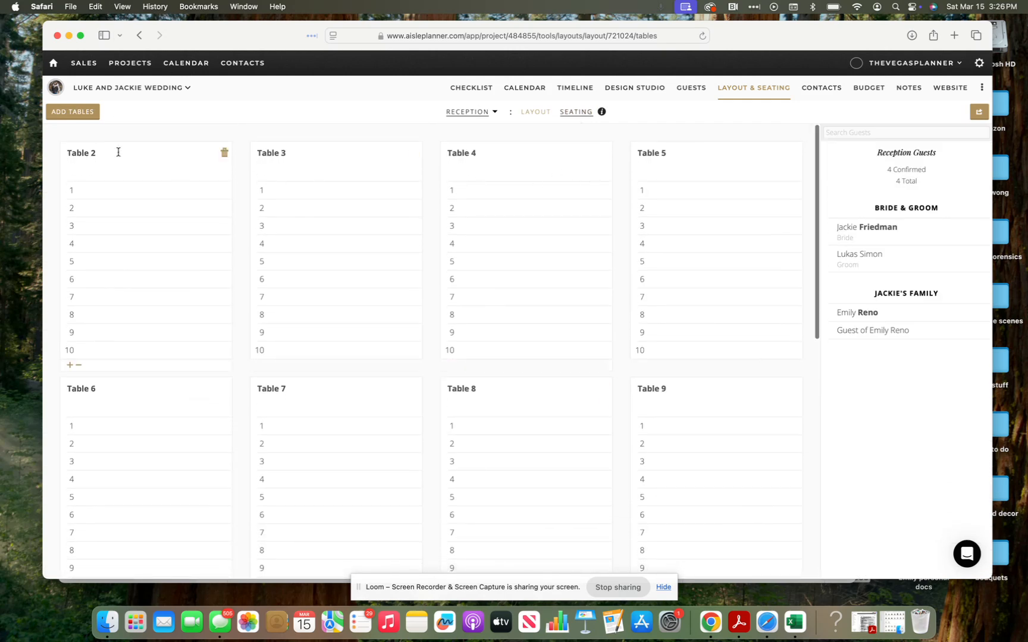
Step: Scroll through Tables 2–16 and open the Add Tables form
{"action": "scroll", "coordinate": [148, 300], "scroll_direction": "down", "scroll_amount": 5}
{"action": "scroll", "coordinate": [148, 299], "scroll_direction": "down", "scroll_amount": 3}
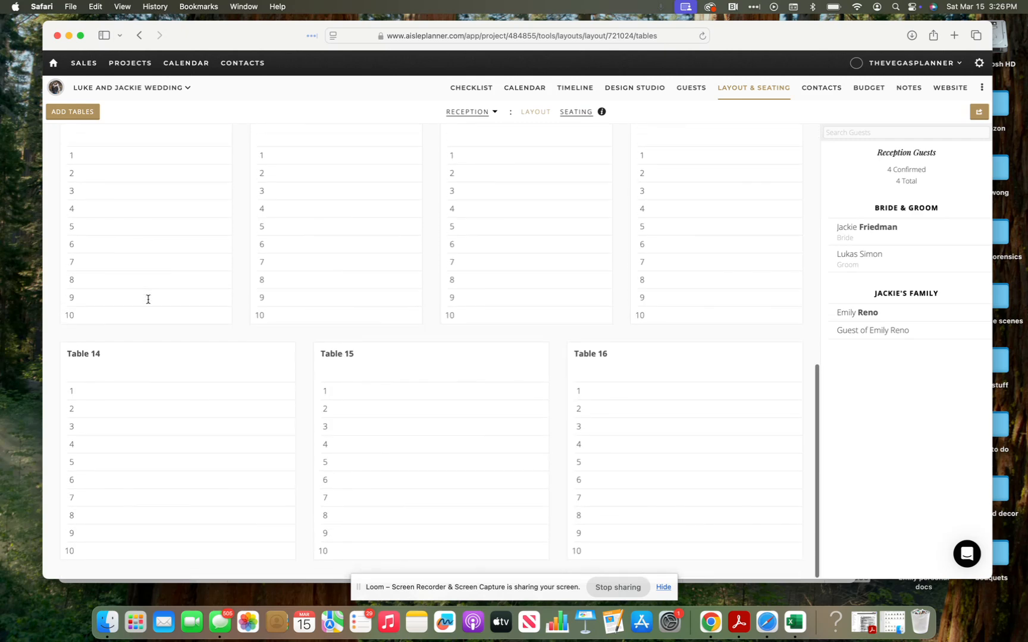
{"action": "scroll", "coordinate": [148, 299], "scroll_direction": "up", "scroll_amount": 8}
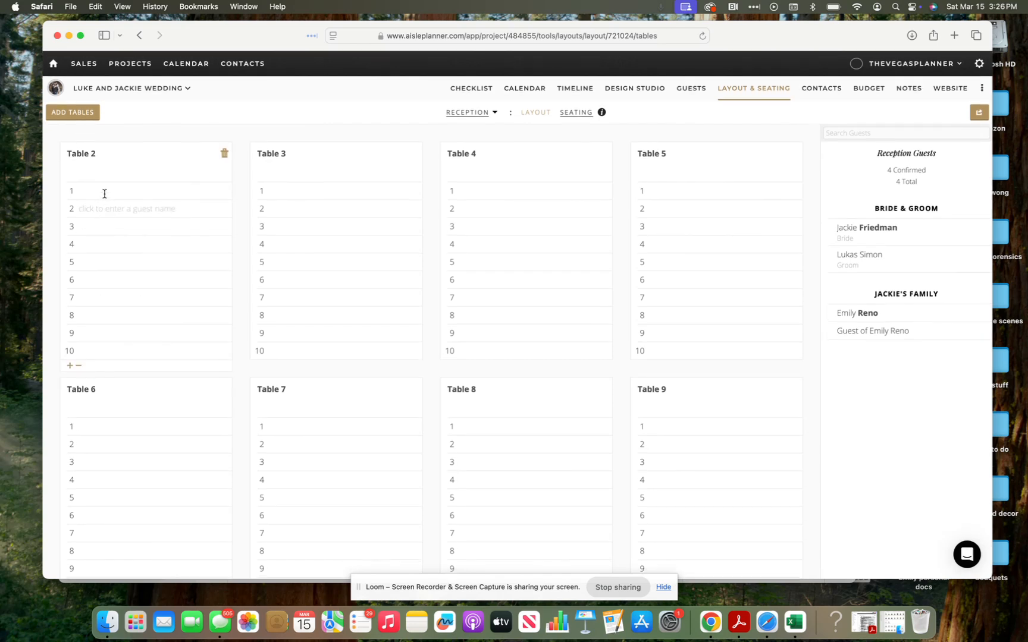
{"action": "left_click", "coordinate": [85, 117]}
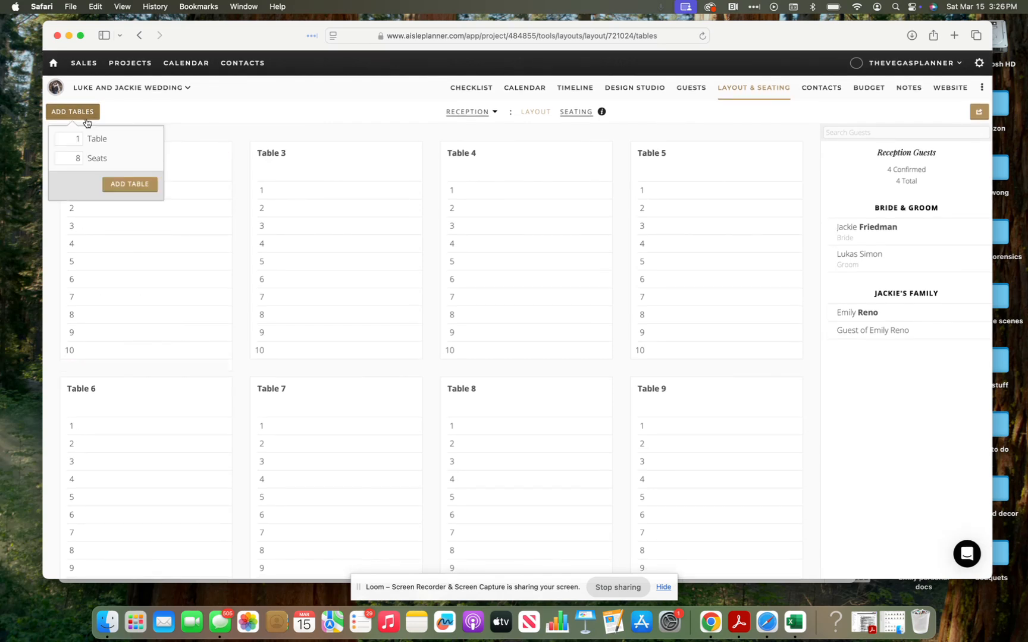
Step: Add a new table with 12 seats to the Reception seating
{"action": "left_click", "coordinate": [78, 159]}
{"action": "key", "text": "BackSpace"}
{"action": "type", "text": "0"}
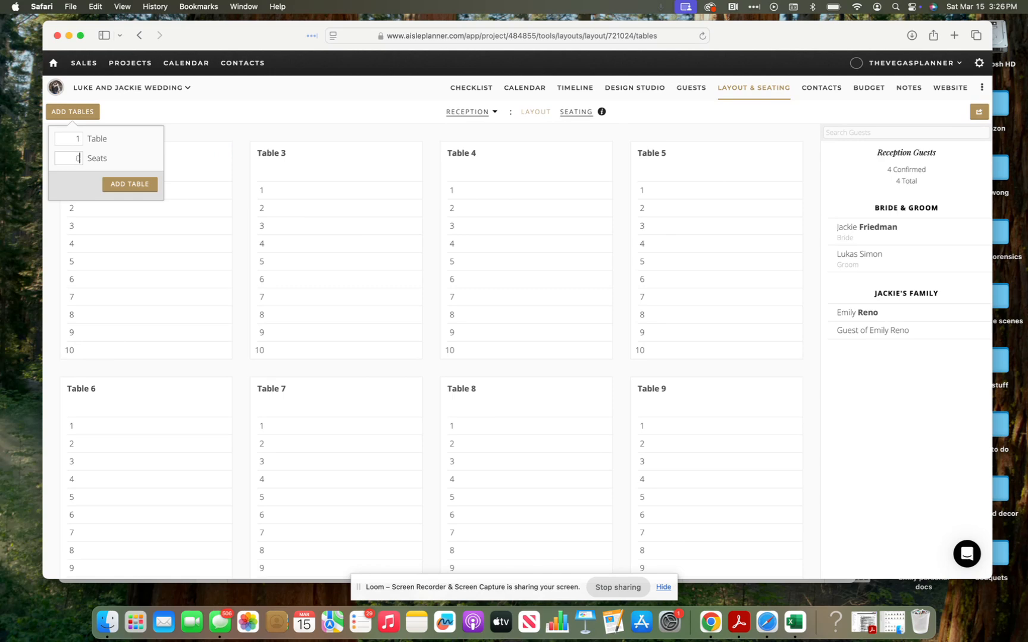
{"action": "left_click", "coordinate": [110, 188]}
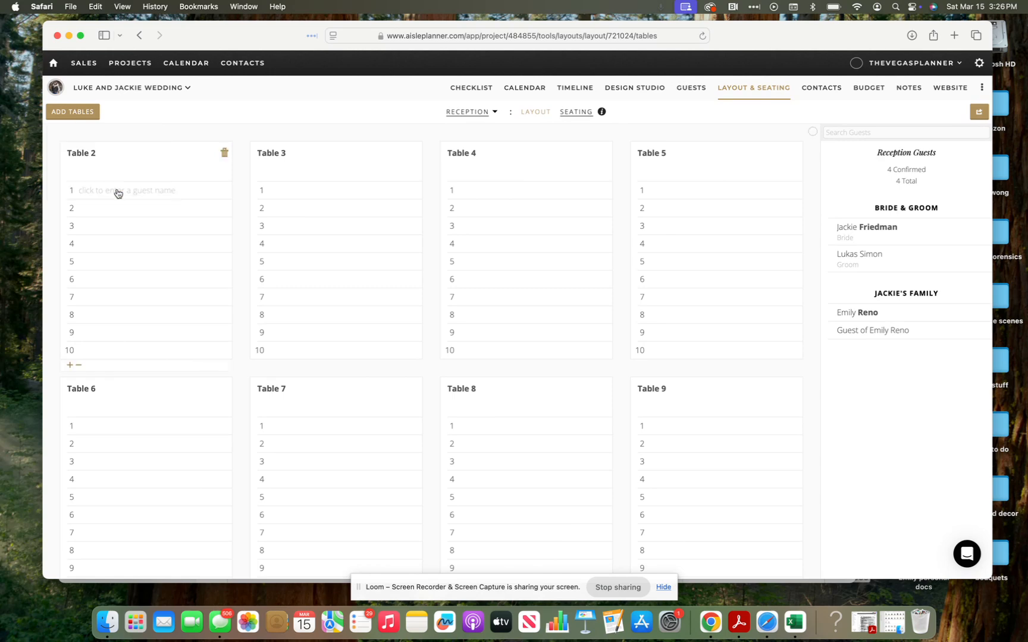
{"action": "scroll", "coordinate": [323, 365], "scroll_direction": "down", "scroll_amount": 1}
{"action": "scroll", "coordinate": [323, 365], "scroll_direction": "down", "scroll_amount": 10}
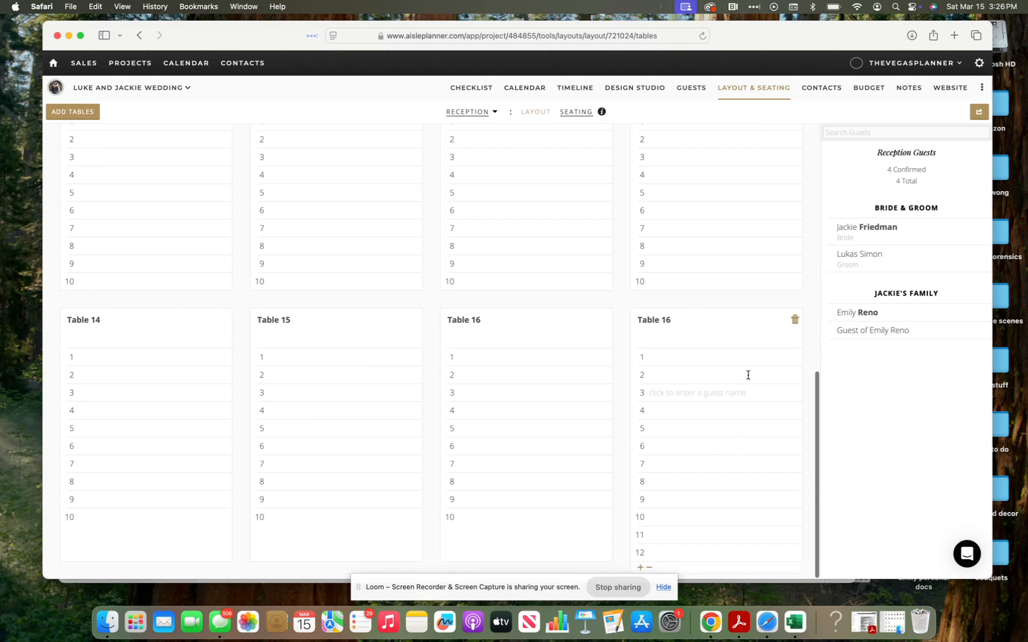
Step: Rename the new Table 16 to 'Family table'
{"action": "left_click", "coordinate": [666, 319]}
{"action": "key", "text": "BackSpace"}
{"action": "key", "text": "BackSpace"}
{"action": "key", "text": "BackSpace"}
{"action": "key", "text": "BackSpace"}
{"action": "key", "text": "BackSpace"}
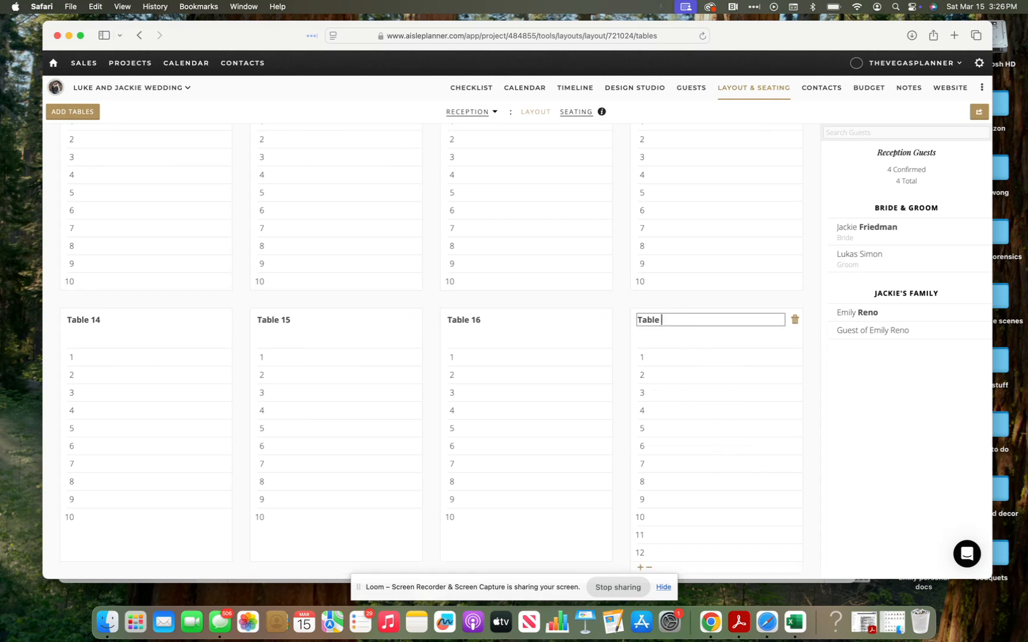
{"action": "key", "text": "BackSpace"}
{"action": "key", "text": "BackSpace"}
{"action": "key", "text": "BackSpace"}
{"action": "type", "text": "Fam"}
{"action": "key", "text": "BackSpace"}
{"action": "key", "text": "BackSpace"}
{"action": "key", "text": "BackSpace"}
{"action": "type", "text": "Family table"}
{"action": "key", "text": "BackSpace"}
{"action": "key", "text": "BackSpace"}
{"action": "key", "text": "BackSpace"}
{"action": "type", "text": "ble"}
{"action": "left_click", "coordinate": [900, 447]}
Step: Scroll back through the seating lists and select Table 2's first seat
{"action": "scroll", "coordinate": [686, 287], "scroll_direction": "up", "scroll_amount": 15}
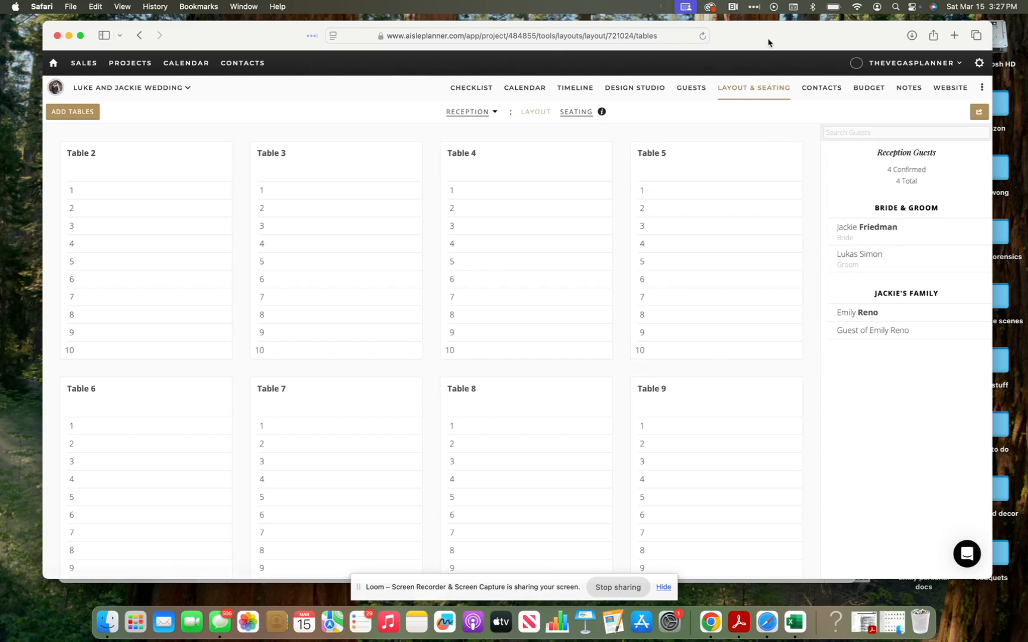
{"action": "mouse_move", "coordinate": [769, 40]}
{"action": "left_mouse_down"}
{"action": "mouse_move", "coordinate": [921, 54]}
{"action": "mouse_move", "coordinate": [785, 47]}
{"action": "left_mouse_up"}
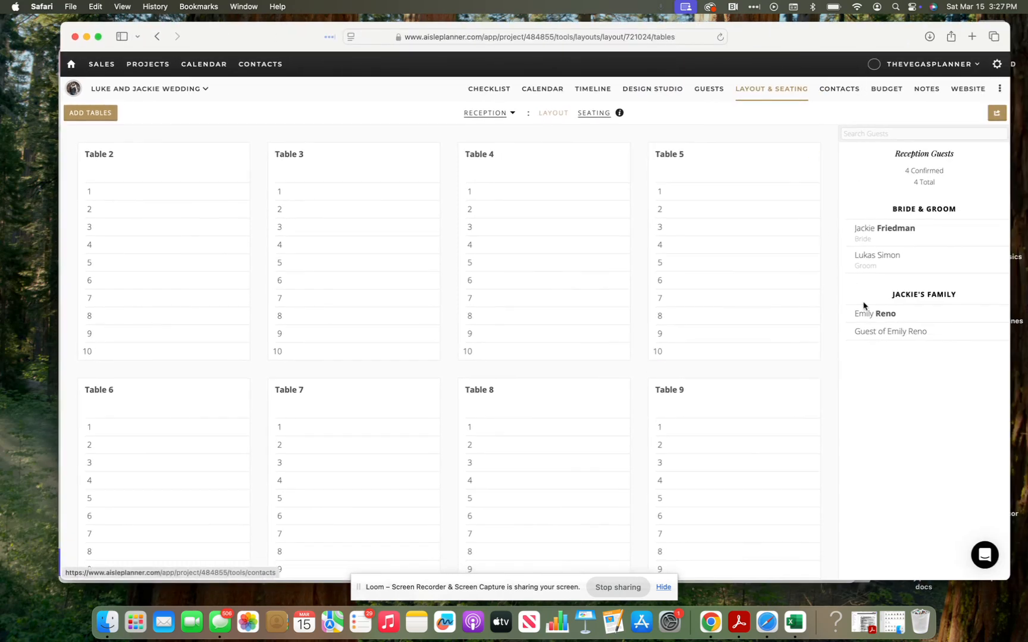
{"action": "scroll", "coordinate": [282, 291], "scroll_direction": "down", "scroll_amount": 2}
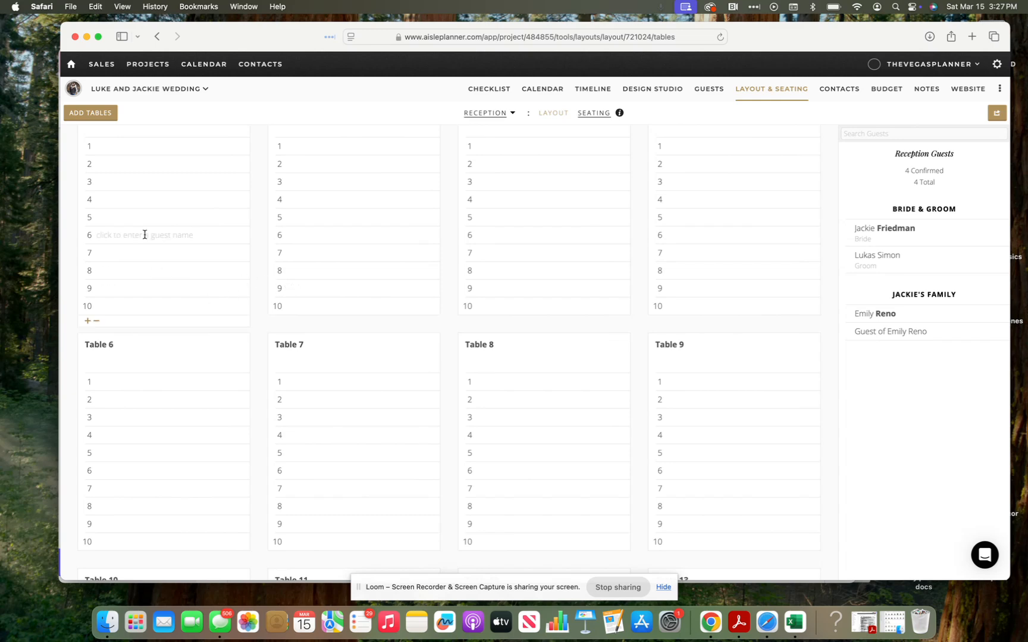
{"action": "scroll", "coordinate": [144, 234], "scroll_direction": "up", "scroll_amount": 2}
{"action": "left_click", "coordinate": [128, 195]}
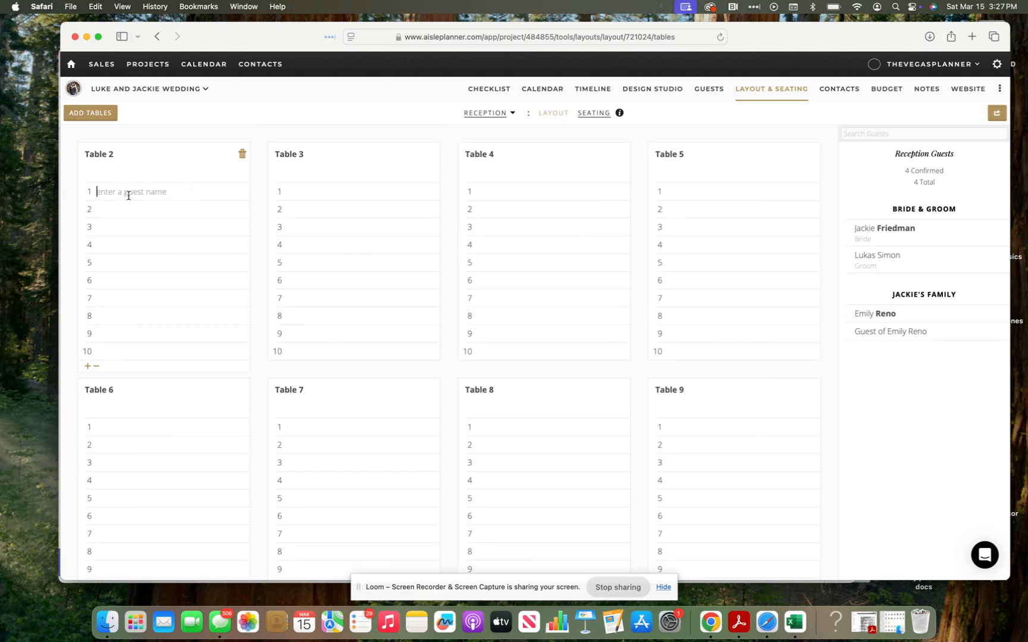
Step: Seat the bride and groom in Table 2's first two seats
{"action": "type", "text": "jack"}
{"action": "left_click", "coordinate": [137, 211]}
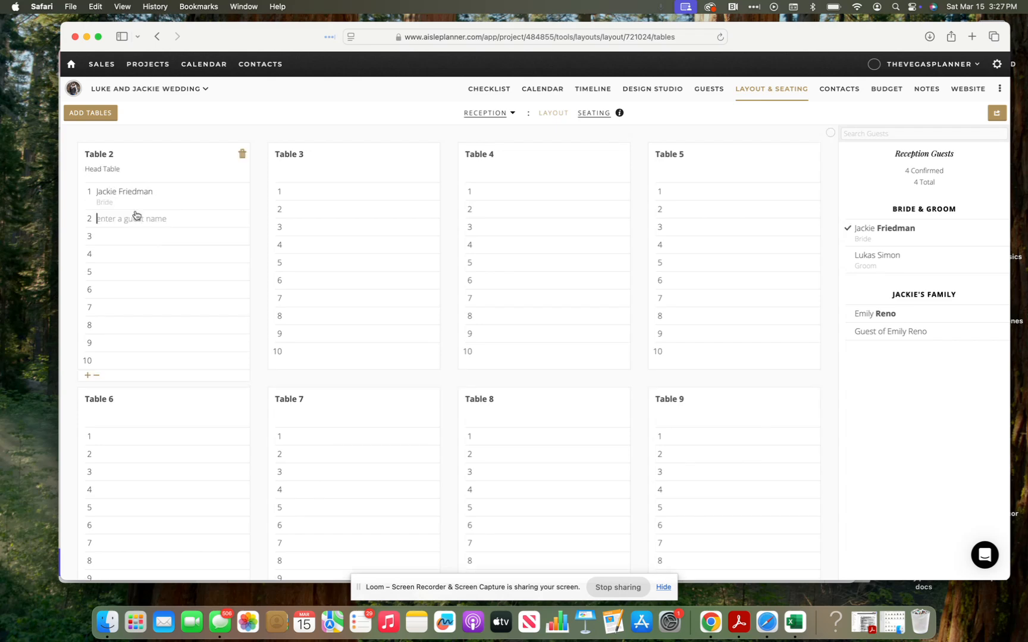
{"action": "type", "text": "luk"}
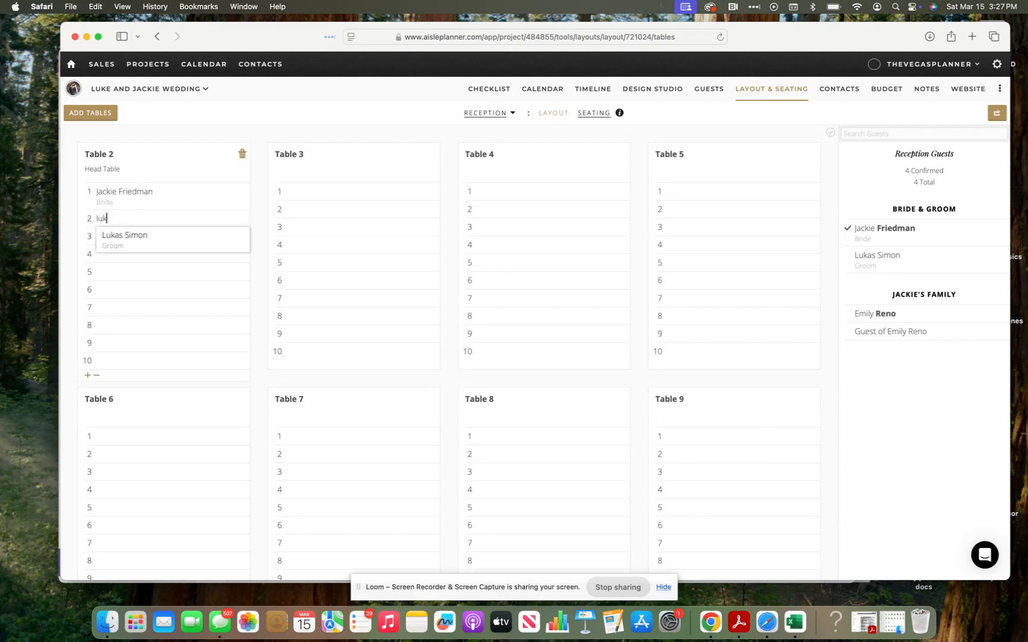
{"action": "left_click", "coordinate": [128, 249]}
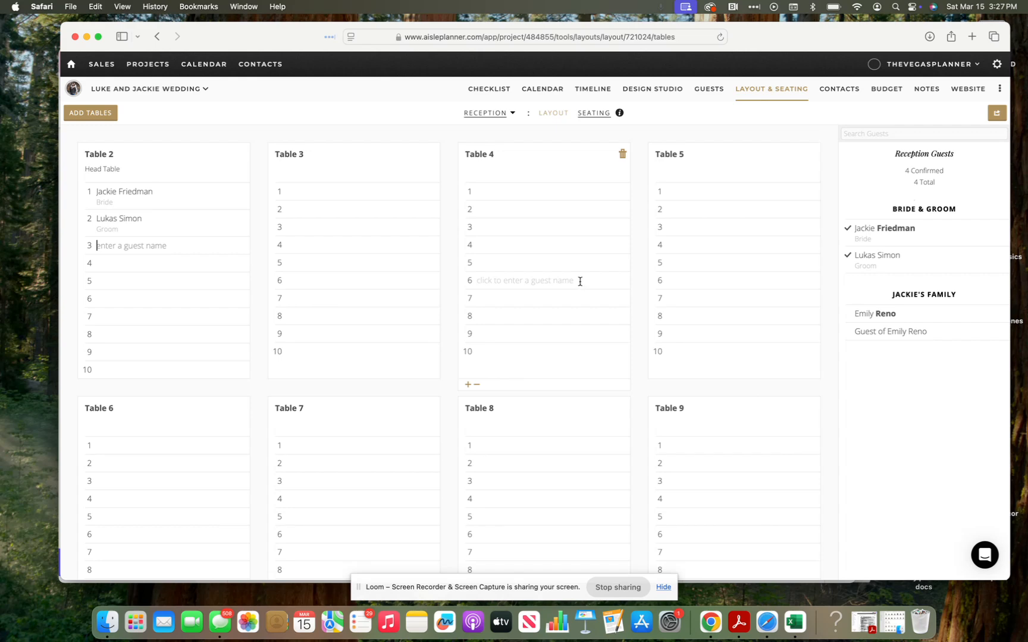
Step: Seat the bride's family guest in Table 5's first seat
{"action": "left_click", "coordinate": [677, 209]}
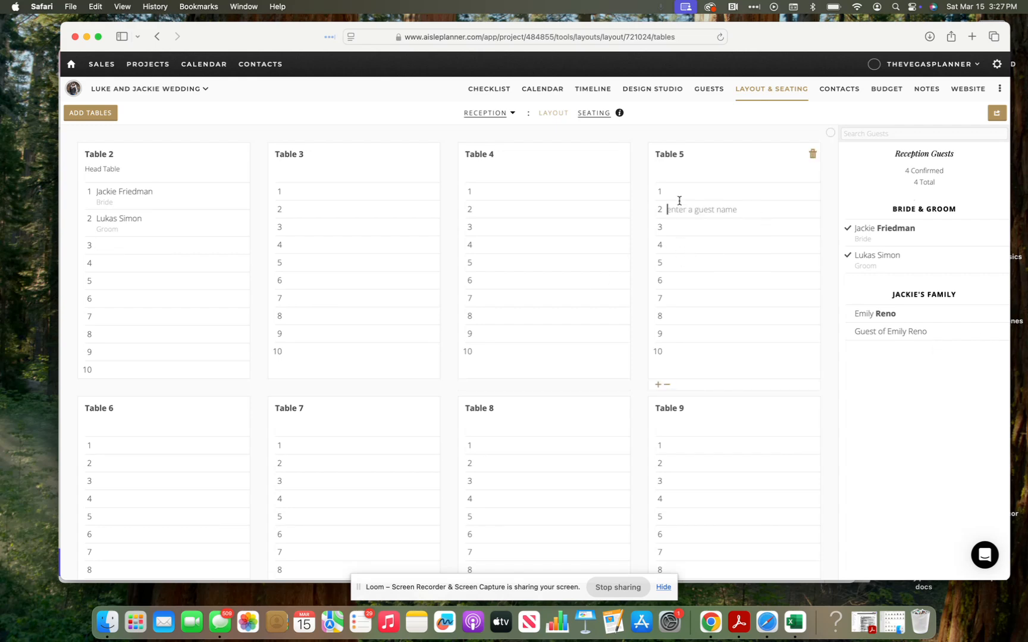
{"action": "left_click", "coordinate": [677, 193]}
{"action": "type", "text": "emily"}
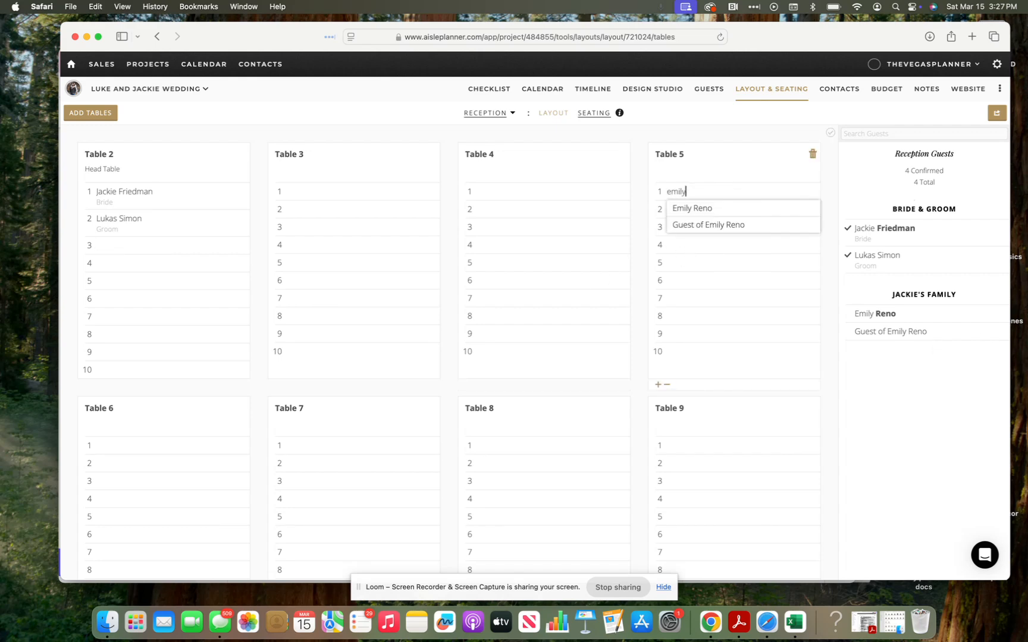
{"action": "left_click", "coordinate": [723, 211]}
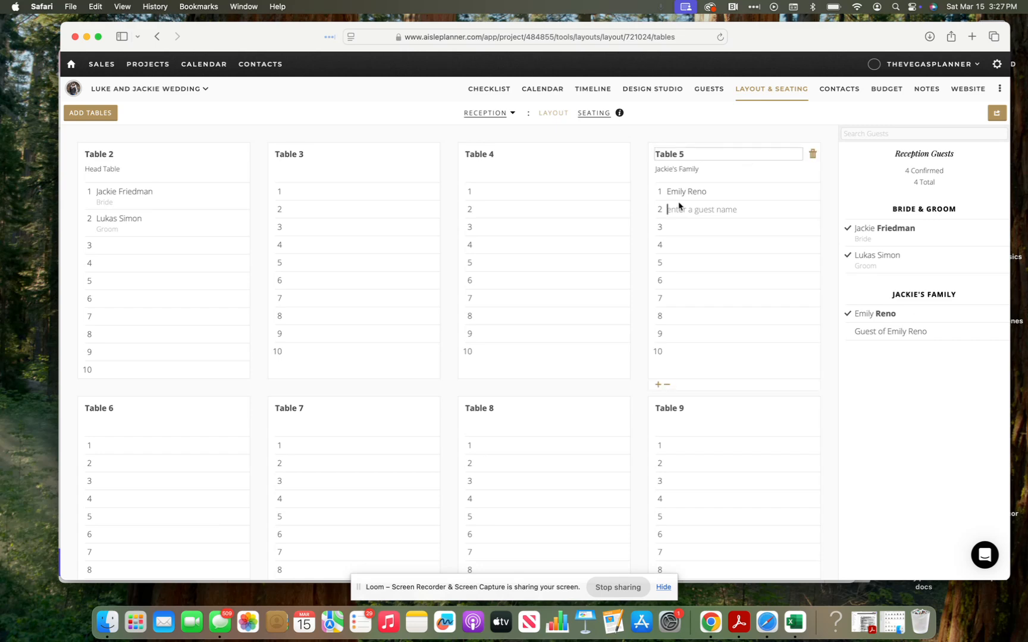
Step: Open the seating export options, then close them
{"action": "left_click", "coordinate": [997, 115]}
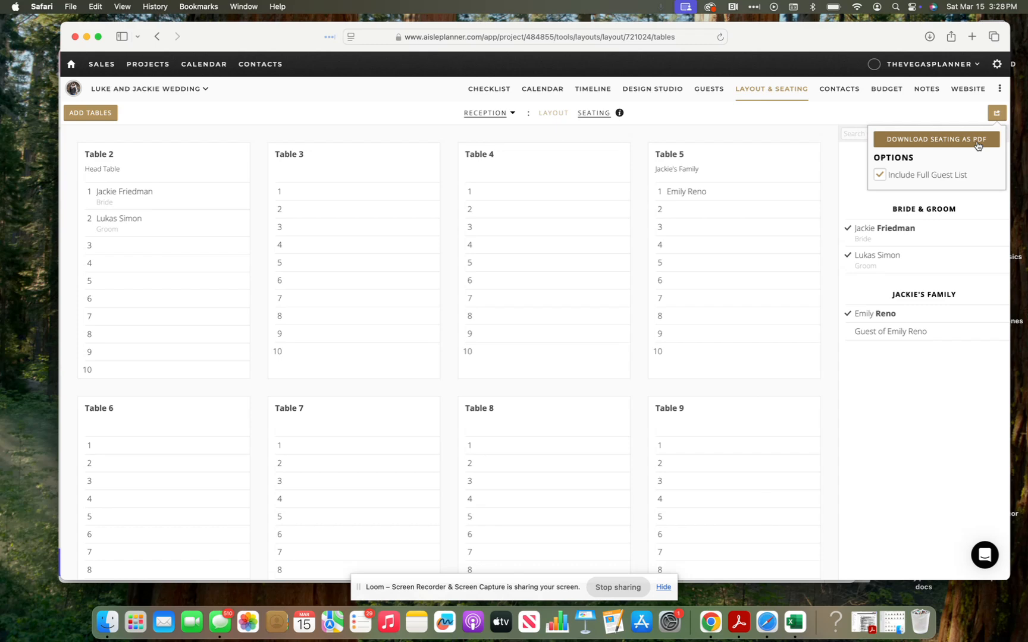
{"action": "mouse_move", "coordinate": [880, 39]}
{"action": "left_mouse_down"}
{"action": "mouse_move", "coordinate": [880, 172]}
{"action": "mouse_move", "coordinate": [997, 23]}
{"action": "mouse_move", "coordinate": [877, 27]}
{"action": "mouse_move", "coordinate": [865, 46]}
{"action": "left_mouse_up"}
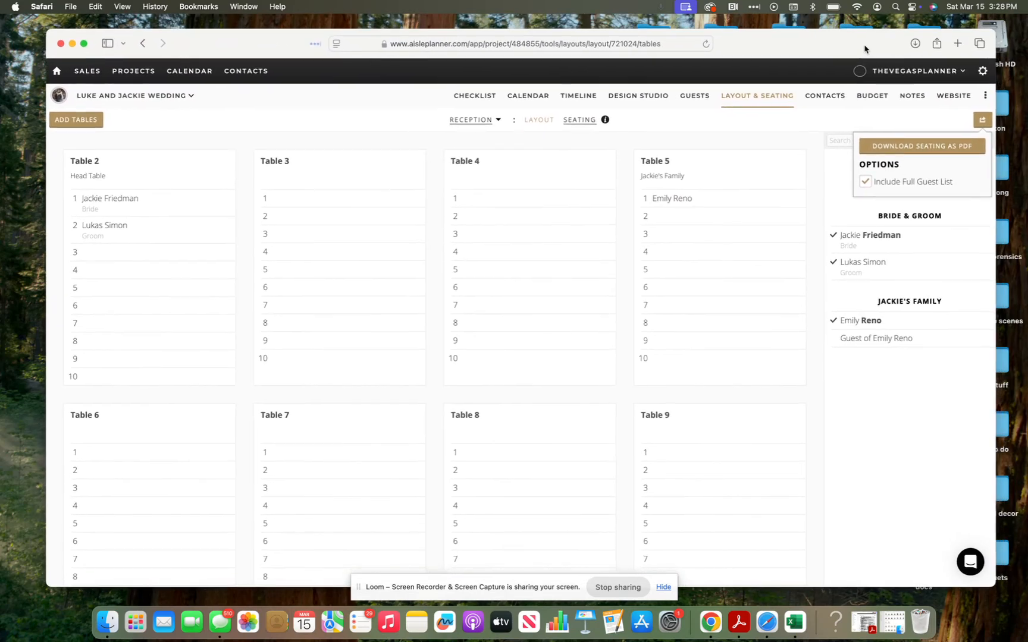
{"action": "left_click", "coordinate": [543, 121]}
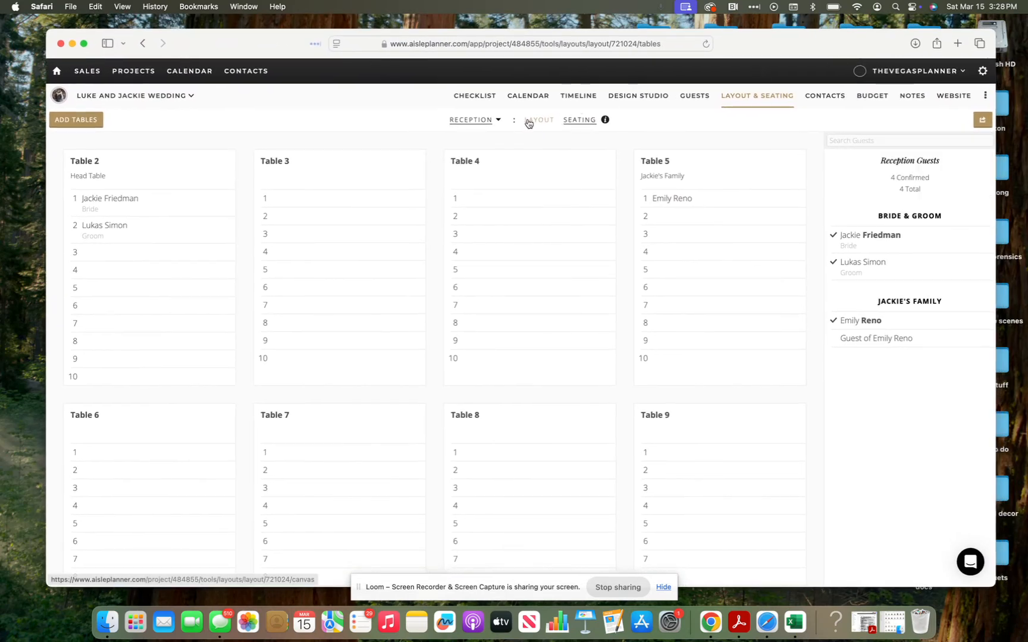
Step: Switch to the Reception layout and place Table 2 on the floor plan
{"action": "left_click", "coordinate": [528, 121]}
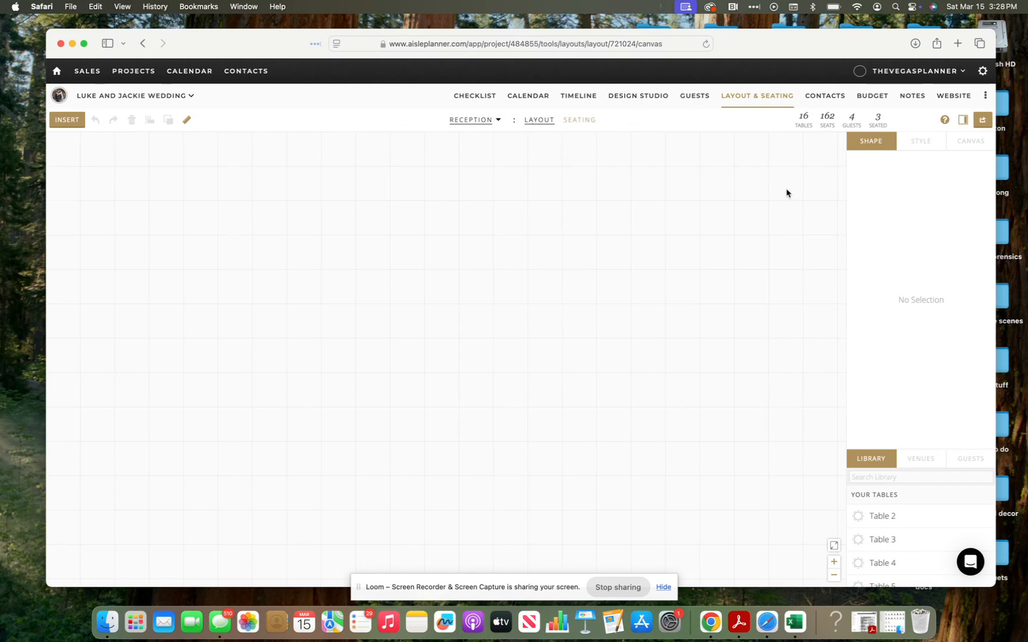
{"action": "left_click", "coordinate": [467, 123]}
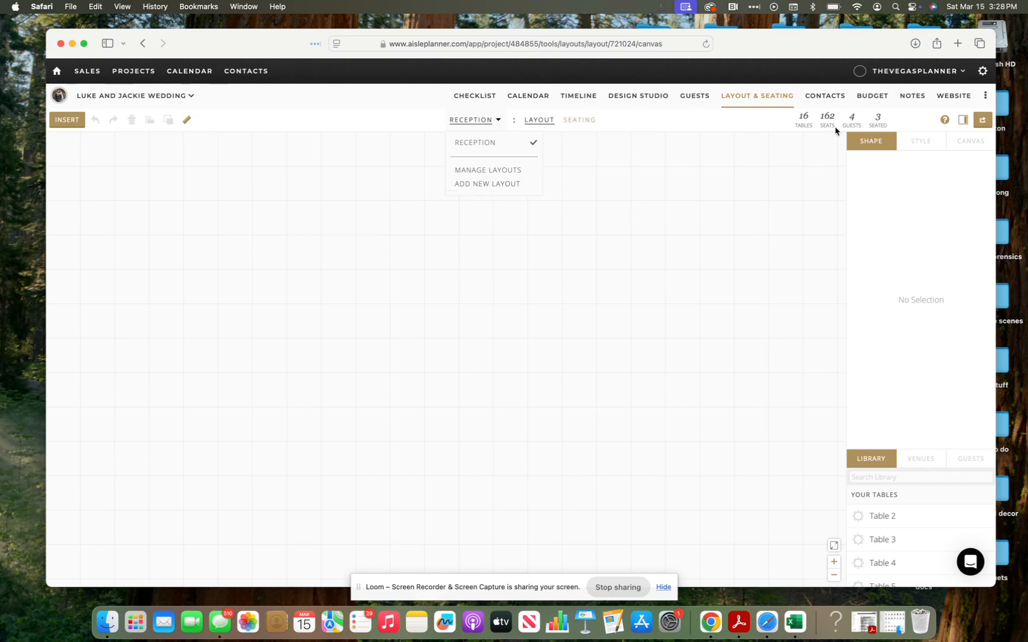
{"action": "double_click", "coordinate": [880, 516]}
{"action": "left_click_drag", "start_coordinate": [845, 499], "coordinate": [637, 321]}
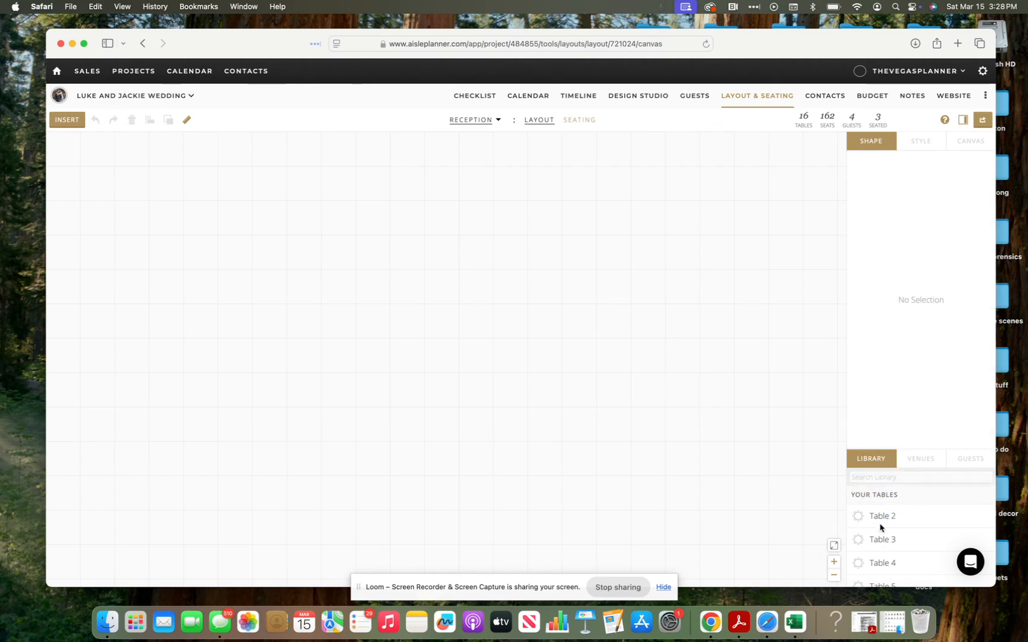
{"action": "left_click_drag", "start_coordinate": [866, 519], "coordinate": [587, 312]}
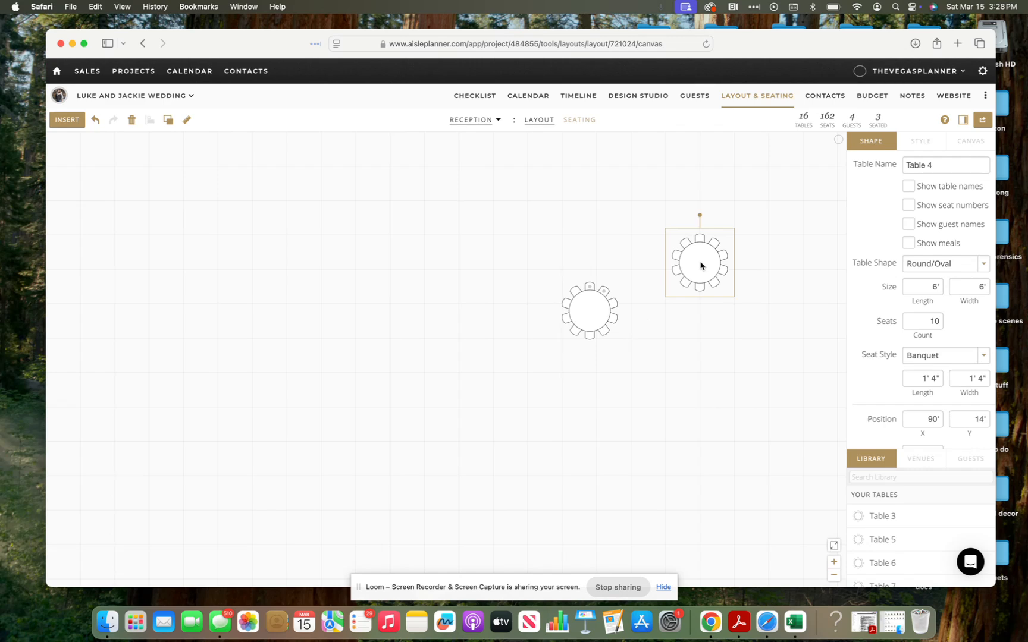
Step: Arrange Table 4 above Table 2 on the floor plan
{"action": "left_click_drag", "start_coordinate": [697, 268], "coordinate": [597, 233]}
{"action": "left_click_drag", "start_coordinate": [588, 321], "coordinate": [589, 395]}
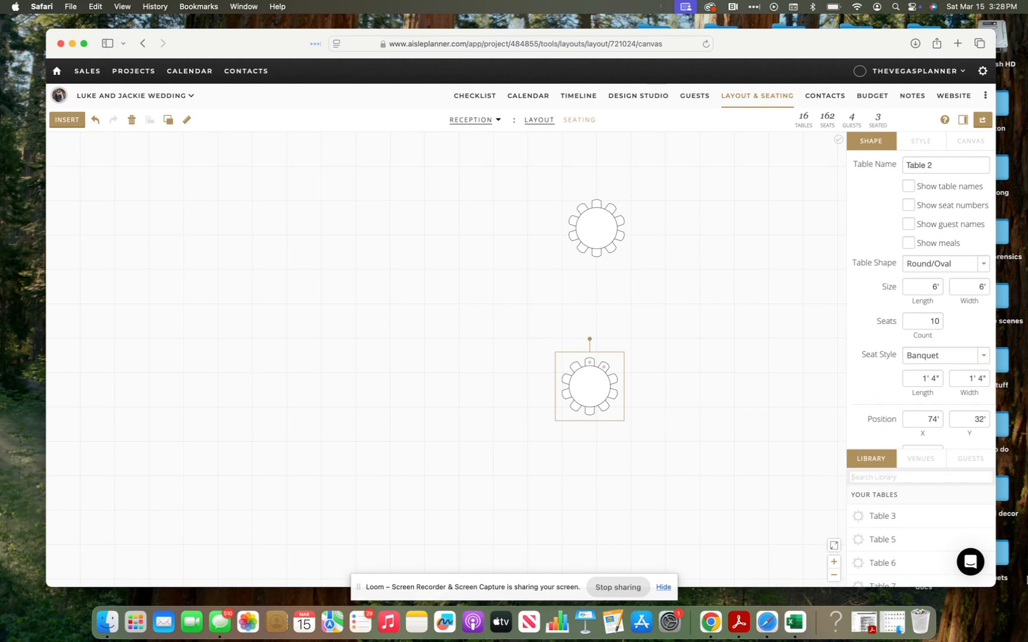
{"action": "type", "text": "dance"}
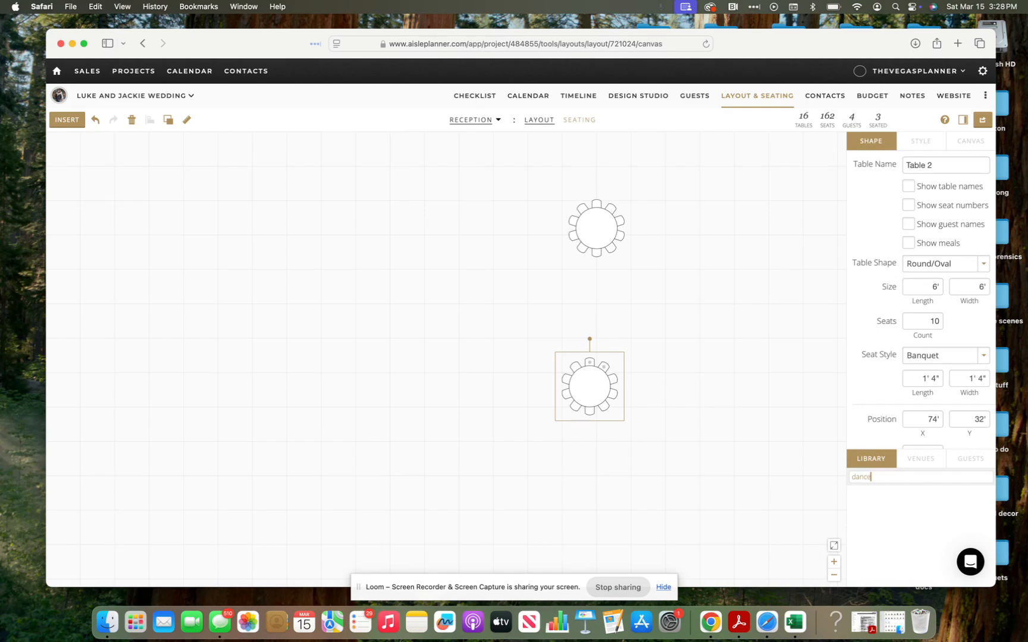
{"action": "type", "text": "floor"}
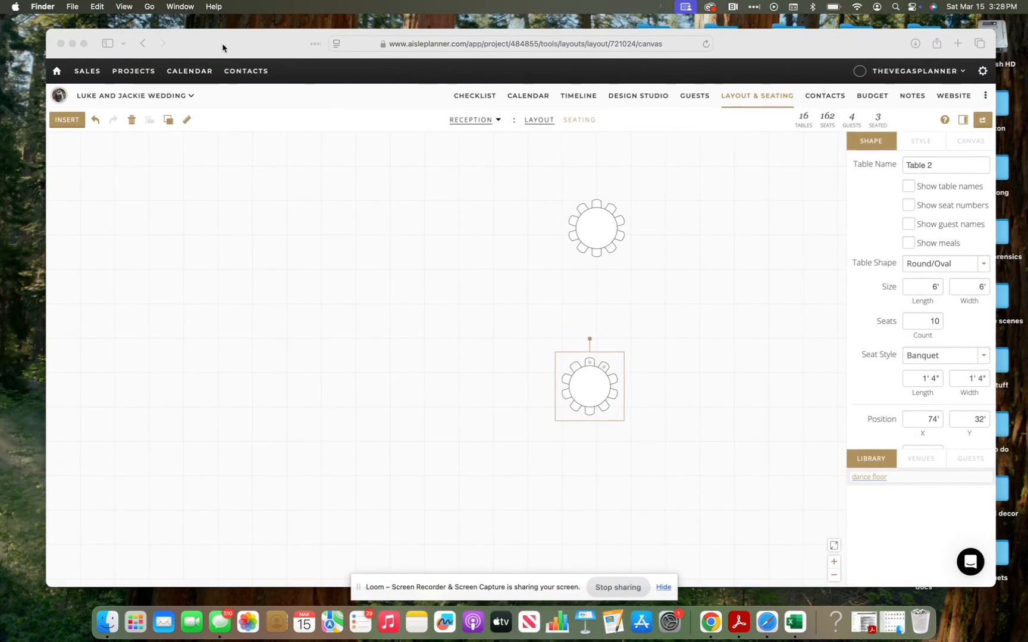
Step: Bring the Loom video library window forward, then return to the browser
{"action": "left_click_drag", "start_coordinate": [223, 44], "coordinate": [448, 41]}
{"action": "left_click", "coordinate": [196, 59]}
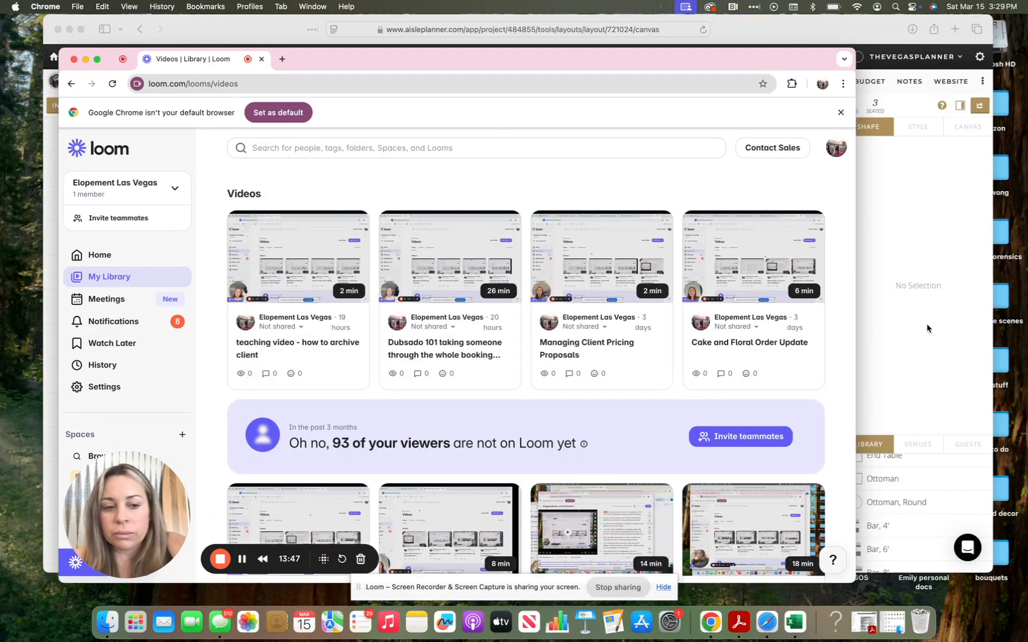
{"action": "left_click", "coordinate": [927, 329]}
Step: Place a Cross Back chair from the Chairs library beside the lower table
{"action": "scroll", "coordinate": [918, 489], "scroll_direction": "up", "scroll_amount": 10}
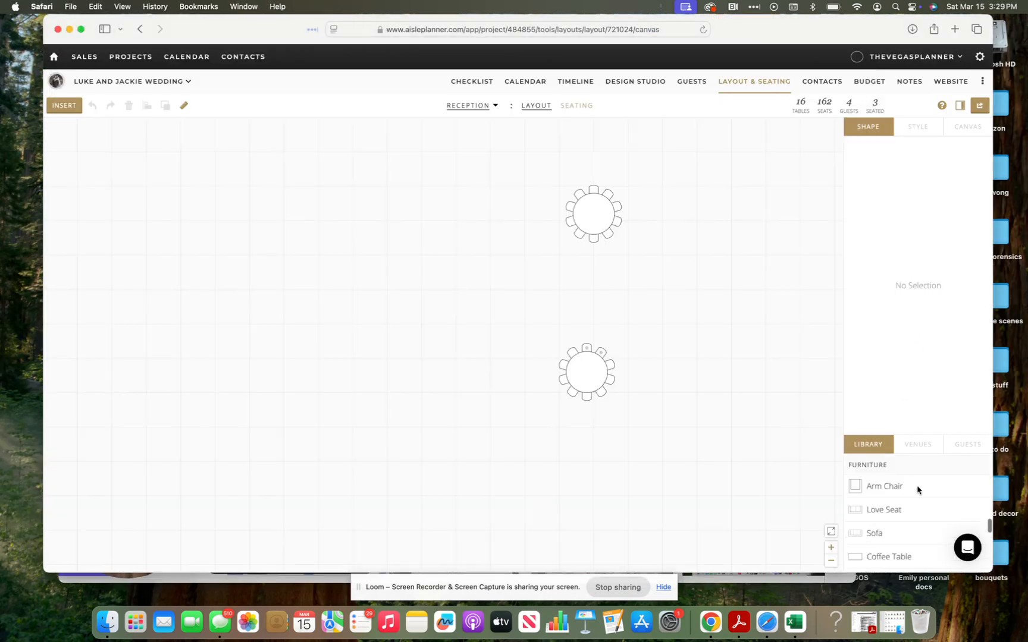
{"action": "scroll", "coordinate": [917, 490], "scroll_direction": "down", "scroll_amount": 5}
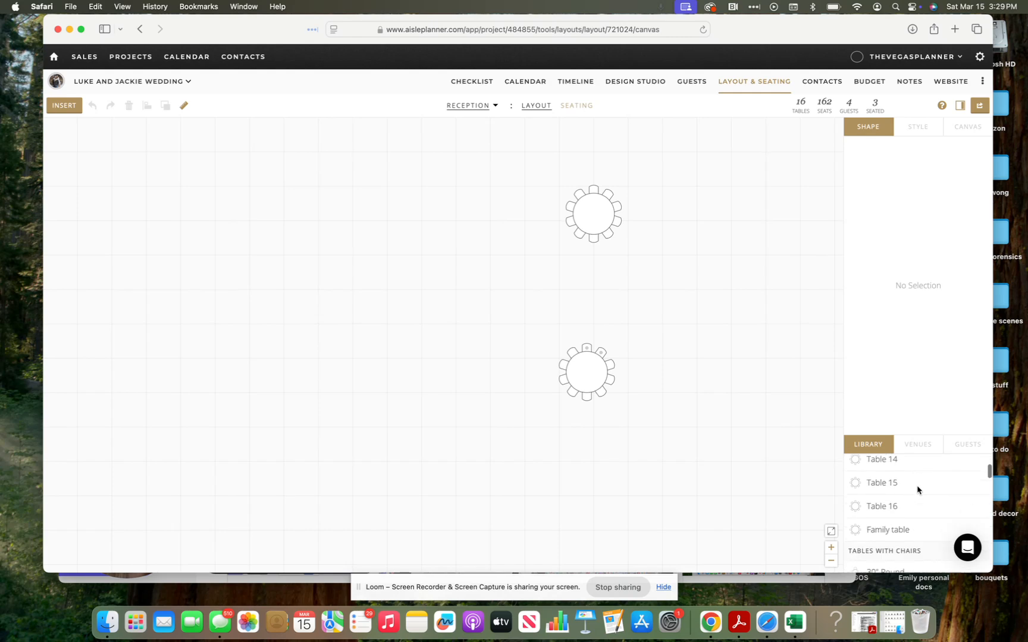
{"action": "scroll", "coordinate": [917, 490], "scroll_direction": "down", "scroll_amount": 5}
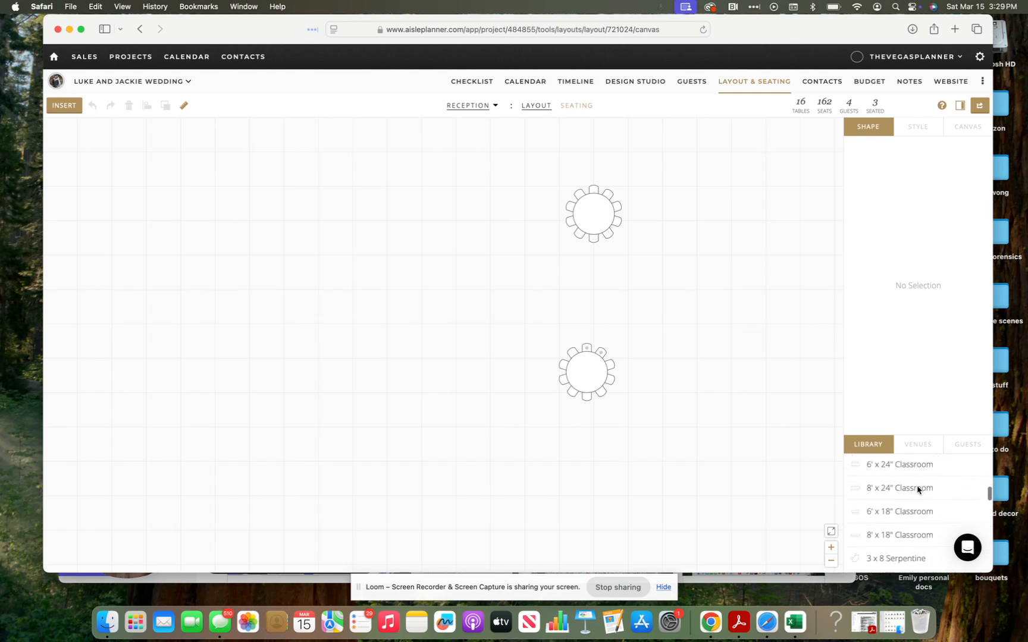
{"action": "scroll", "coordinate": [918, 490], "scroll_direction": "down", "scroll_amount": 5}
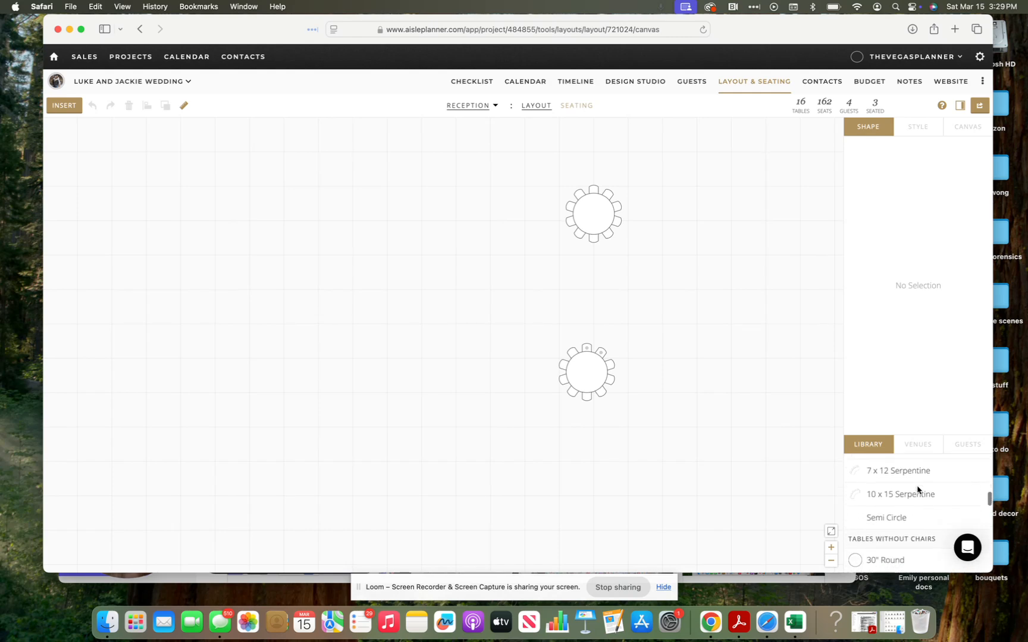
{"action": "scroll", "coordinate": [918, 490], "scroll_direction": "down", "scroll_amount": 3}
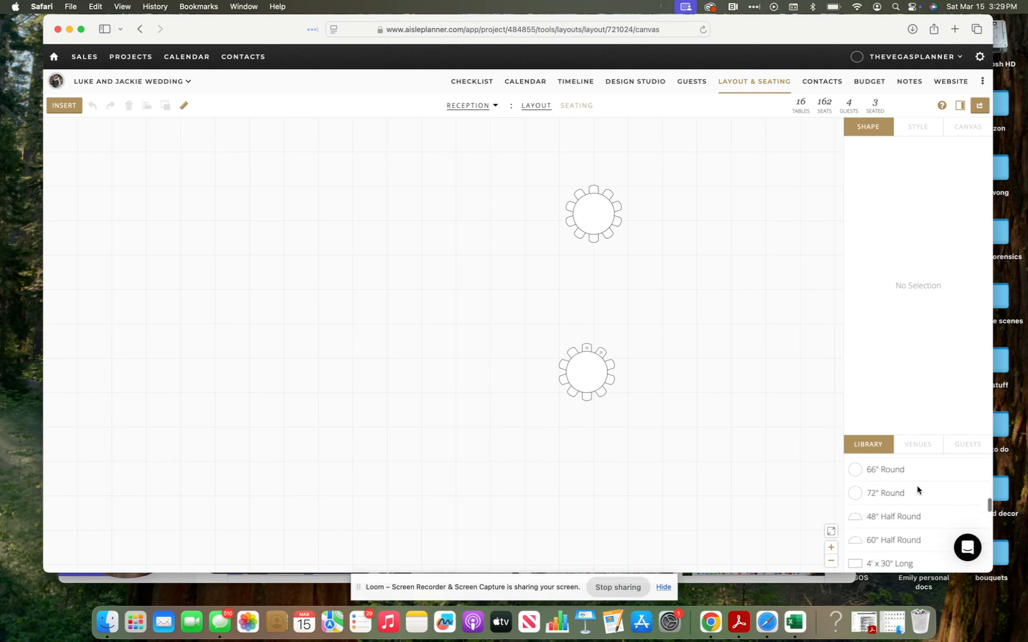
{"action": "scroll", "coordinate": [917, 490], "scroll_direction": "down", "scroll_amount": 5}
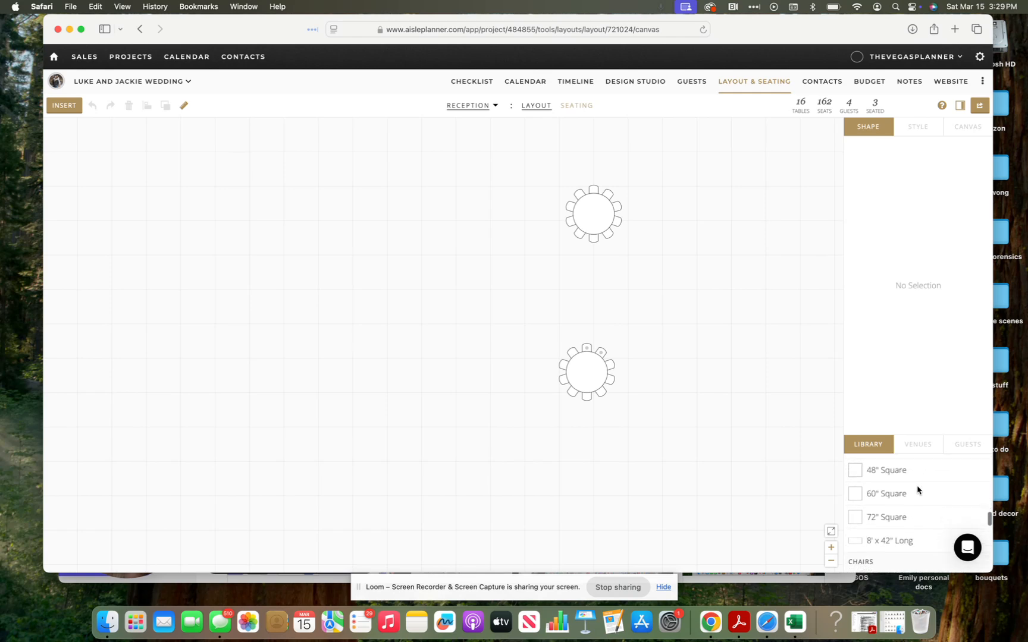
{"action": "scroll", "coordinate": [917, 491], "scroll_direction": "down", "scroll_amount": 2}
{"action": "scroll", "coordinate": [918, 490], "scroll_direction": "down", "scroll_amount": 1}
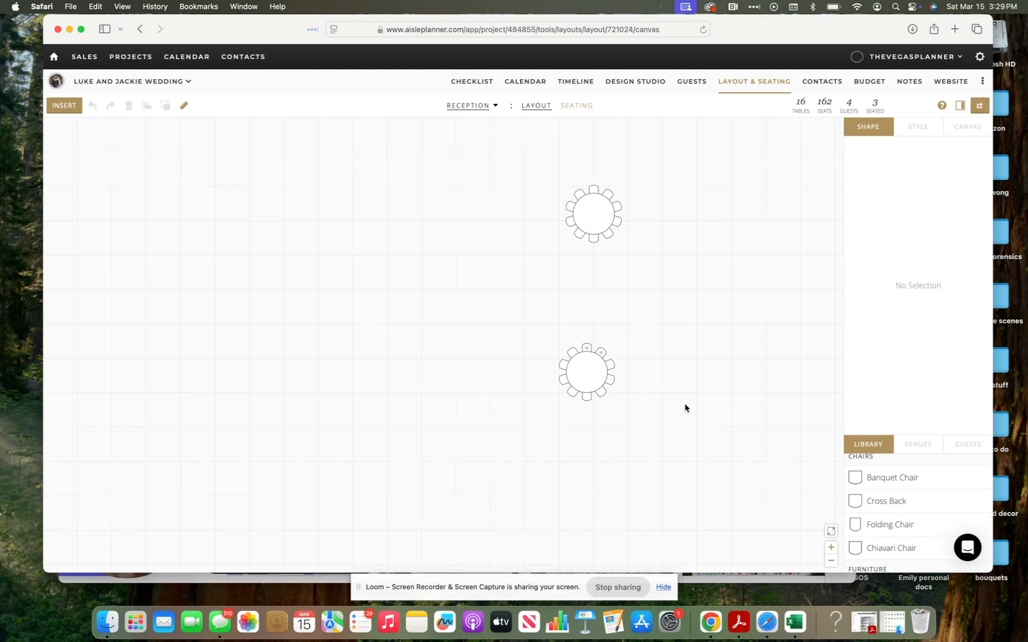
{"action": "left_click_drag", "start_coordinate": [851, 503], "coordinate": [661, 386]}
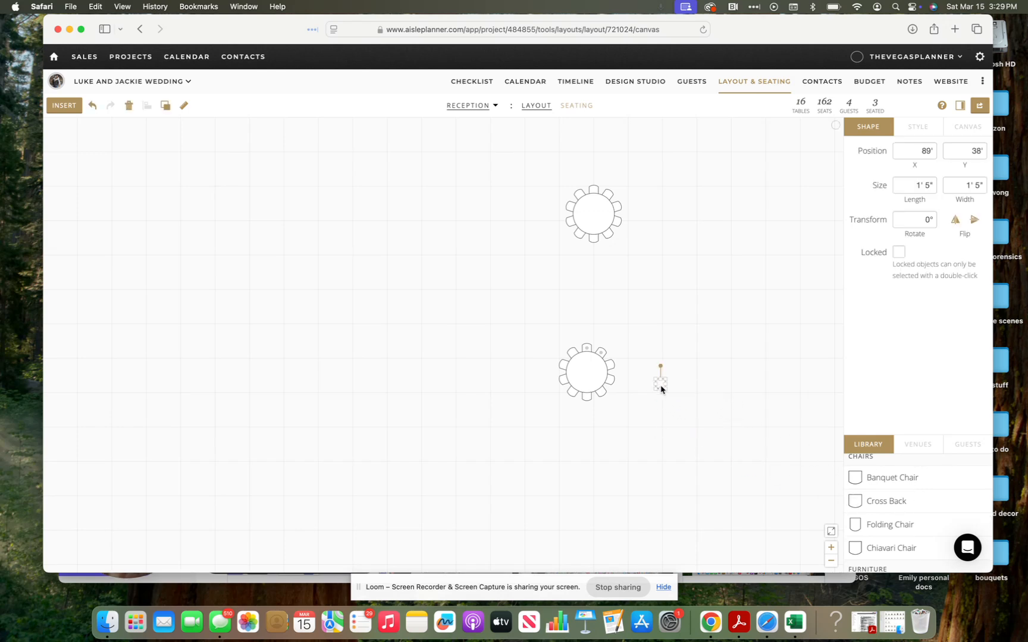
Step: Place a sofa below the lower table and flip it both ways
{"action": "scroll", "coordinate": [876, 526], "scroll_direction": "down", "scroll_amount": 4}
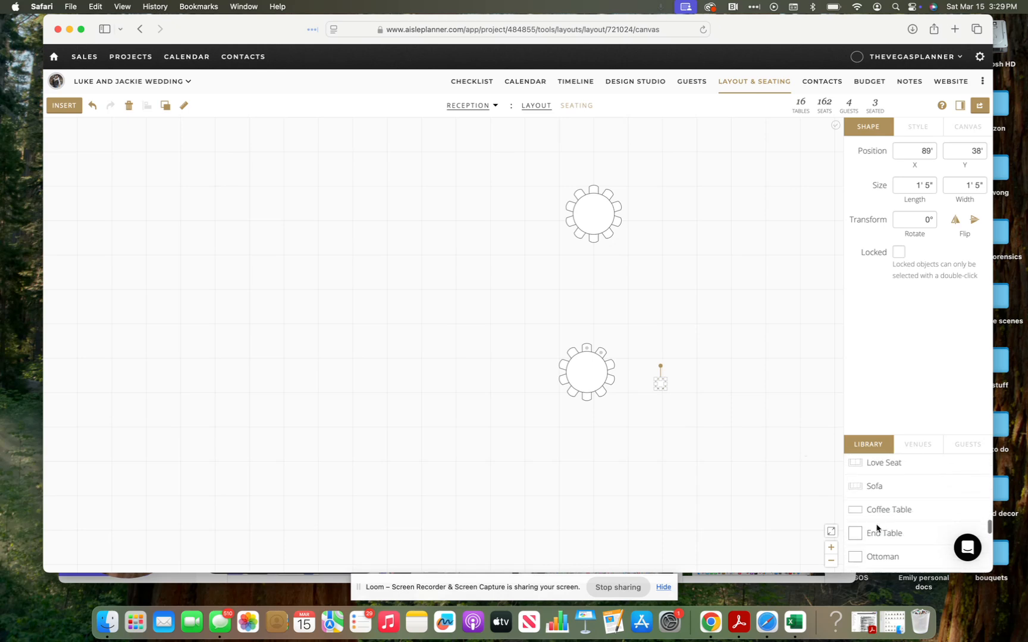
{"action": "left_click_drag", "start_coordinate": [859, 490], "coordinate": [647, 467]}
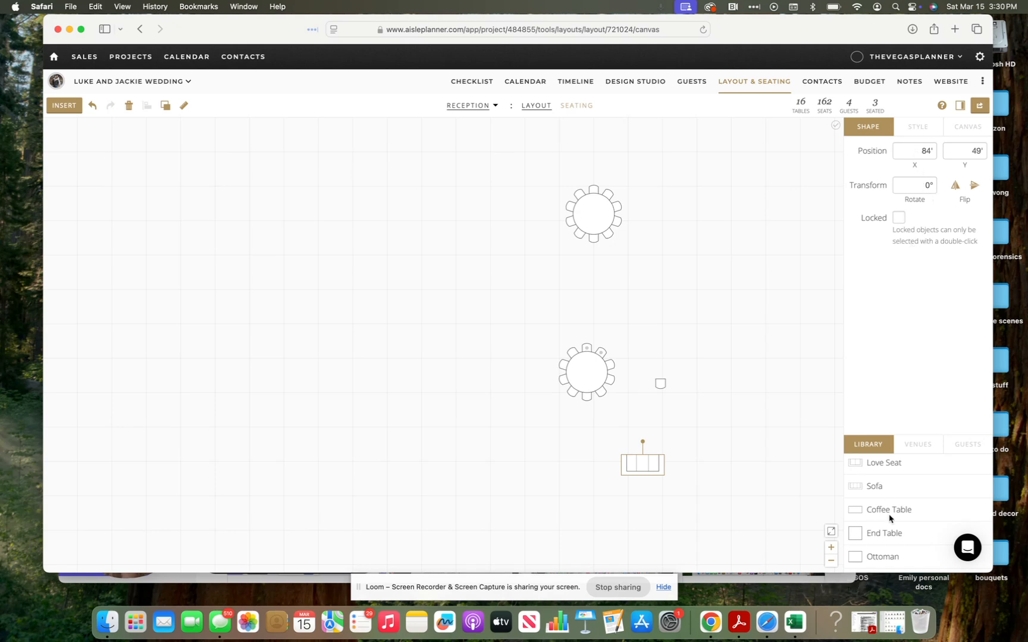
{"action": "scroll", "coordinate": [889, 519], "scroll_direction": "down", "scroll_amount": 3}
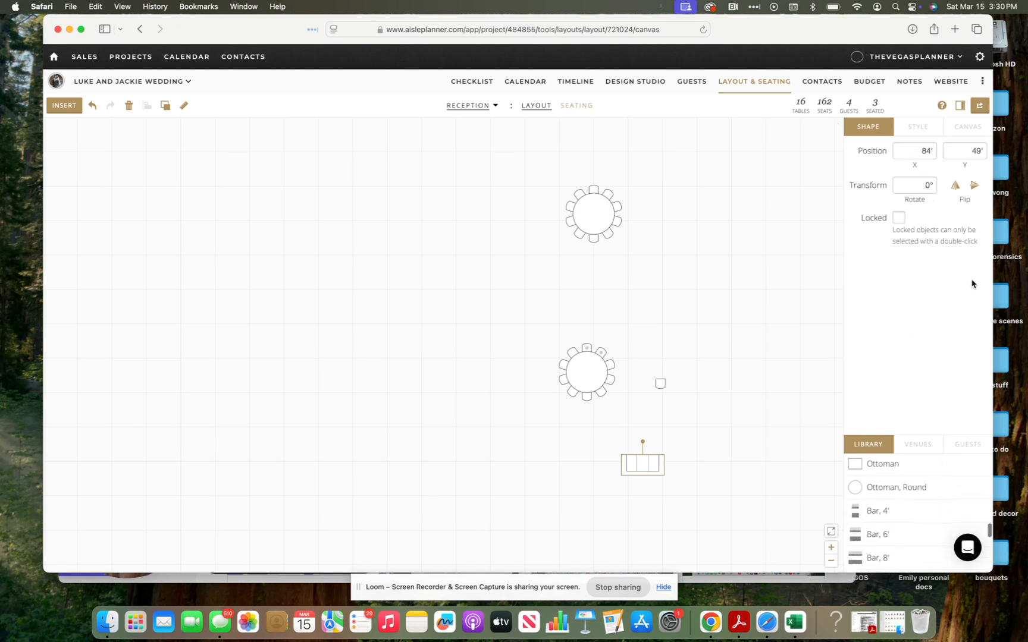
{"action": "left_click", "coordinate": [975, 186]}
{"action": "left_click", "coordinate": [954, 187]}
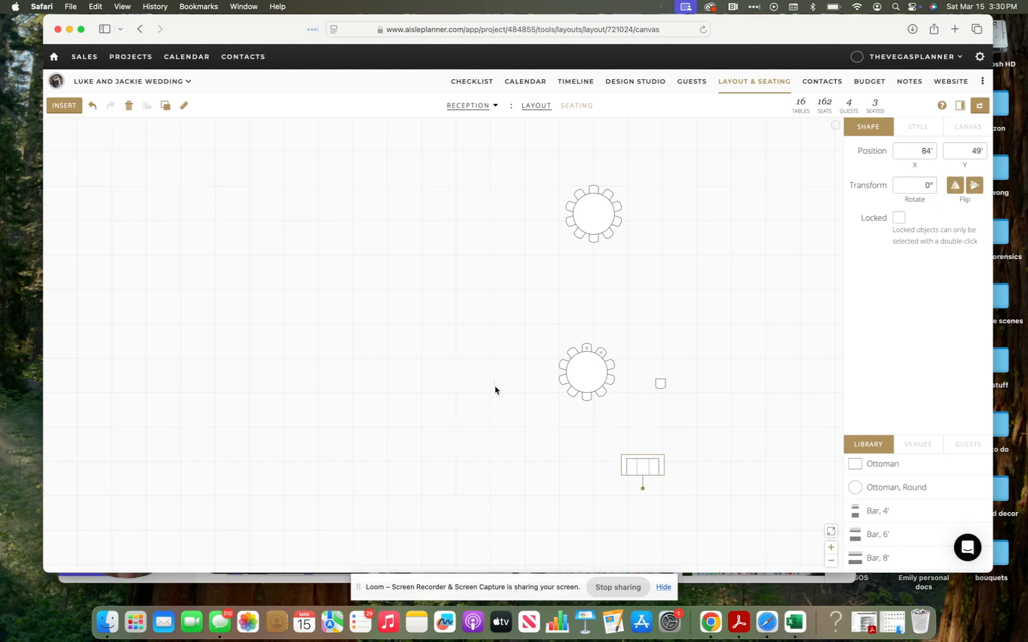
{"action": "scroll", "coordinate": [955, 525], "scroll_direction": "down", "scroll_amount": 5}
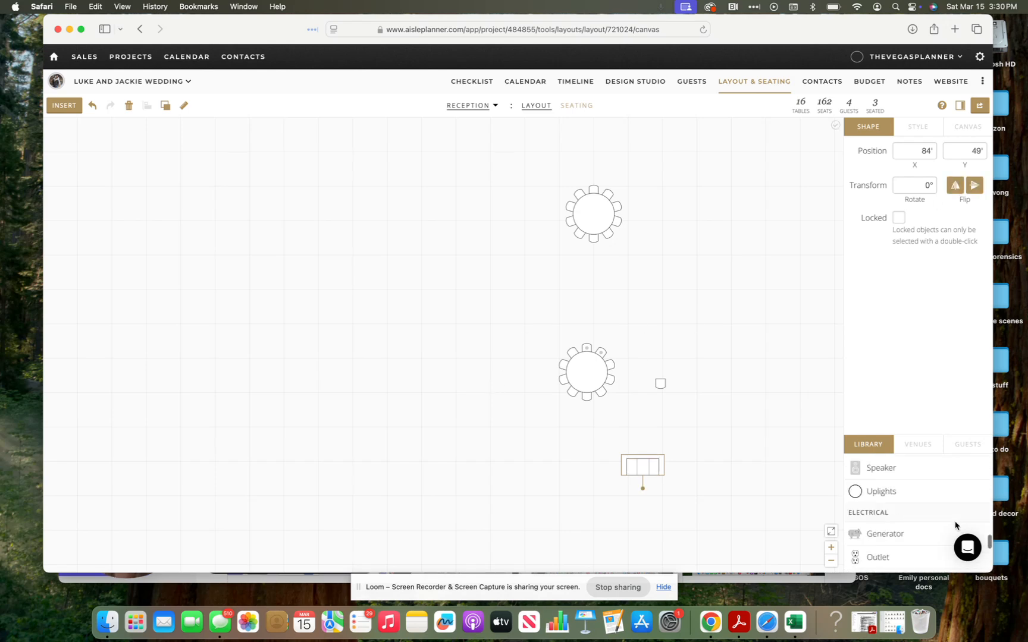
{"action": "scroll", "coordinate": [955, 526], "scroll_direction": "down", "scroll_amount": 6}
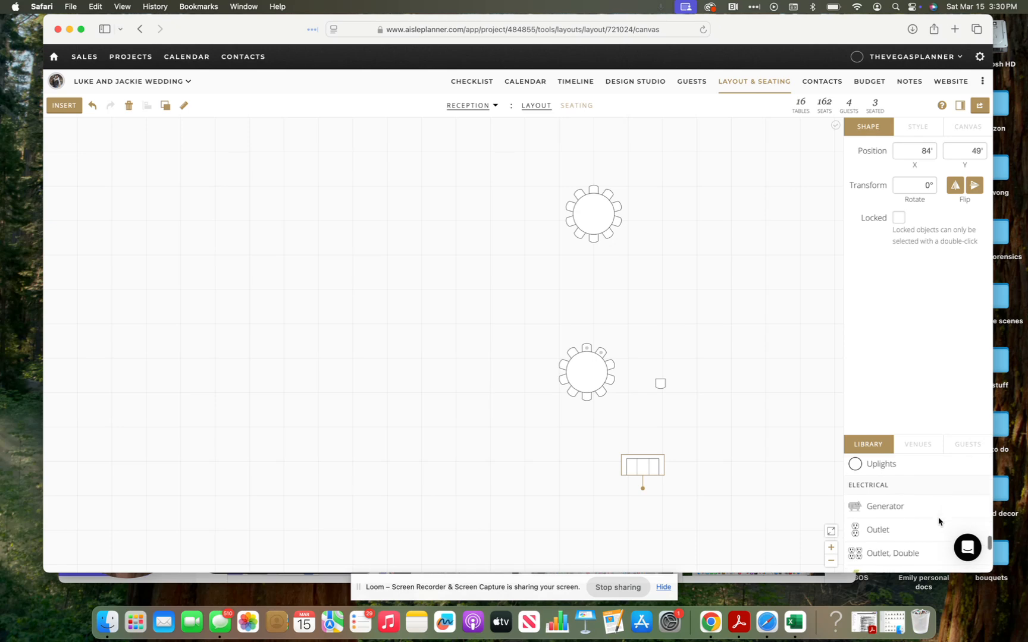
{"action": "scroll", "coordinate": [939, 521], "scroll_direction": "down", "scroll_amount": 6}
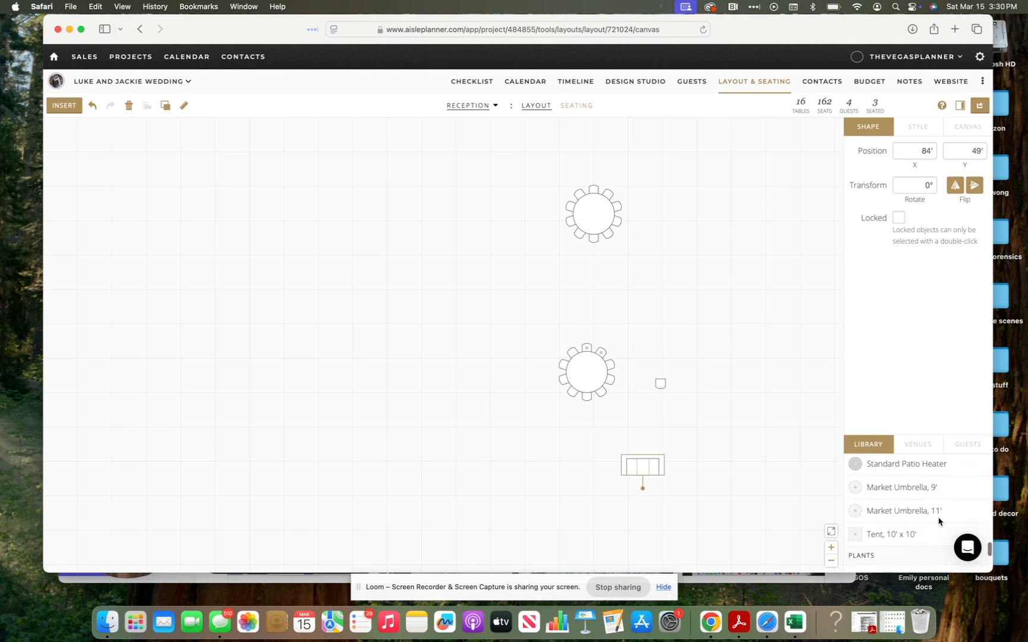
{"action": "scroll", "coordinate": [939, 522], "scroll_direction": "down", "scroll_amount": 6}
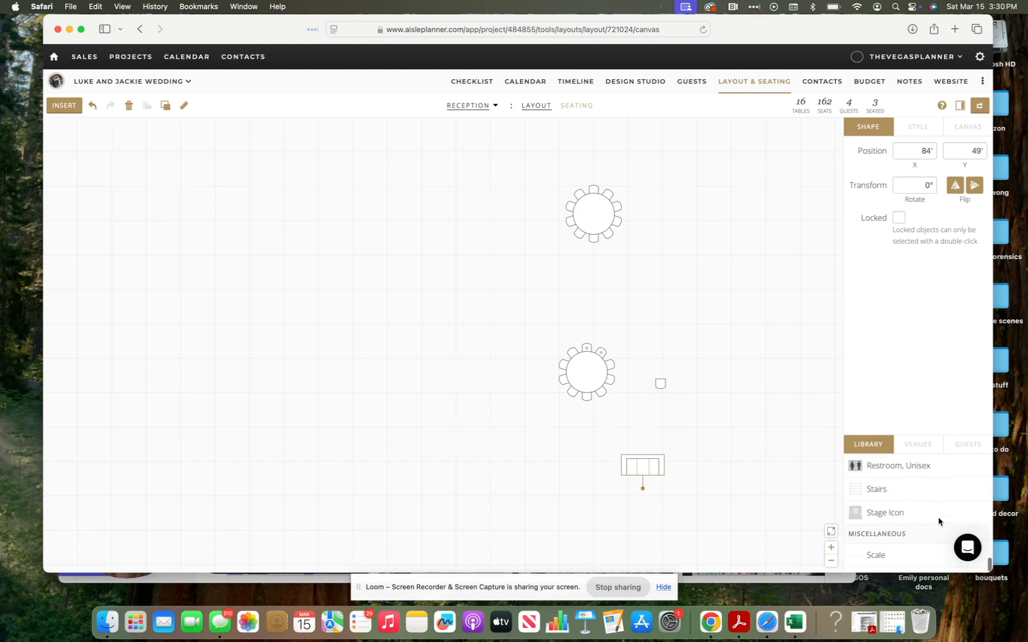
{"action": "scroll", "coordinate": [938, 522], "scroll_direction": "up", "scroll_amount": 10}
{"action": "scroll", "coordinate": [938, 522], "scroll_direction": "up", "scroll_amount": 5}
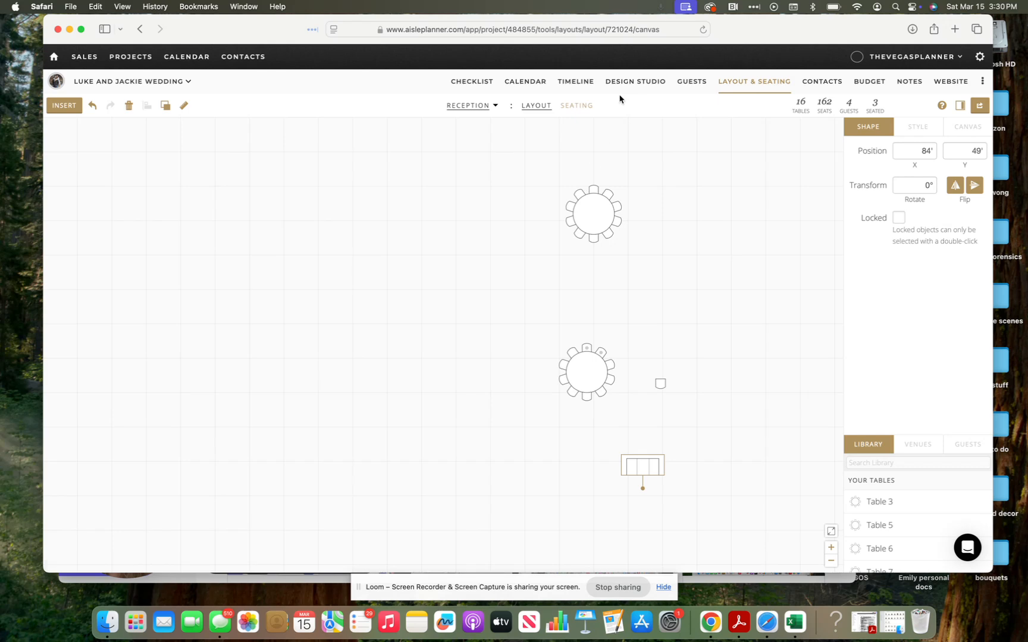
Step: Go to the wedding's Contacts page and open the Add Contact form
{"action": "left_click", "coordinate": [582, 109]}
{"action": "left_click", "coordinate": [828, 85]}
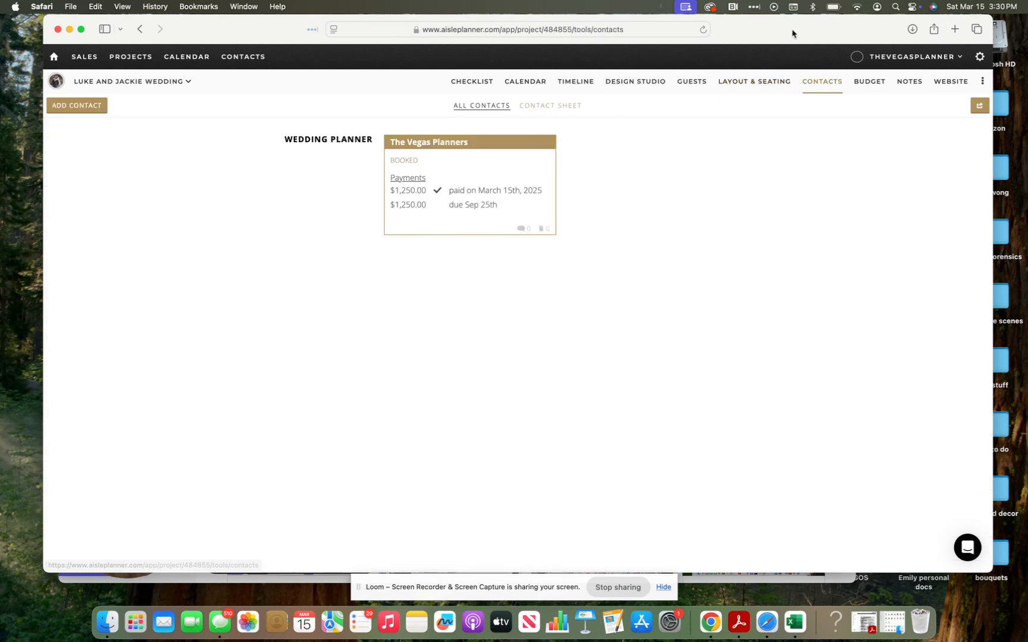
{"action": "mouse_move", "coordinate": [791, 33]}
{"action": "left_mouse_down"}
{"action": "mouse_move", "coordinate": [796, 41]}
{"action": "mouse_move", "coordinate": [773, 49]}
{"action": "mouse_move", "coordinate": [784, 53]}
{"action": "left_mouse_up"}
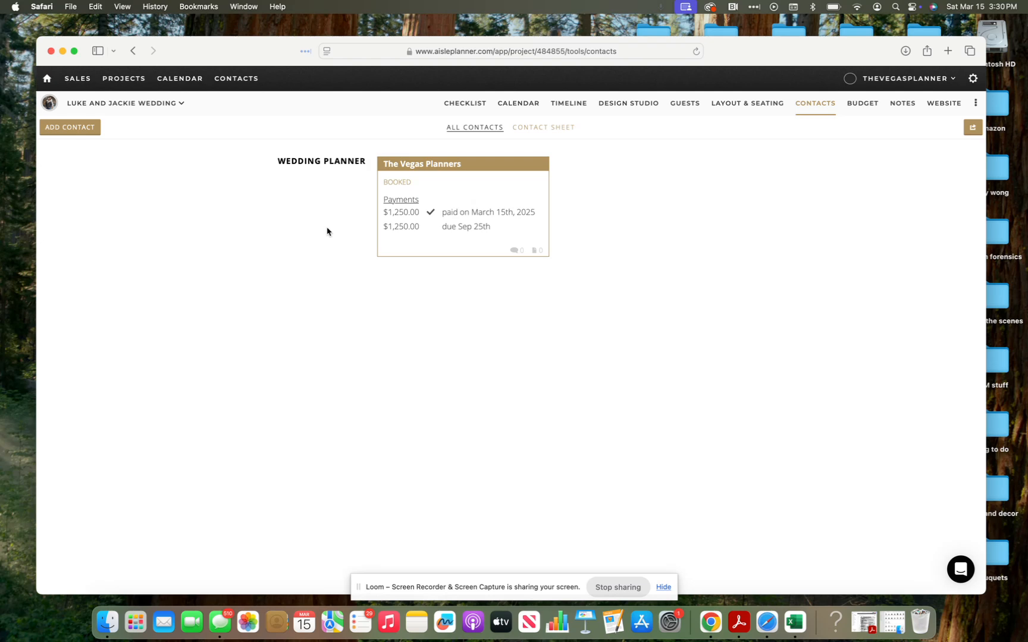
{"action": "left_click", "coordinate": [72, 128]}
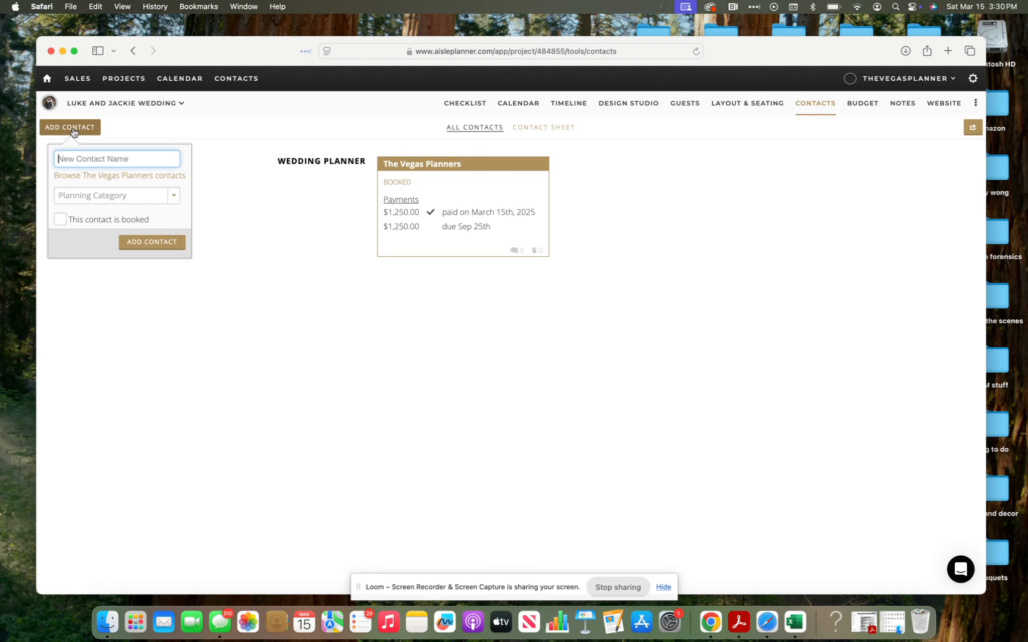
Step: Enter the photography business name, choose the Photography category, and mark the contact booked
{"action": "type", "text": "Susie "}
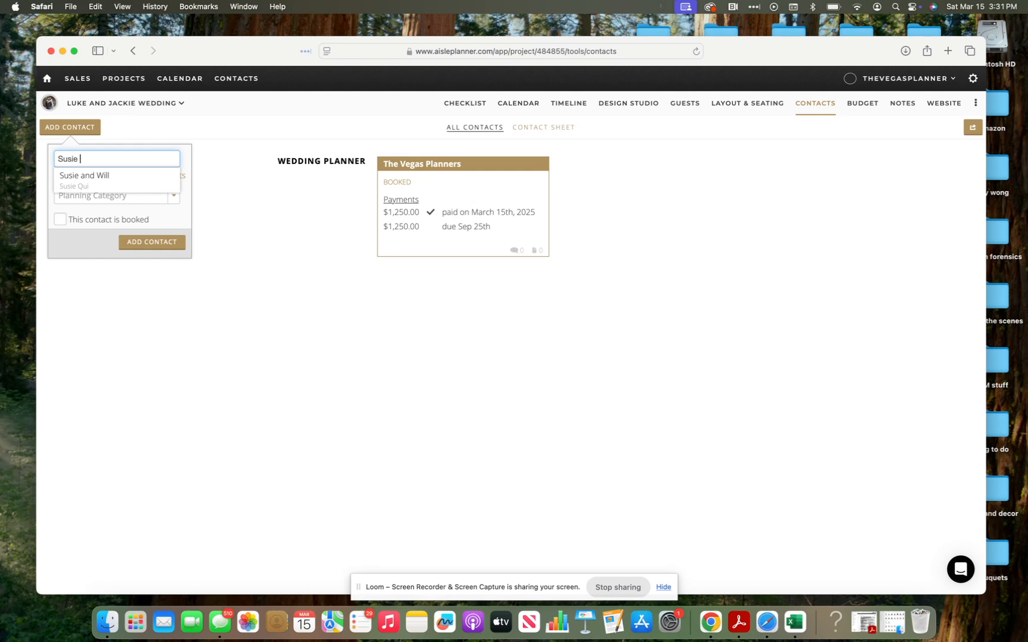
{"action": "type", "text": "and Q"}
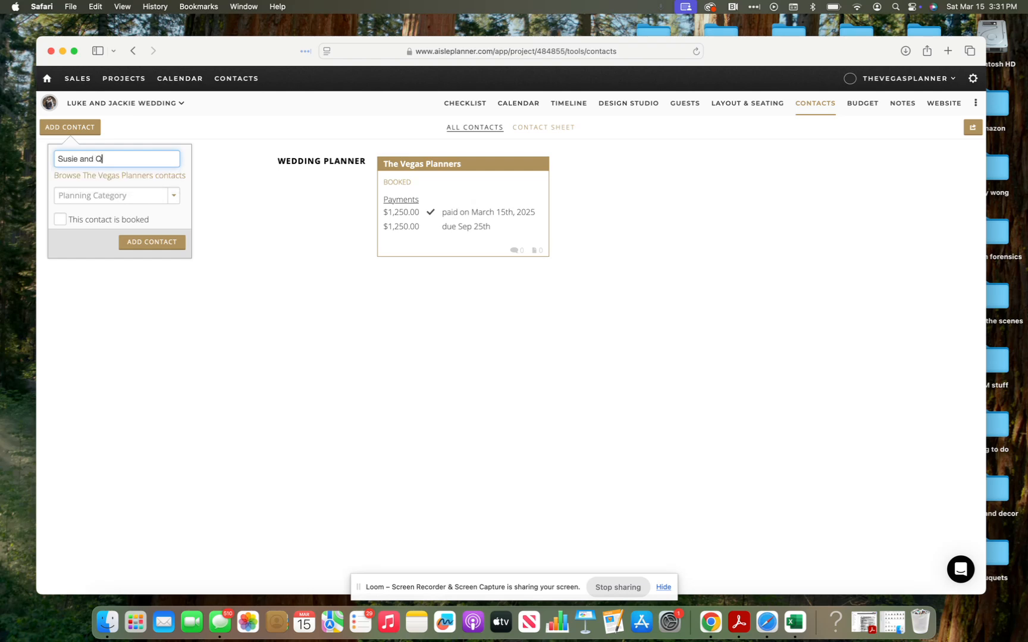
{"action": "key", "text": "BackSpace"}
{"action": "type", "text": "W"}
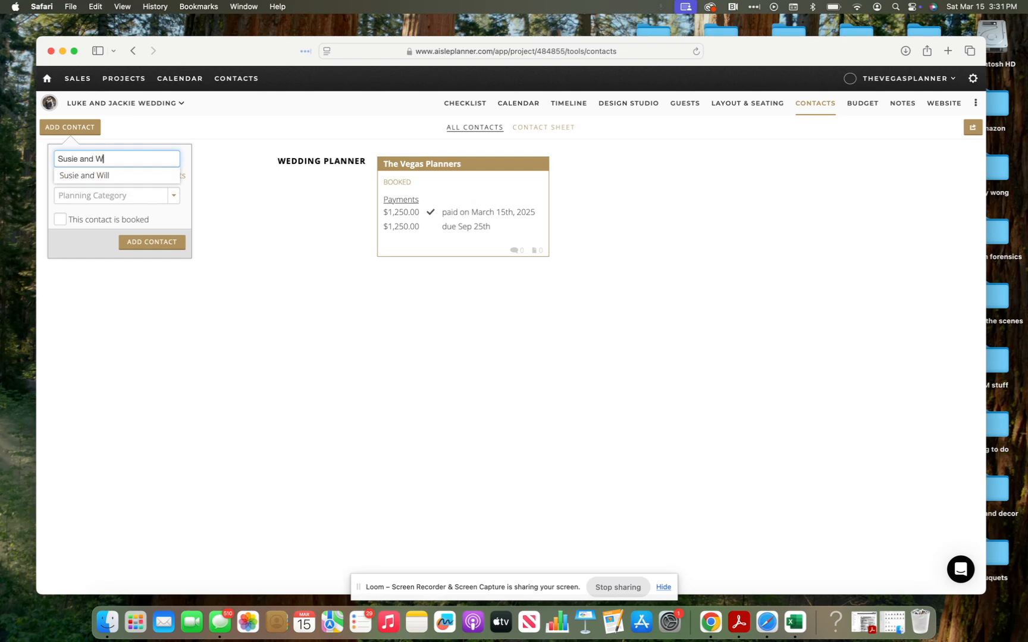
{"action": "type", "text": "ill Photography"}
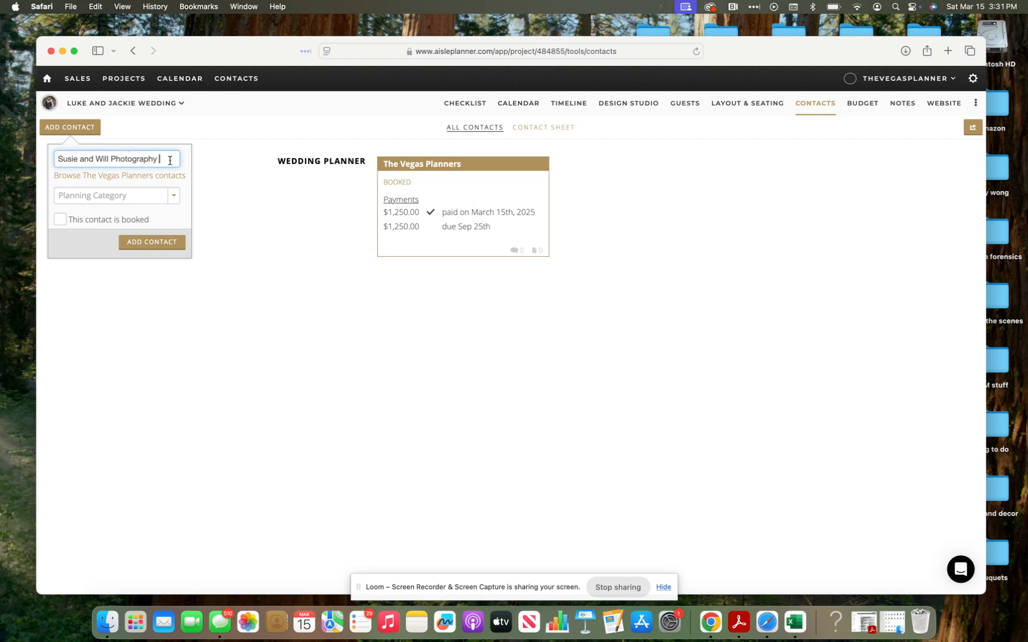
{"action": "left_click", "coordinate": [161, 197]}
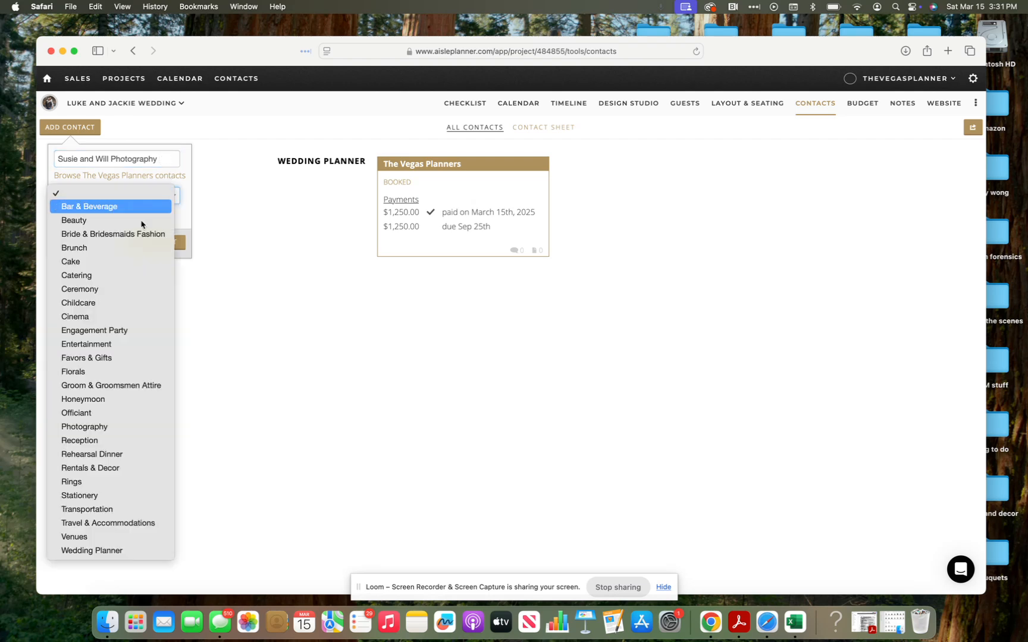
{"action": "left_click", "coordinate": [118, 427]}
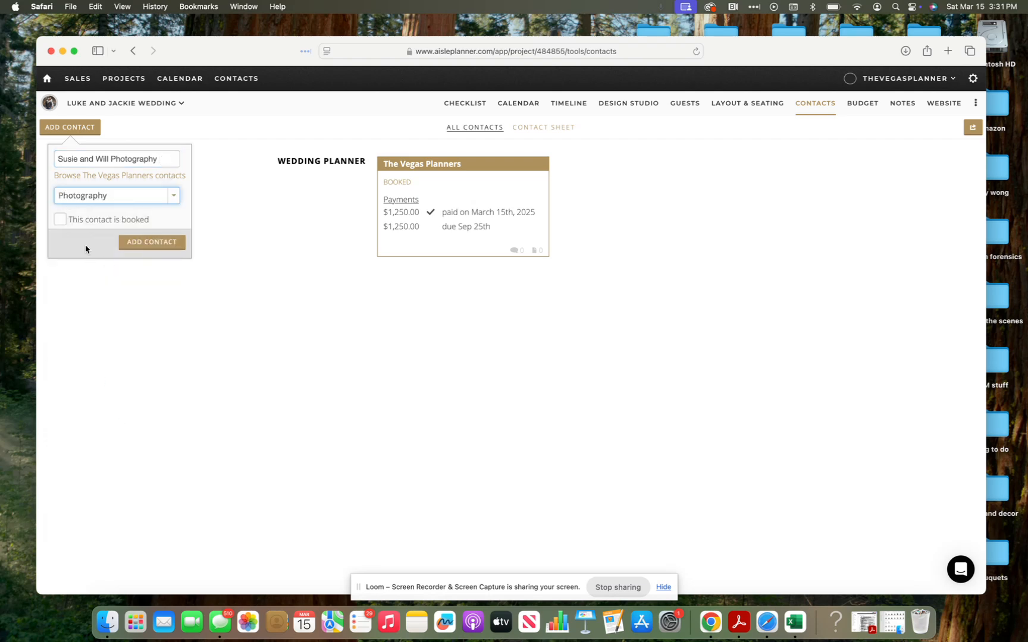
{"action": "left_click", "coordinate": [61, 221]}
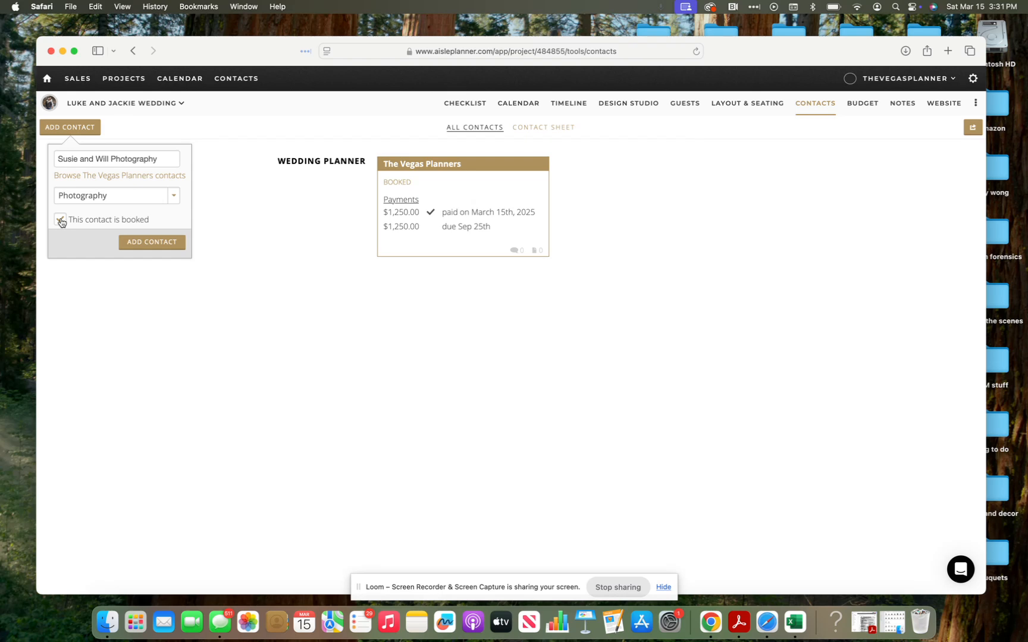
{"action": "left_click", "coordinate": [144, 252]}
{"action": "mouse_move", "coordinate": [216, 60]}
{"action": "left_mouse_down"}
{"action": "mouse_move", "coordinate": [466, 56]}
{"action": "mouse_move", "coordinate": [203, 48]}
{"action": "left_mouse_up"}
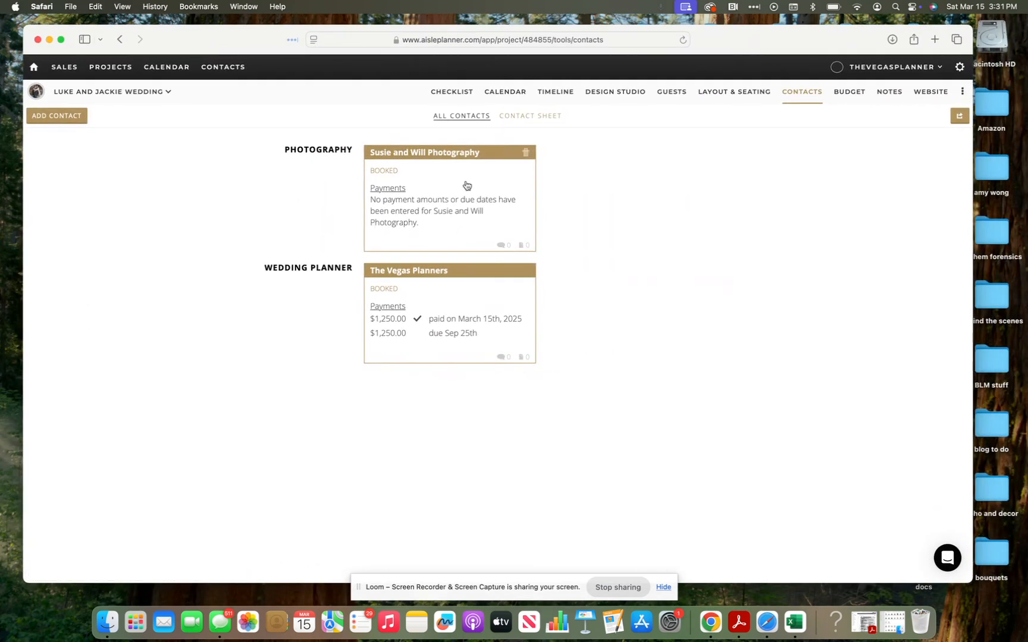
{"action": "left_click", "coordinate": [466, 185]}
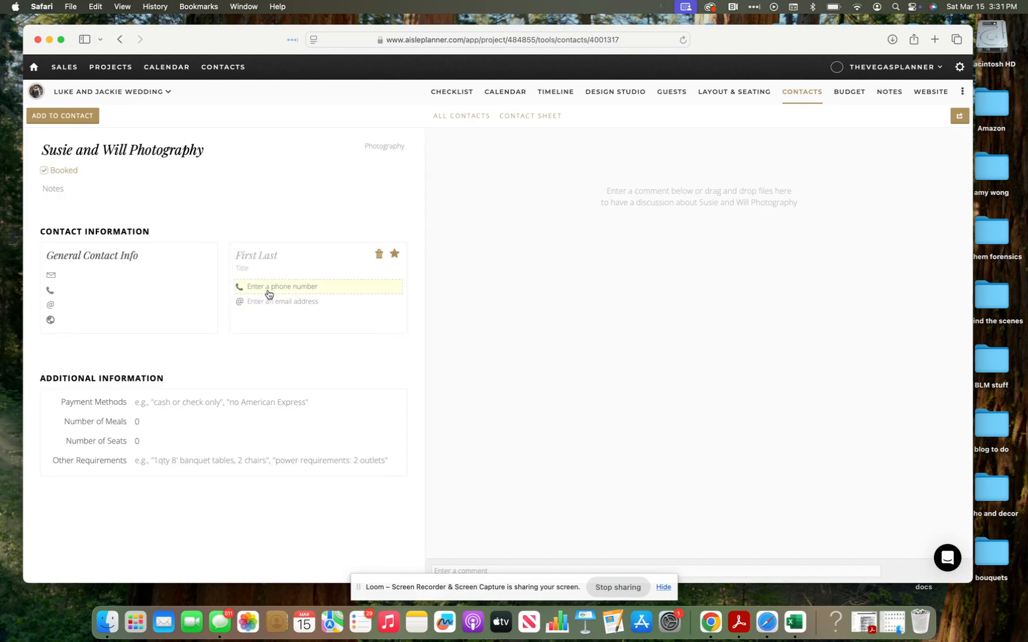
{"action": "left_click", "coordinate": [252, 260]}
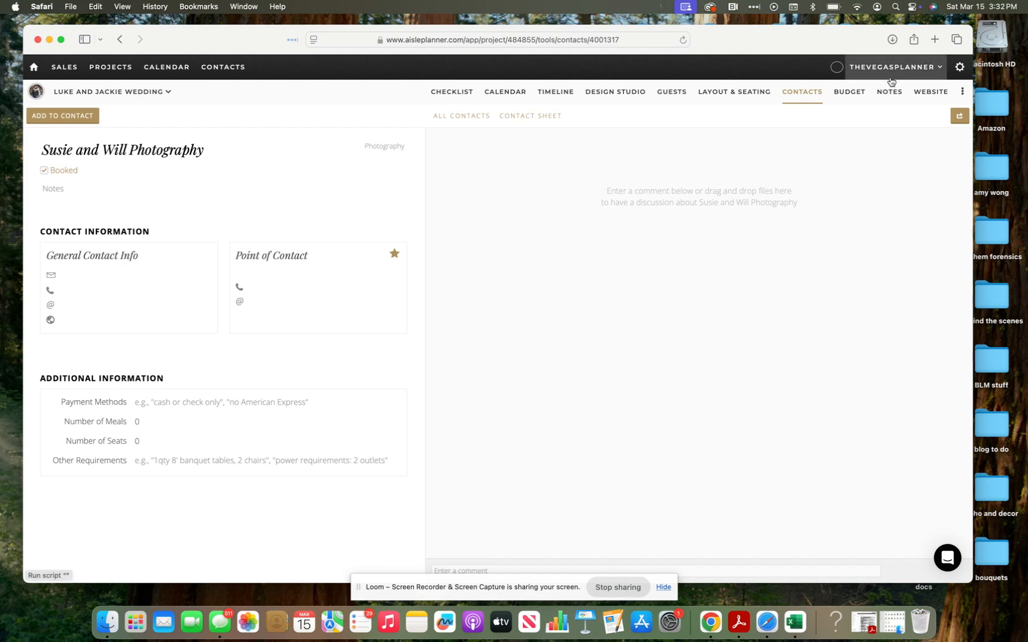
{"action": "left_click_drag", "start_coordinate": [842, 39], "coordinate": [875, 39]}
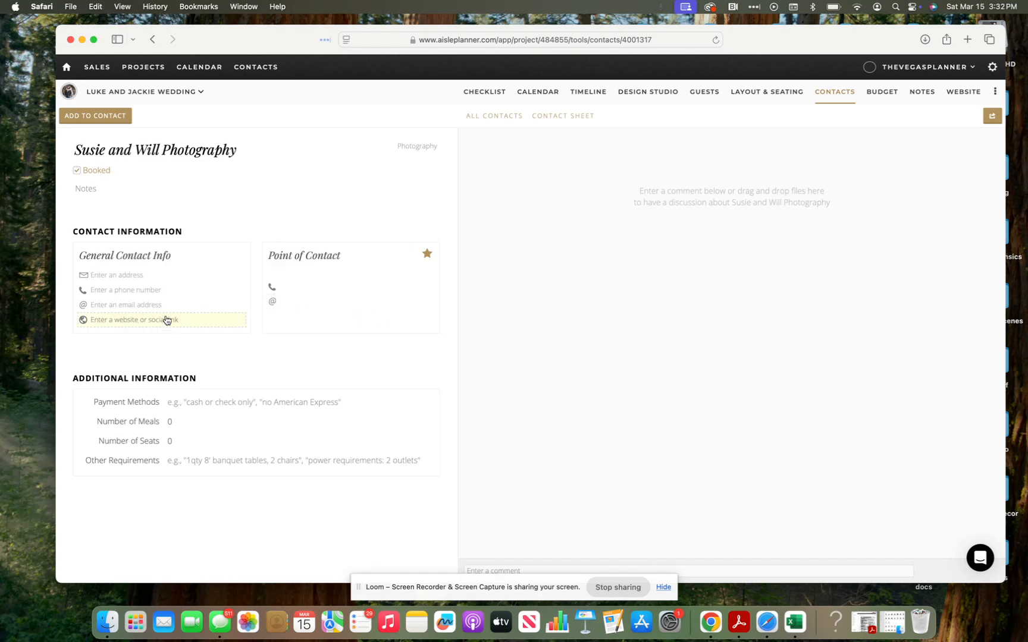
{"action": "scroll", "coordinate": [159, 388], "scroll_direction": "down", "scroll_amount": 1}
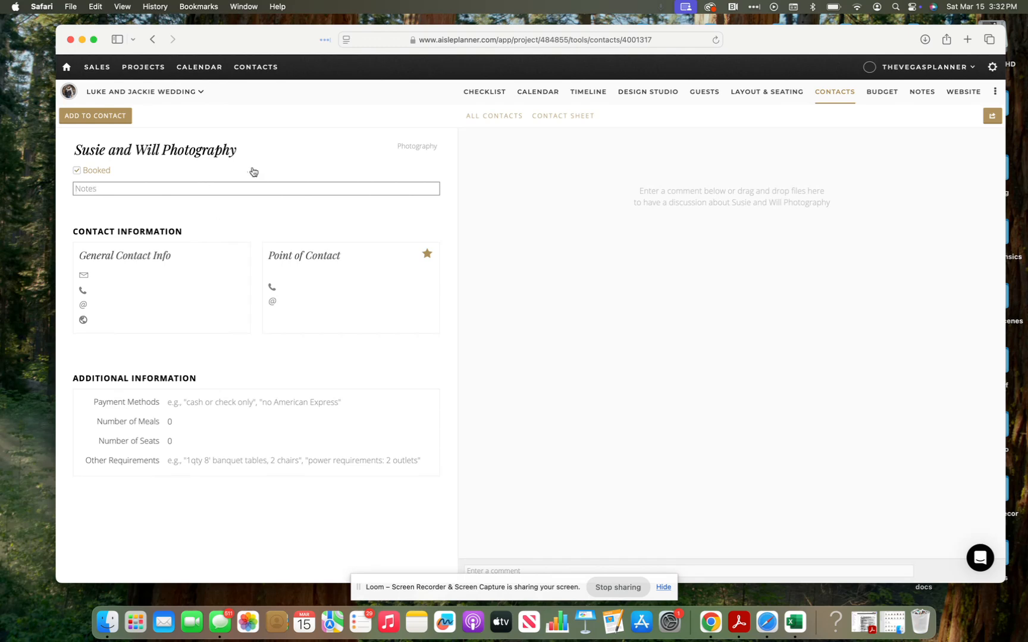
Step: Post a one-letter test comment on the photographer's contact and view the Contact Sheet
{"action": "left_click", "coordinate": [803, 571]}
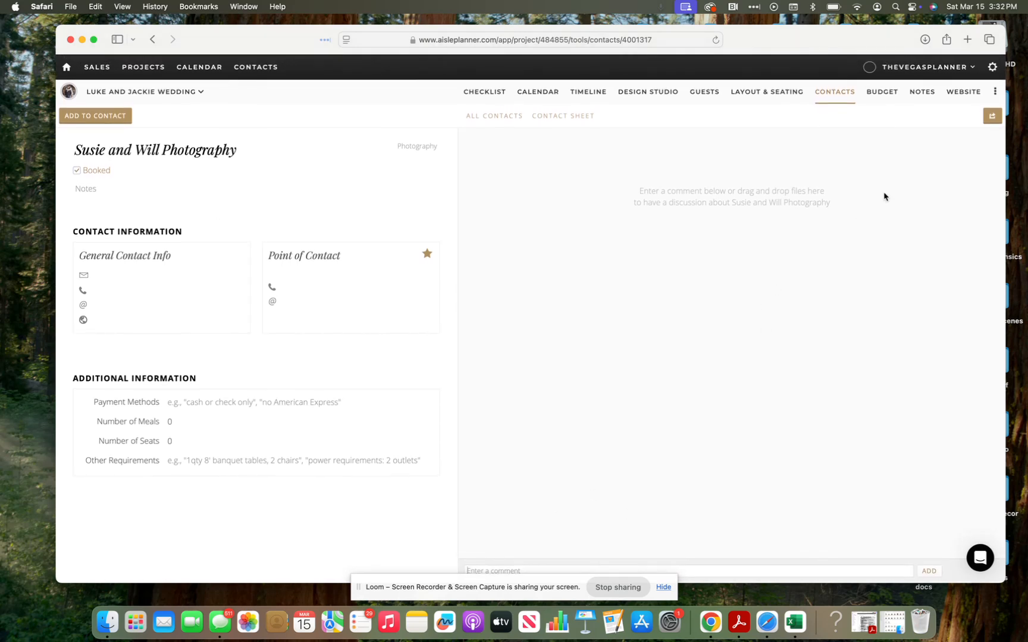
{"action": "type", "text": "I"}
{"action": "left_click", "coordinate": [928, 570]}
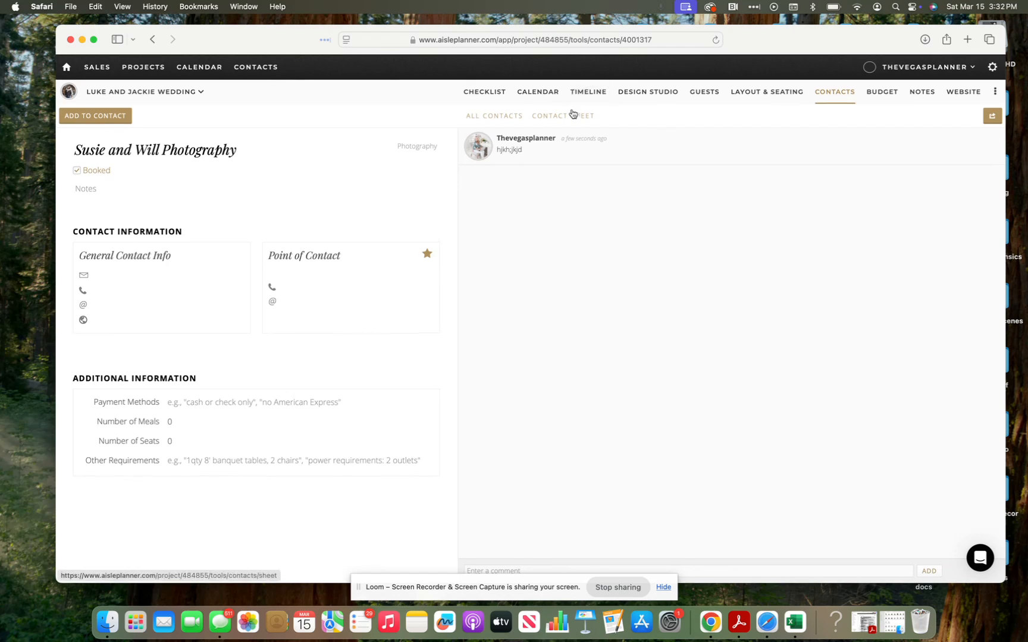
{"action": "left_click", "coordinate": [570, 116]}
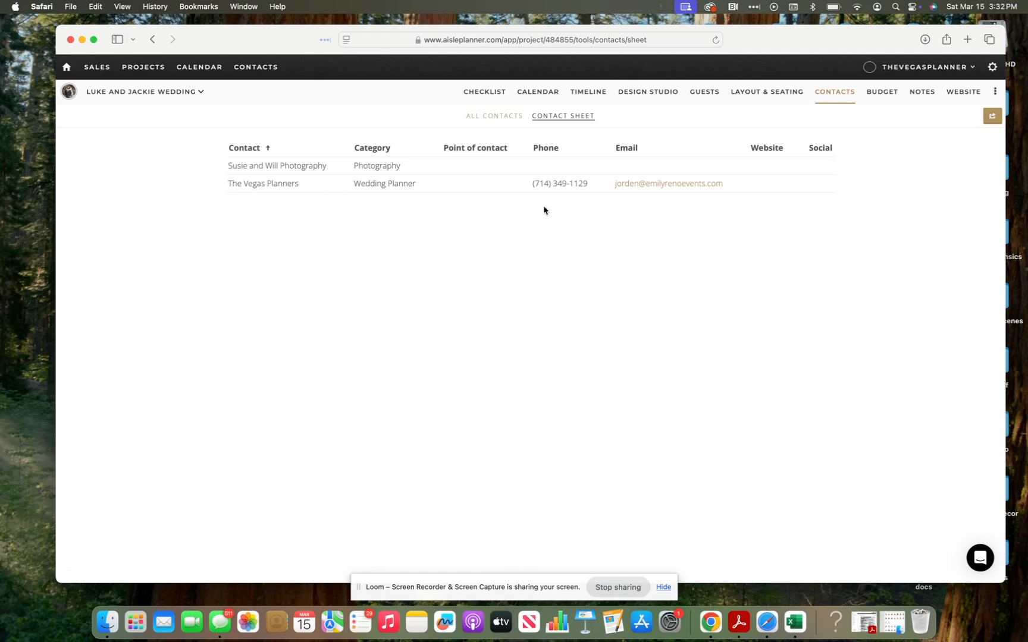
Step: Reopen the photographer's contact, try adding a Twitter link, then return to all contacts
{"action": "left_click", "coordinate": [833, 176]}
{"action": "left_click", "coordinate": [168, 320]}
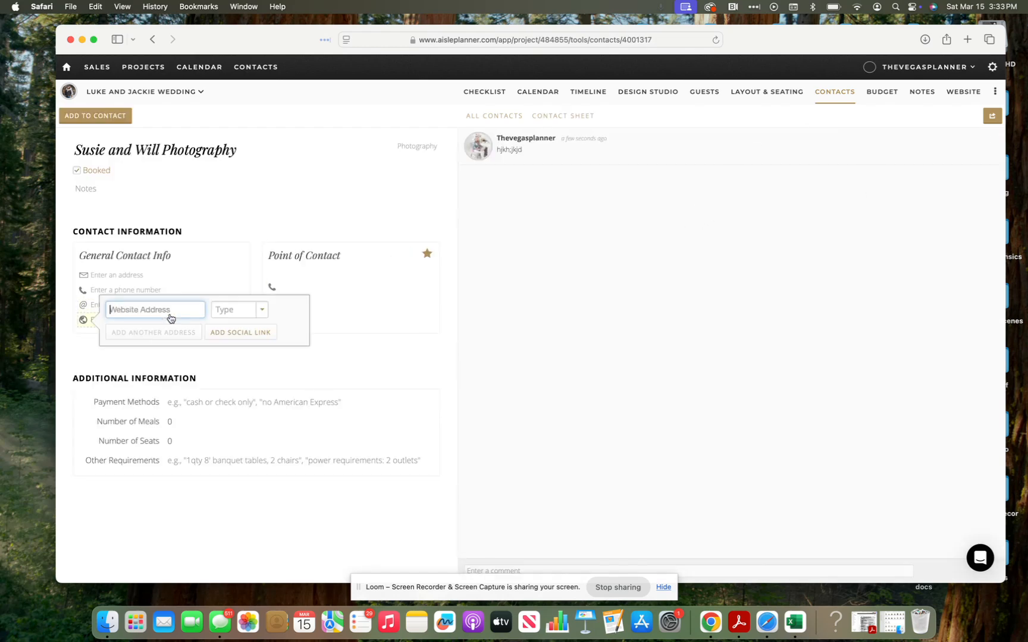
{"action": "left_click", "coordinate": [261, 334]}
{"action": "left_click", "coordinate": [233, 393]}
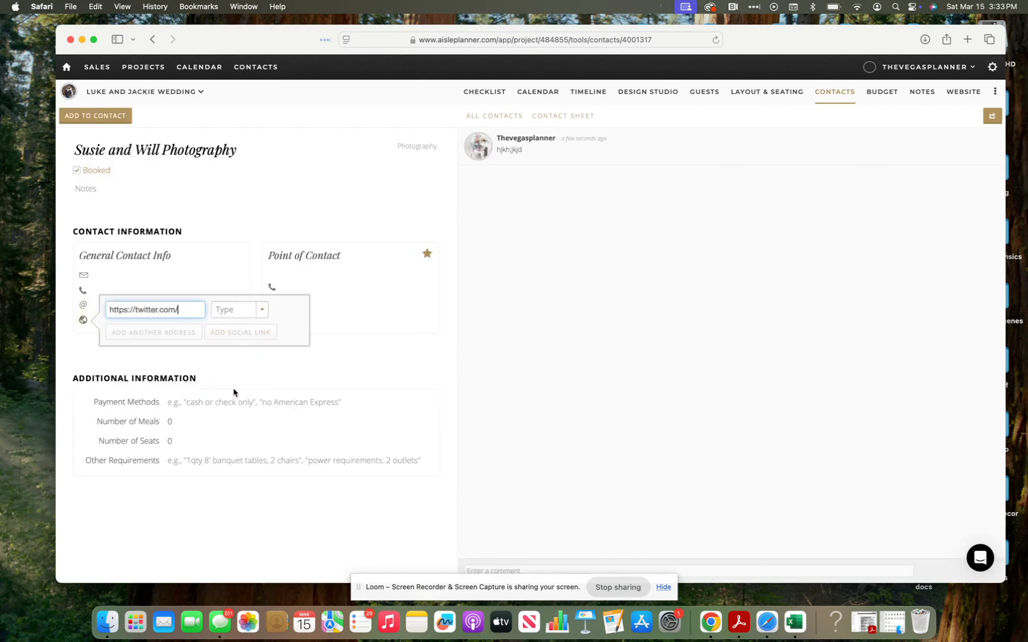
{"action": "left_click", "coordinate": [323, 201]}
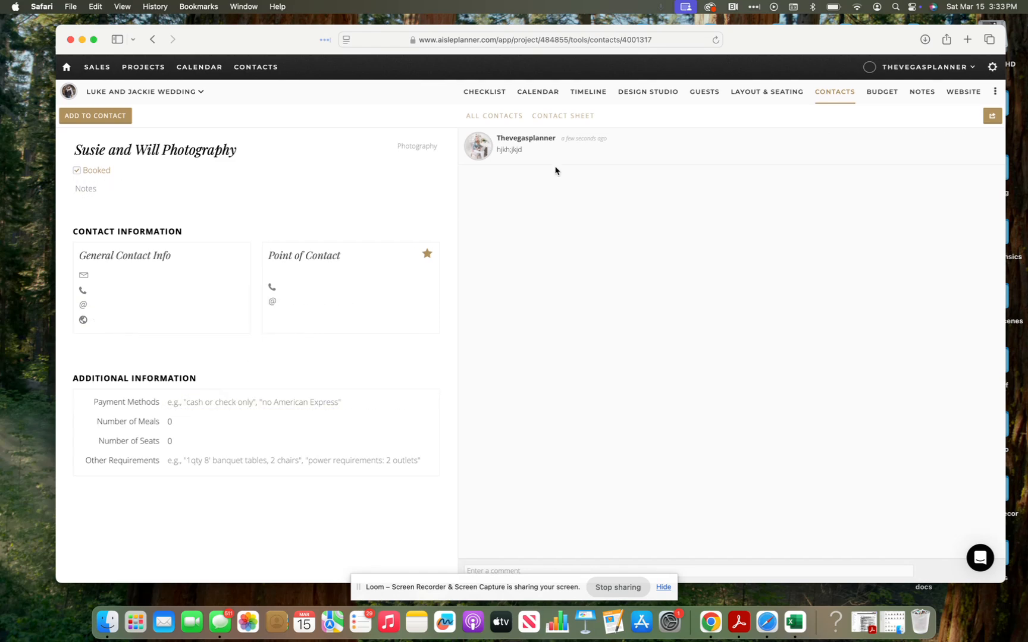
{"action": "left_click", "coordinate": [540, 116]}
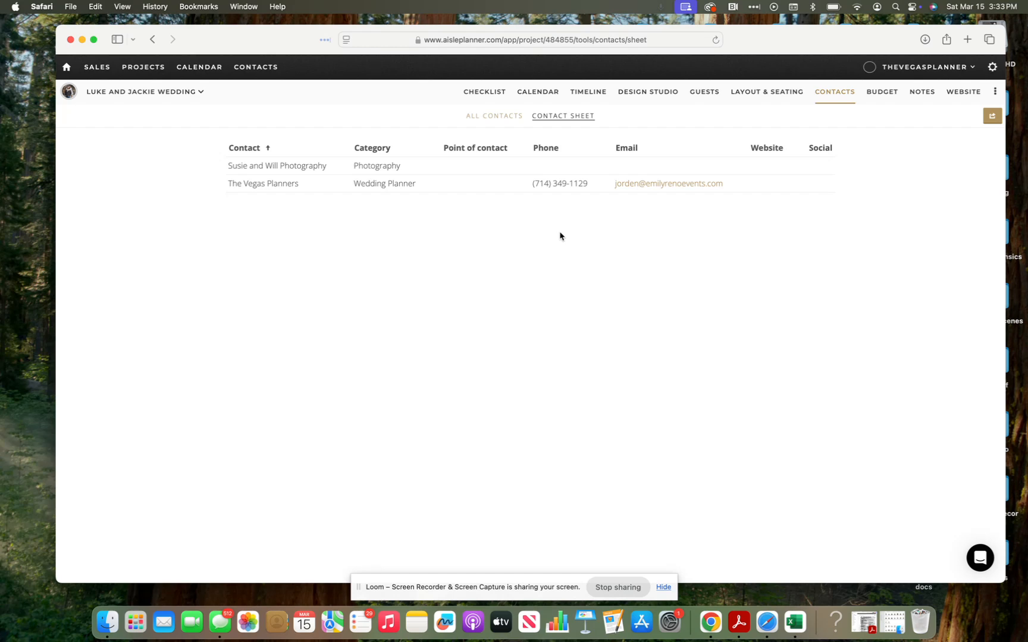
Step: Open the photography vendor's contact card, then go to the wedding's budget
{"action": "left_click", "coordinate": [485, 119]}
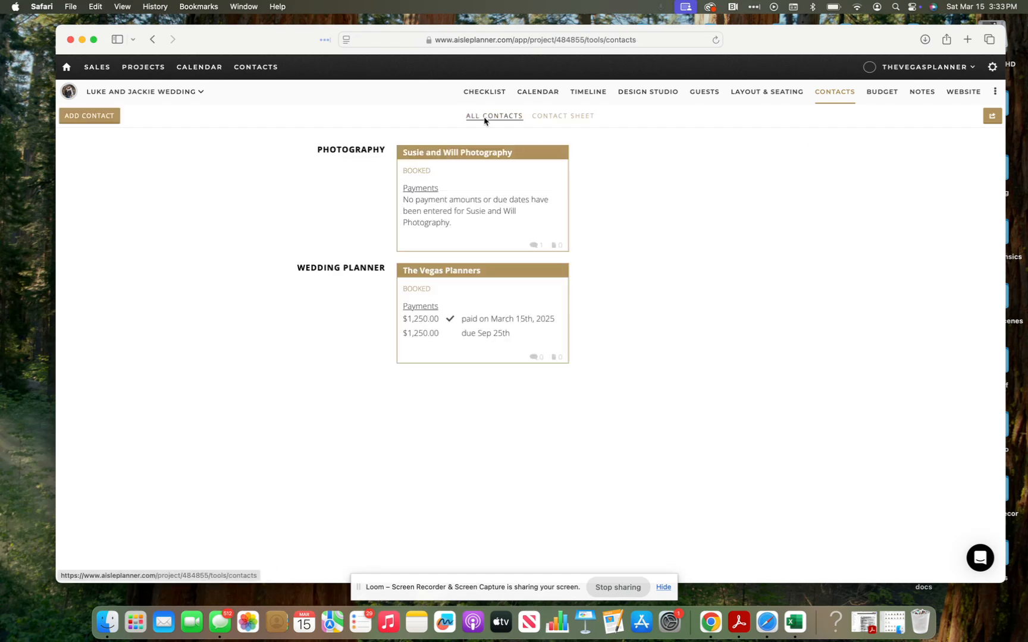
{"action": "left_click", "coordinate": [471, 229]}
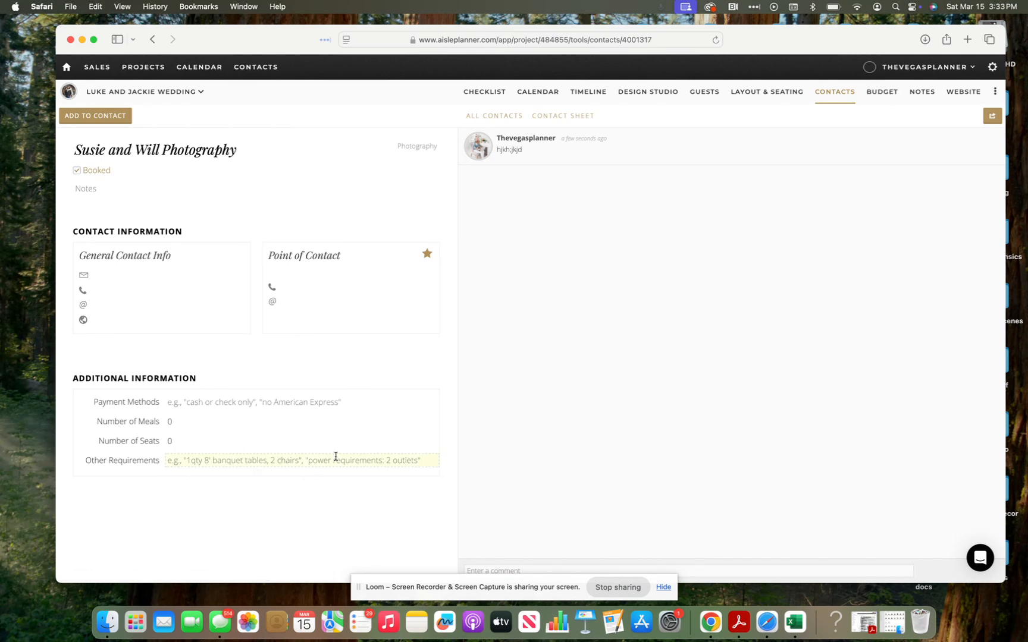
{"action": "left_click", "coordinate": [865, 103]}
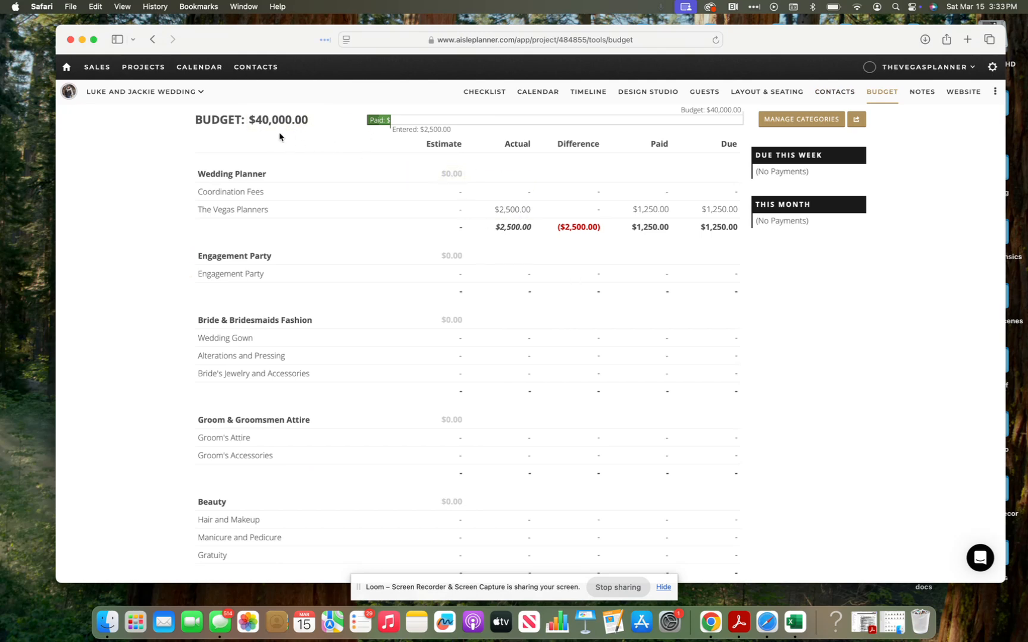
Step: Open and close the budget worksheet, then switch to the other wedding's $13,000.00 budget window
{"action": "left_click", "coordinate": [829, 117]}
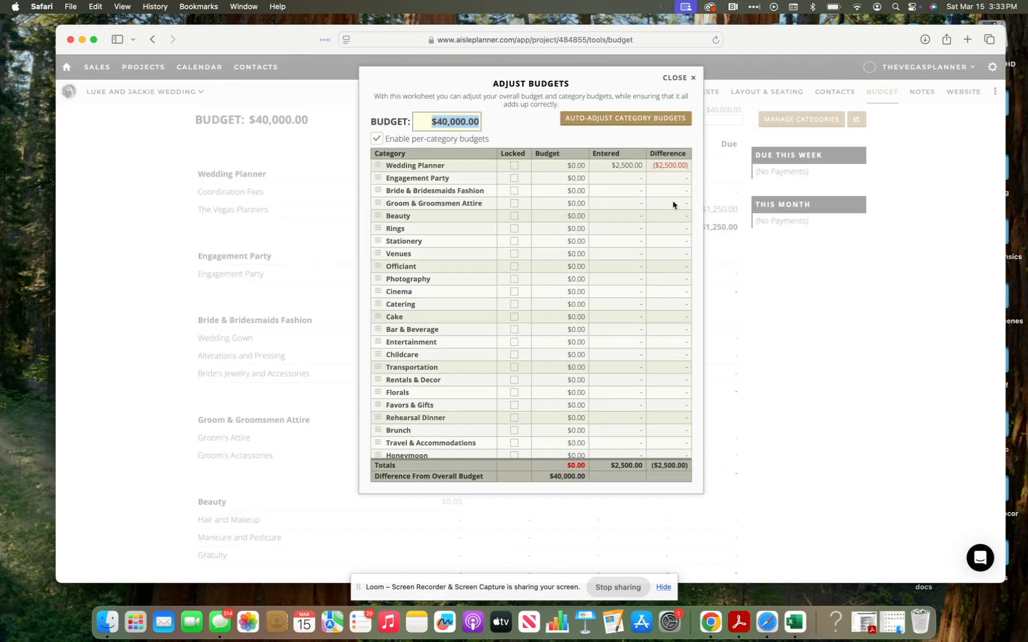
{"action": "left_click", "coordinate": [676, 77]}
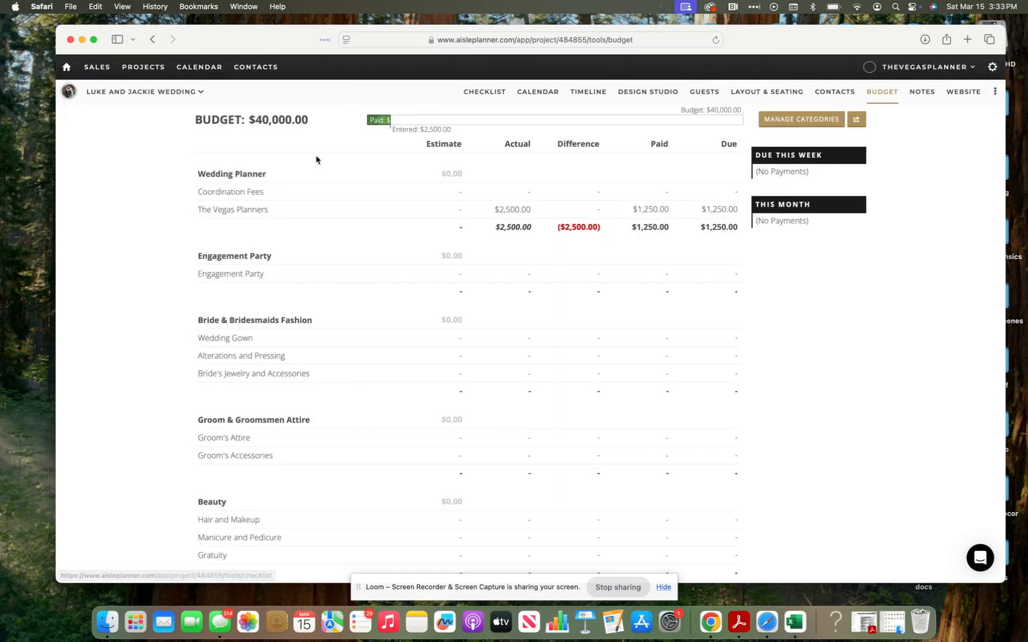
{"action": "left_click_drag", "start_coordinate": [230, 43], "coordinate": [417, 43]}
{"action": "left_click", "coordinate": [203, 471]}
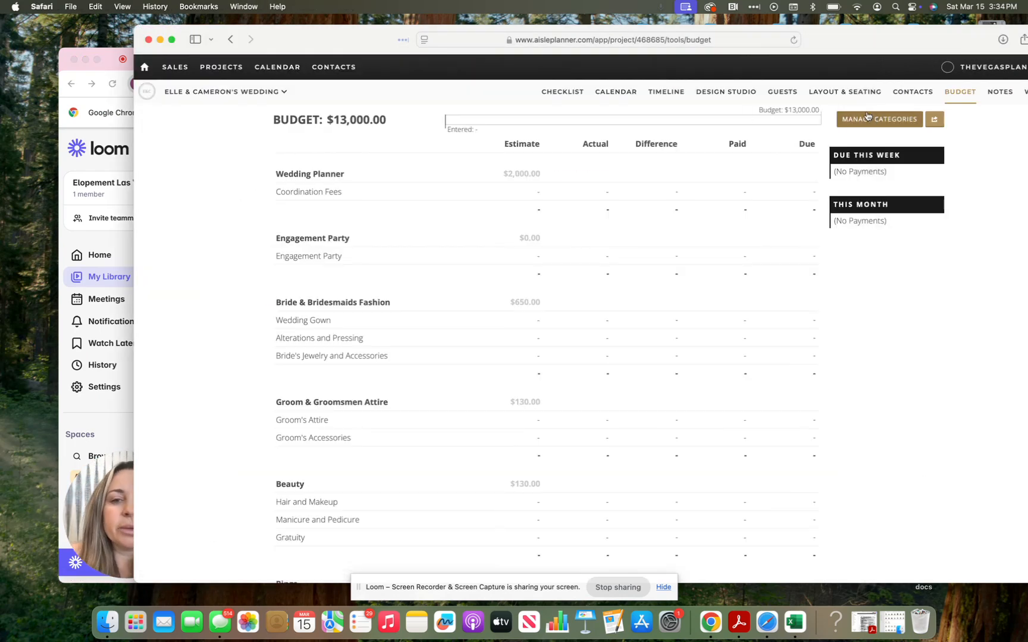
Step: In the Adjust Budgets worksheet, change the overall budget to $30,000.00
{"action": "left_click", "coordinate": [868, 120]}
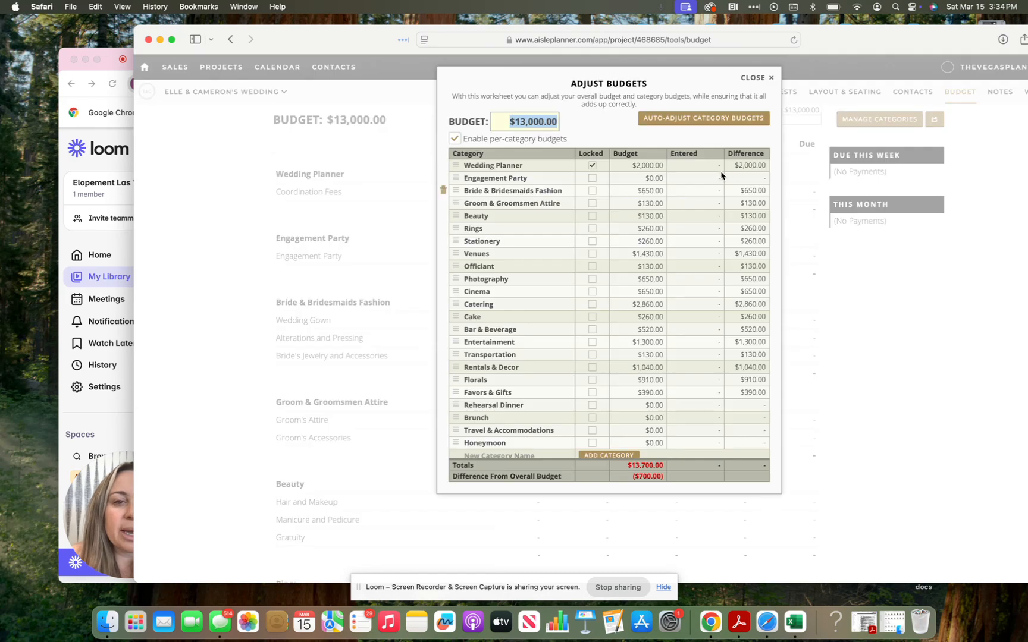
{"action": "left_click", "coordinate": [523, 121]}
{"action": "key", "text": "BackSpace"}
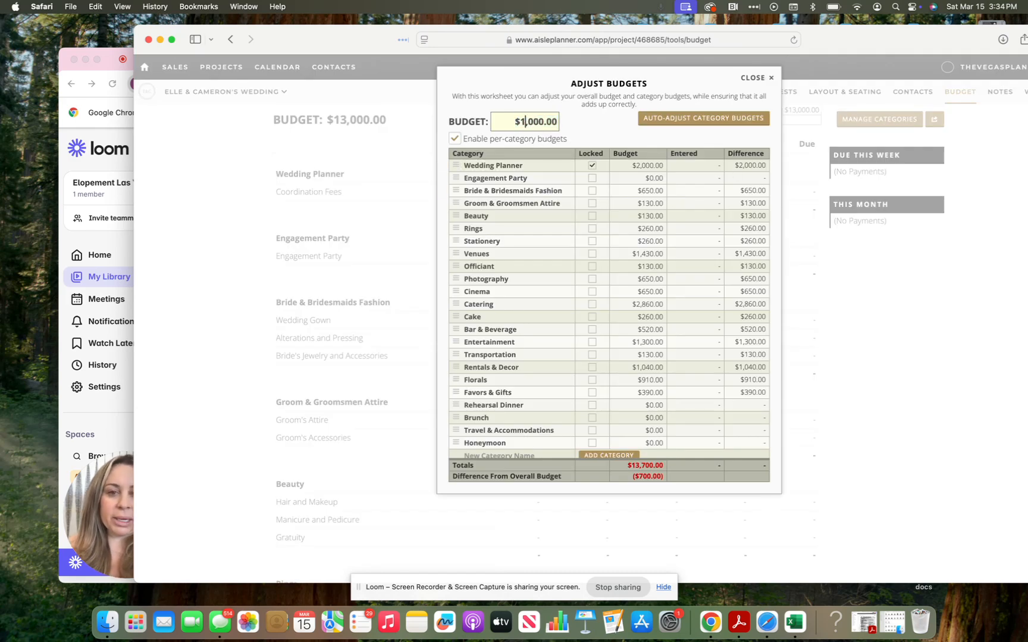
{"action": "type", "text": "30"}
{"action": "key", "text": "Return"}
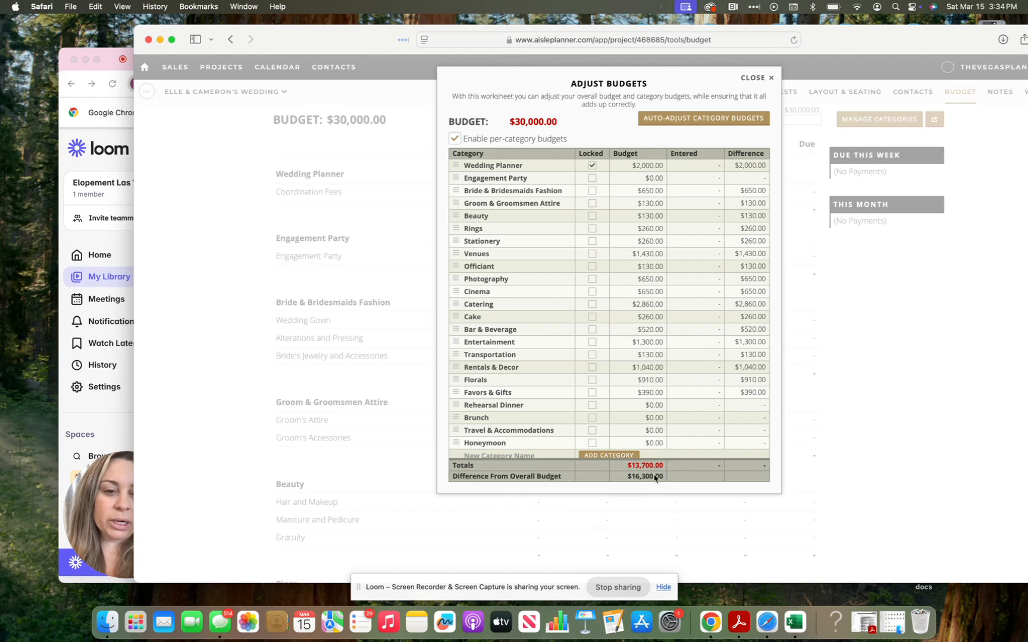
{"action": "mouse_move", "coordinate": [652, 480]}
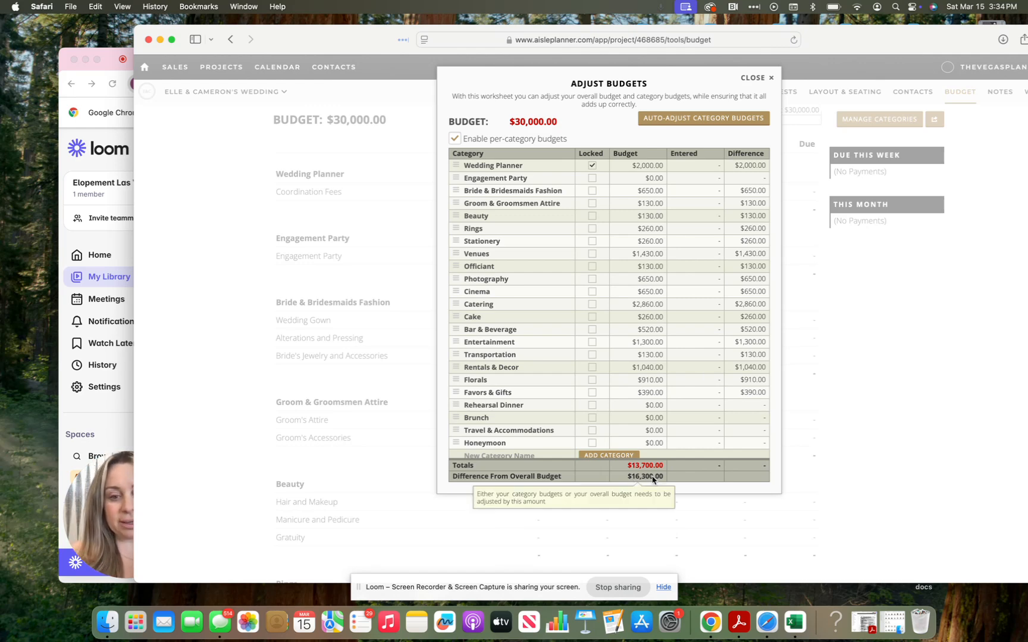
Step: Set the overall budget back to $13,000.00
{"action": "left_click", "coordinate": [524, 122]}
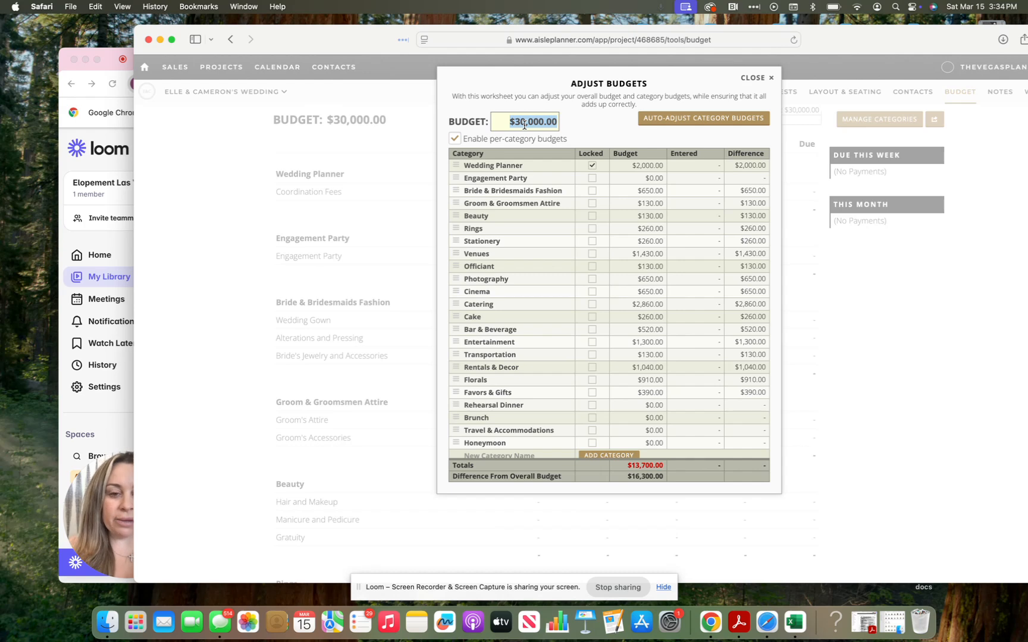
{"action": "type", "text": "2"}
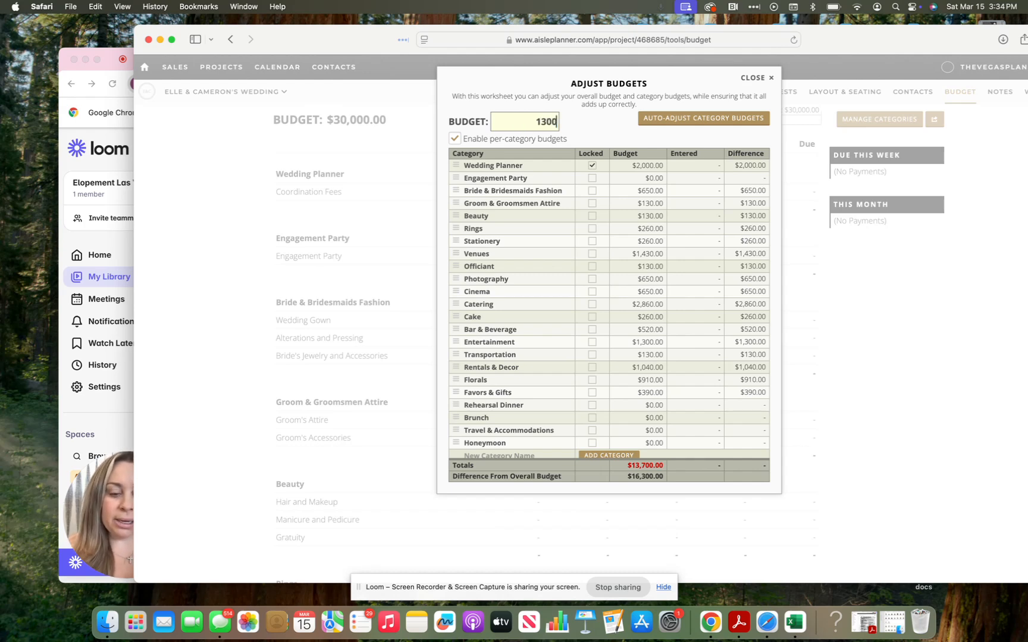
{"action": "type", "text": "3,000"}
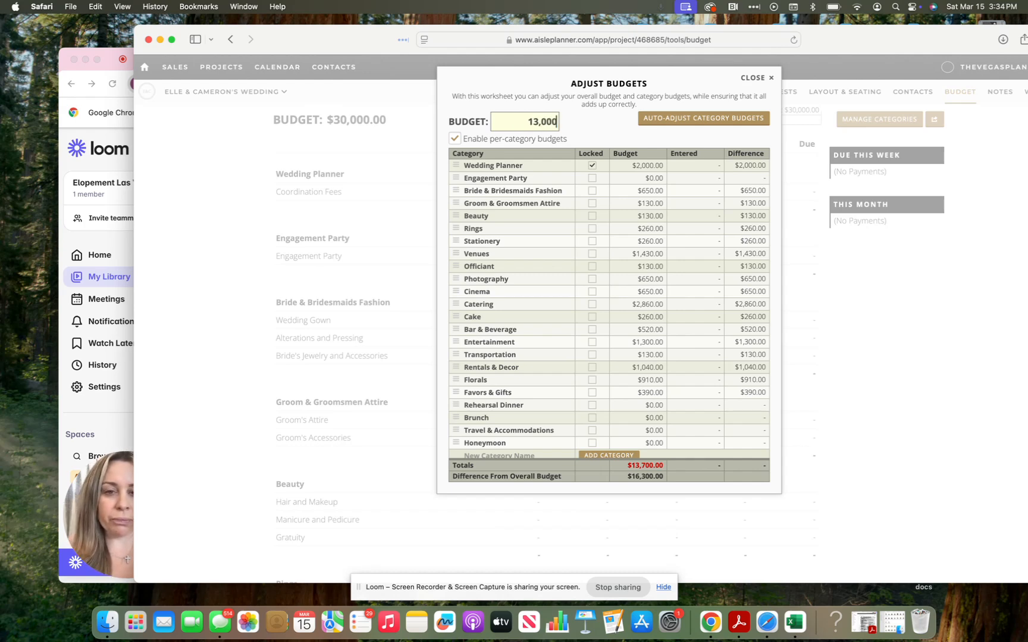
{"action": "left_click", "coordinate": [607, 126]}
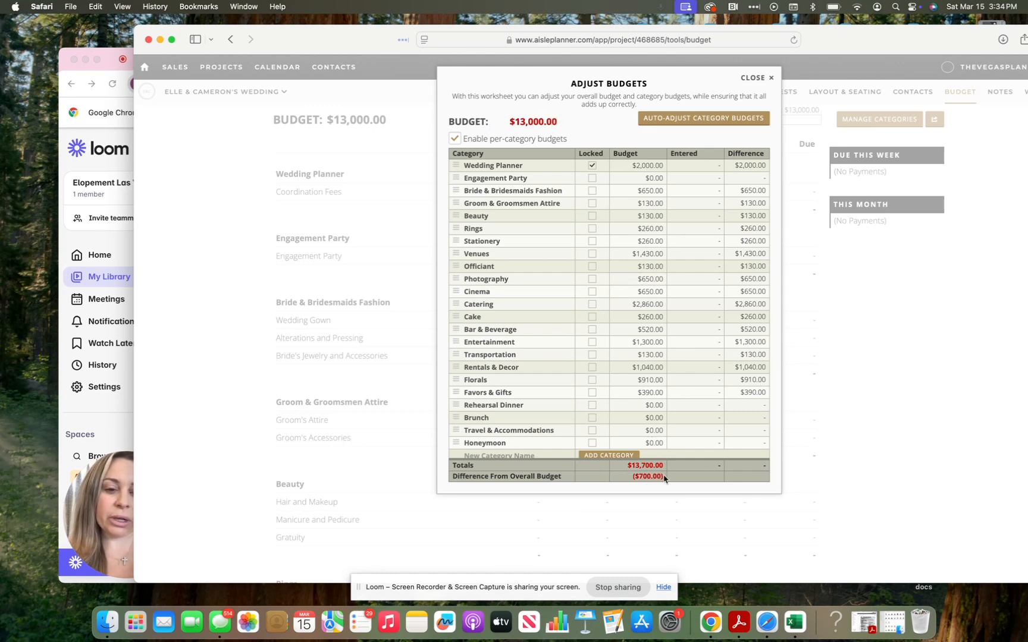
Step: Try Officiant budgets of $100.00 and then $0.00, unlocking the category budget
{"action": "scroll", "coordinate": [666, 281], "scroll_direction": "down", "scroll_amount": 1}
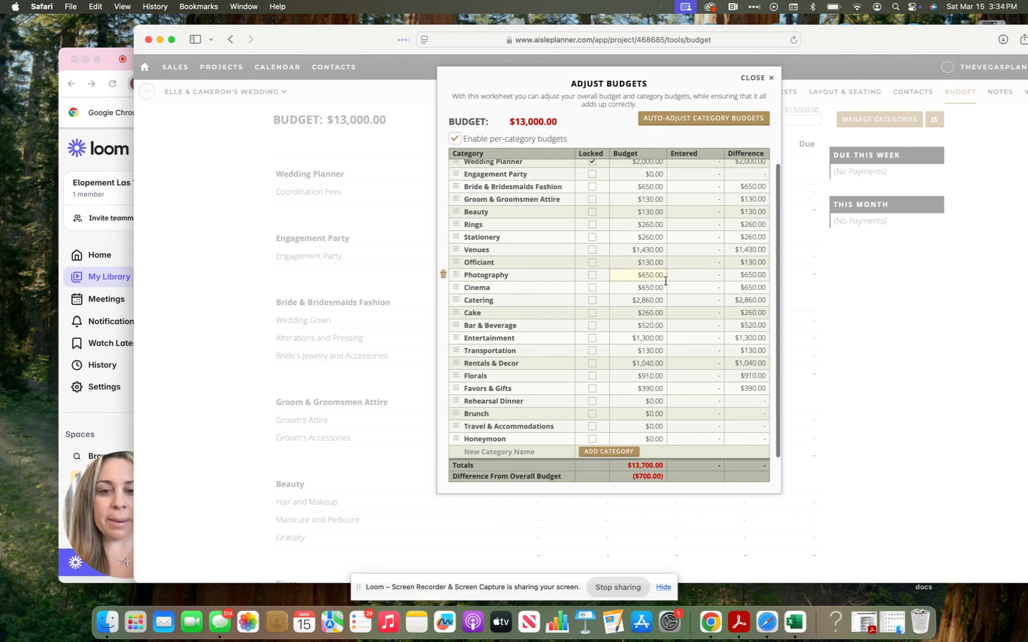
{"action": "left_click", "coordinate": [654, 263]}
{"action": "type", "text": "100"}
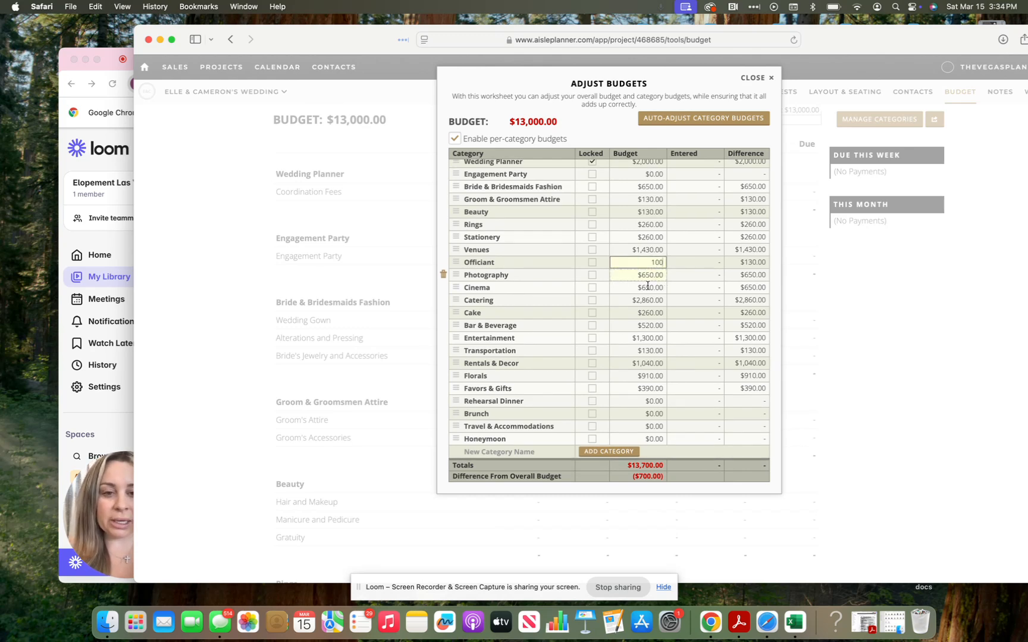
{"action": "key", "text": "Return"}
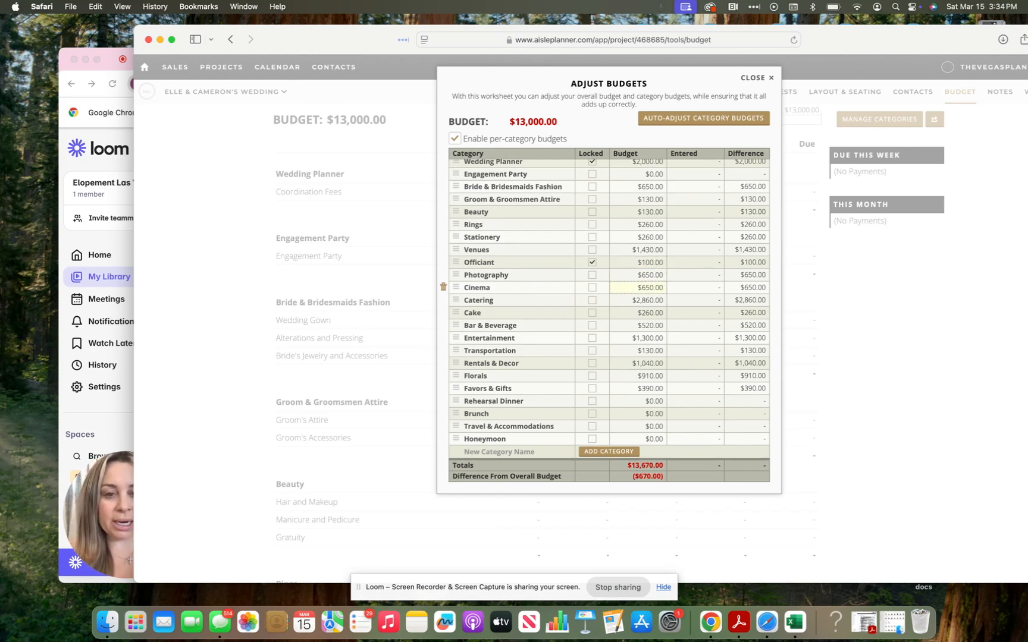
{"action": "left_click", "coordinate": [593, 265]}
{"action": "left_click", "coordinate": [652, 264]}
{"action": "type", "text": "0"}
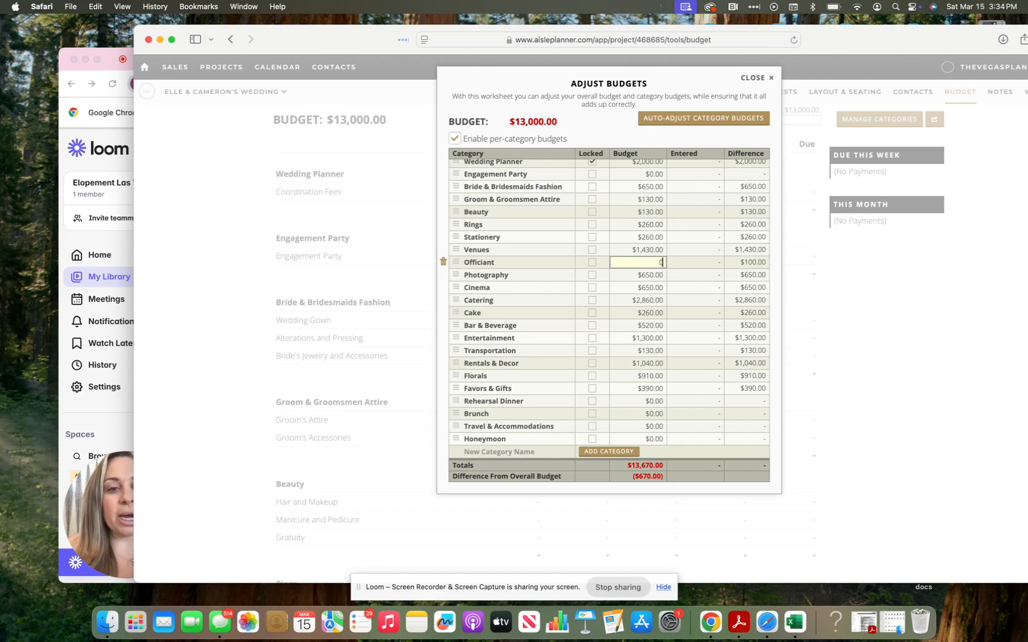
{"action": "left_click", "coordinate": [655, 275]}
{"action": "left_click", "coordinate": [655, 262]}
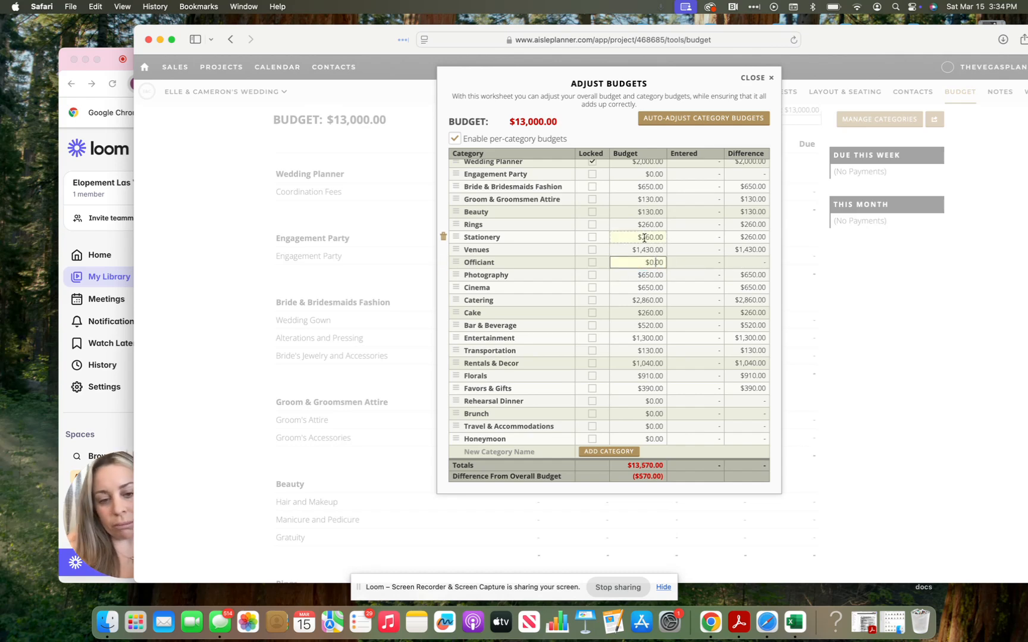
Step: Set the Officiant budget to $13,000.00 and close the worksheet
{"action": "scroll", "coordinate": [599, 194], "scroll_direction": "up", "scroll_amount": 1}
{"action": "scroll", "coordinate": [598, 195], "scroll_direction": "down", "scroll_amount": 1}
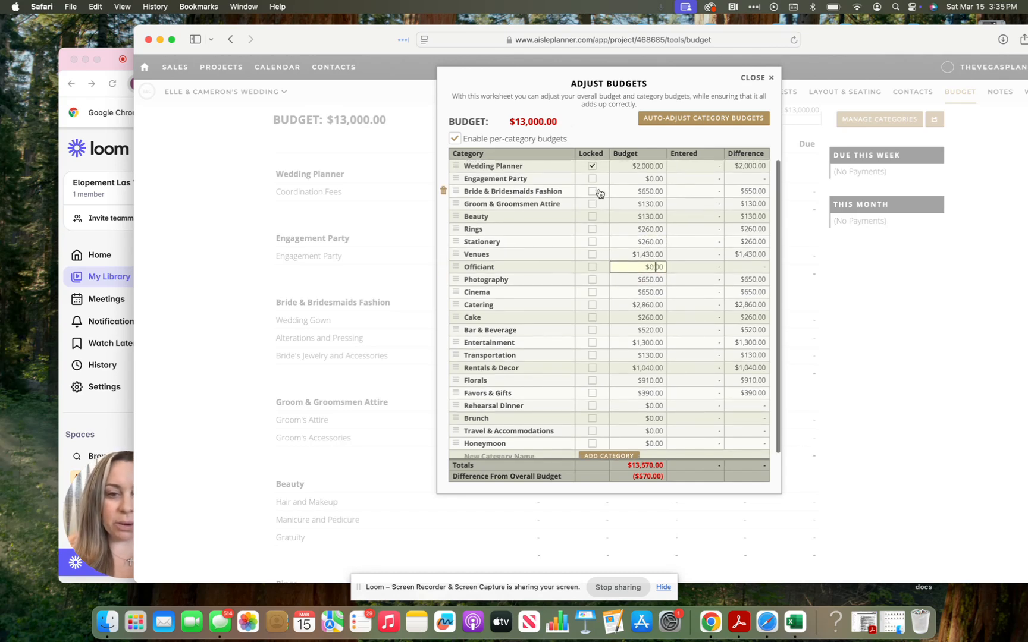
{"action": "left_click", "coordinate": [654, 266]}
{"action": "type", "text": "13000"}
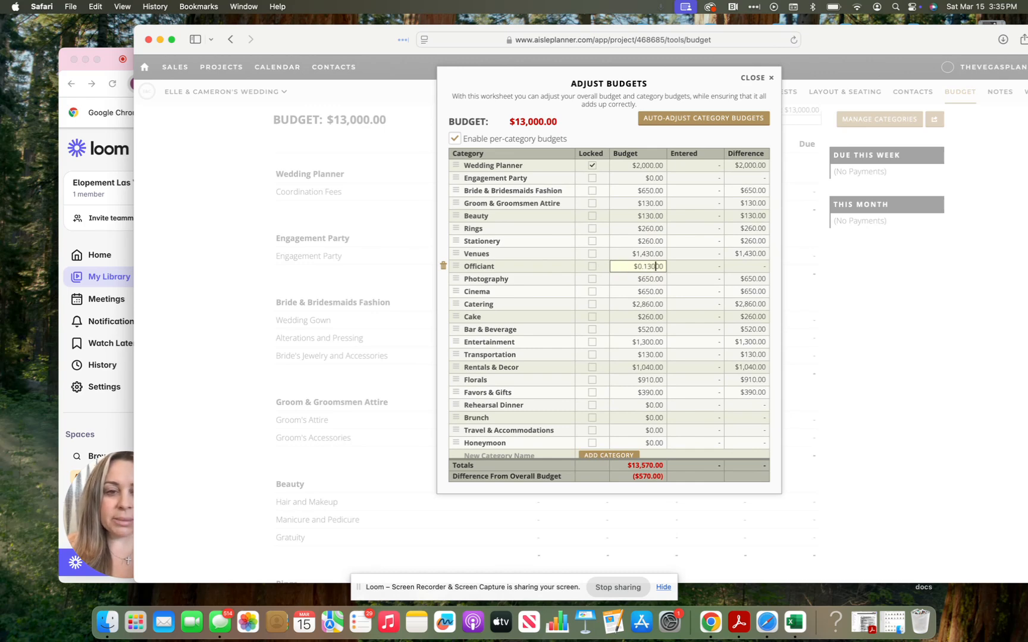
{"action": "key", "text": "BackSpace"}
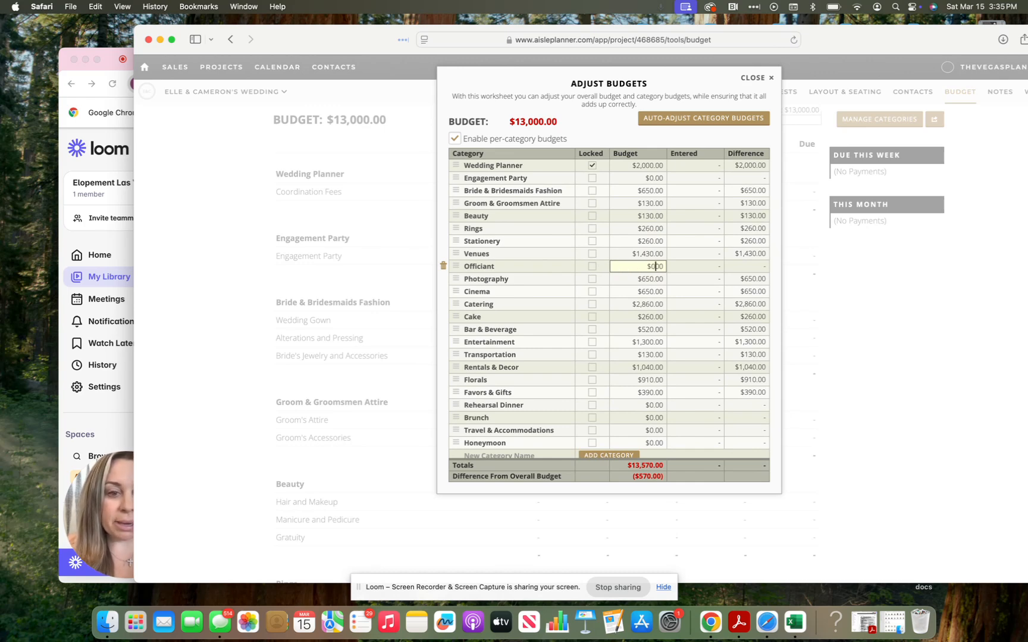
{"action": "left_click", "coordinate": [634, 333]}
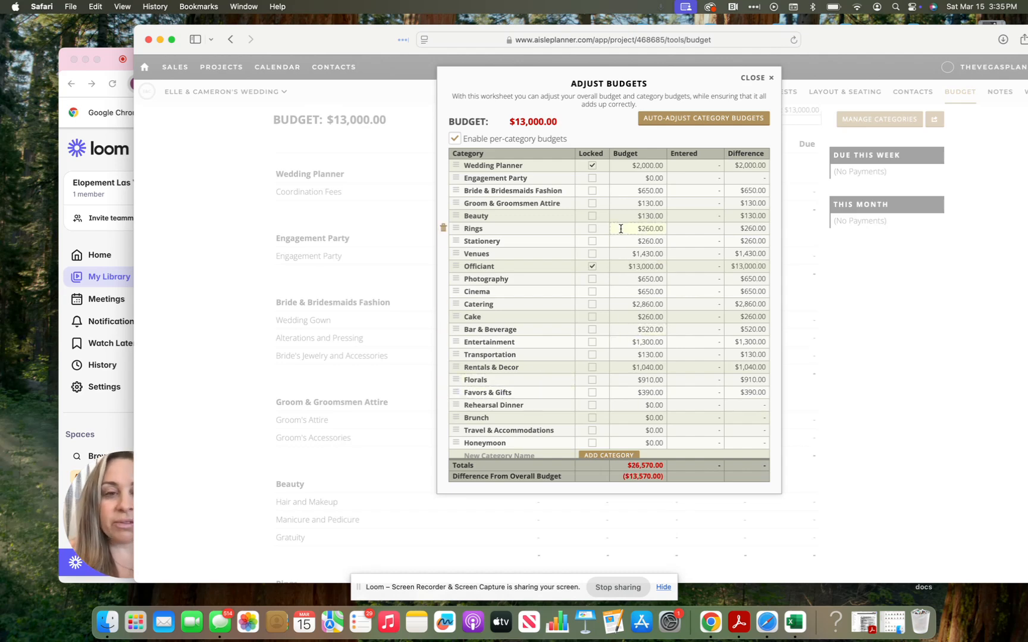
{"action": "scroll", "coordinate": [620, 228], "scroll_direction": "down", "scroll_amount": 2}
{"action": "scroll", "coordinate": [621, 228], "scroll_direction": "up", "scroll_amount": 2}
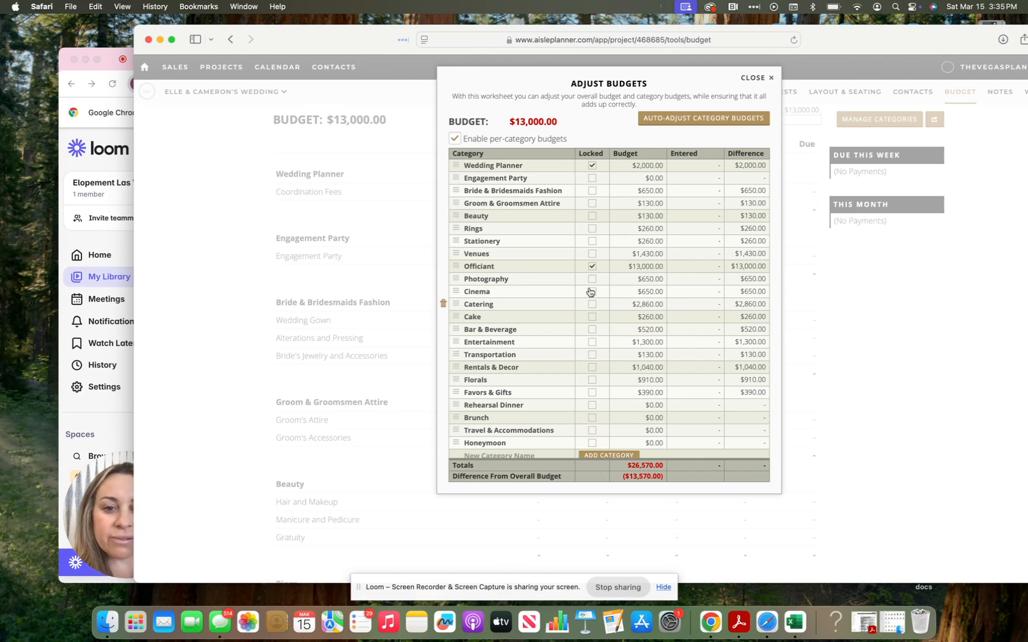
{"action": "scroll", "coordinate": [619, 229], "scroll_direction": "down", "scroll_amount": 1}
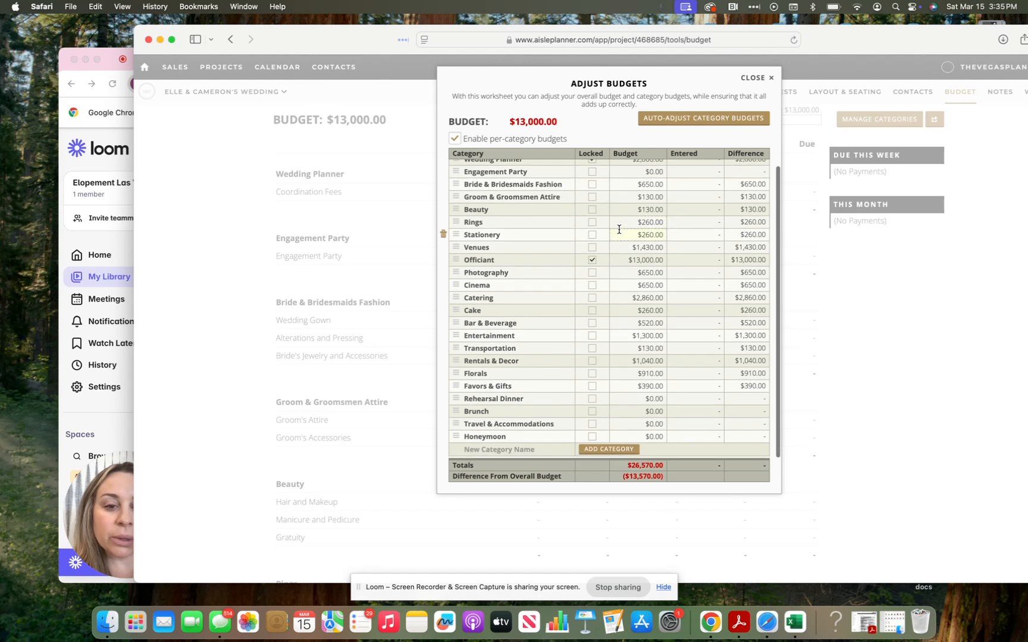
{"action": "scroll", "coordinate": [619, 229], "scroll_direction": "up", "scroll_amount": 1}
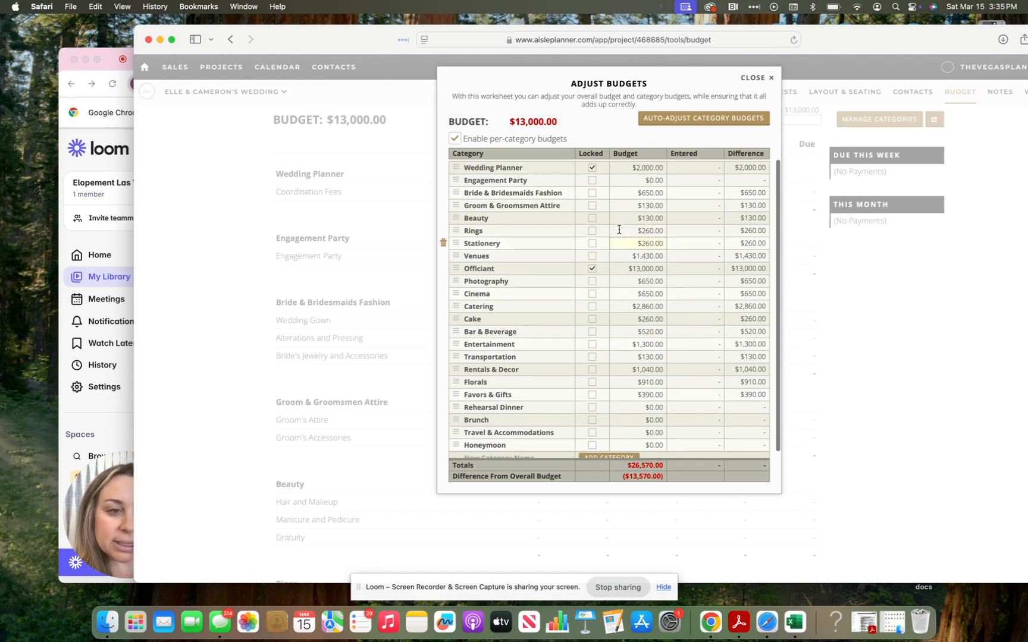
{"action": "left_click", "coordinate": [753, 80]}
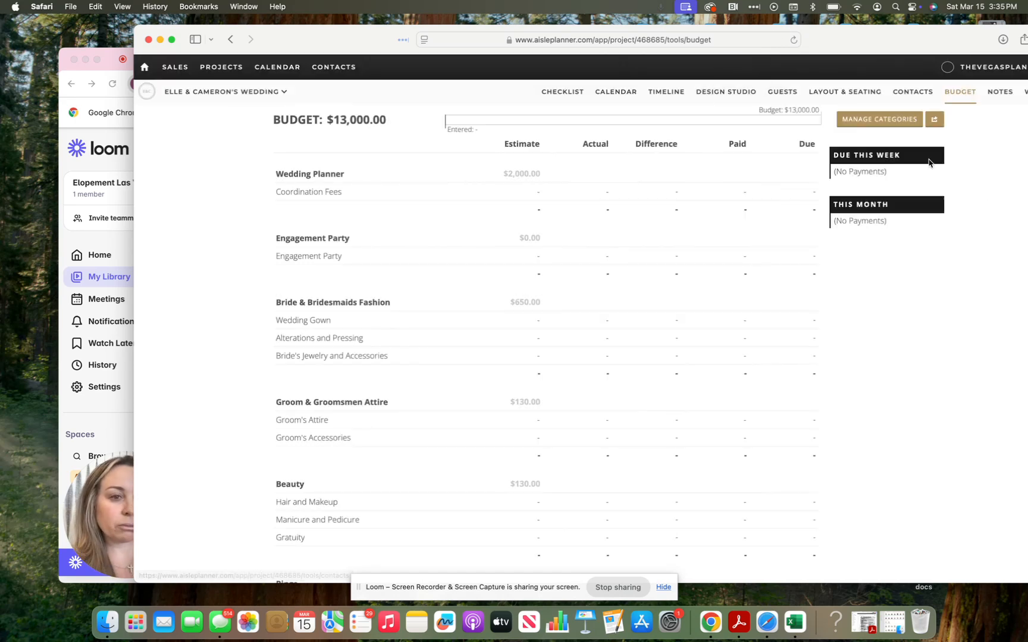
Step: Show and dismiss the budget download options, then select the Alterations and Pressing actual amount
{"action": "left_click", "coordinate": [935, 121]}
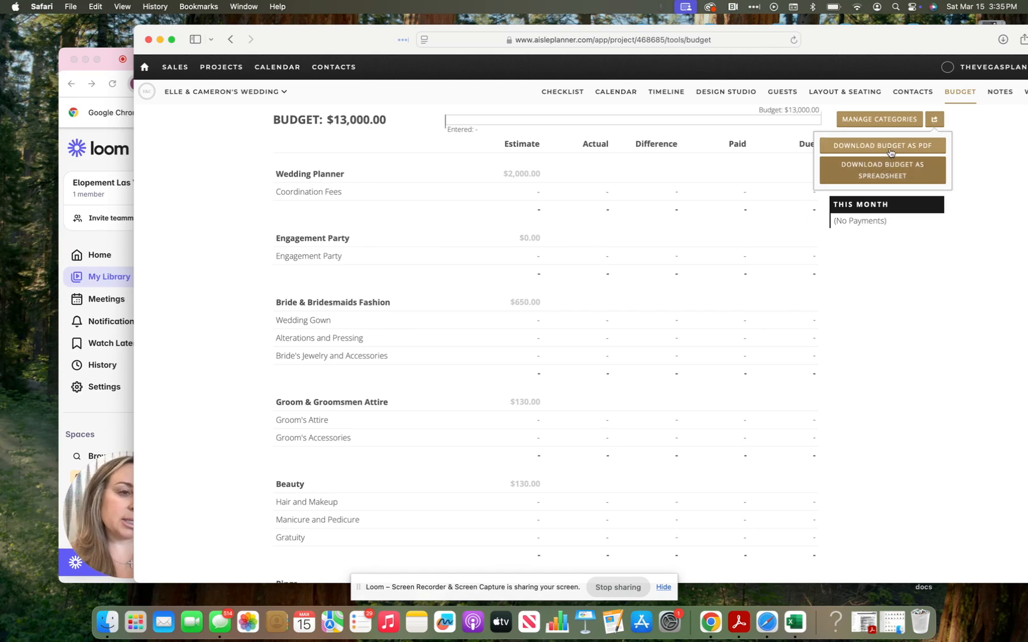
{"action": "left_click", "coordinate": [970, 134]}
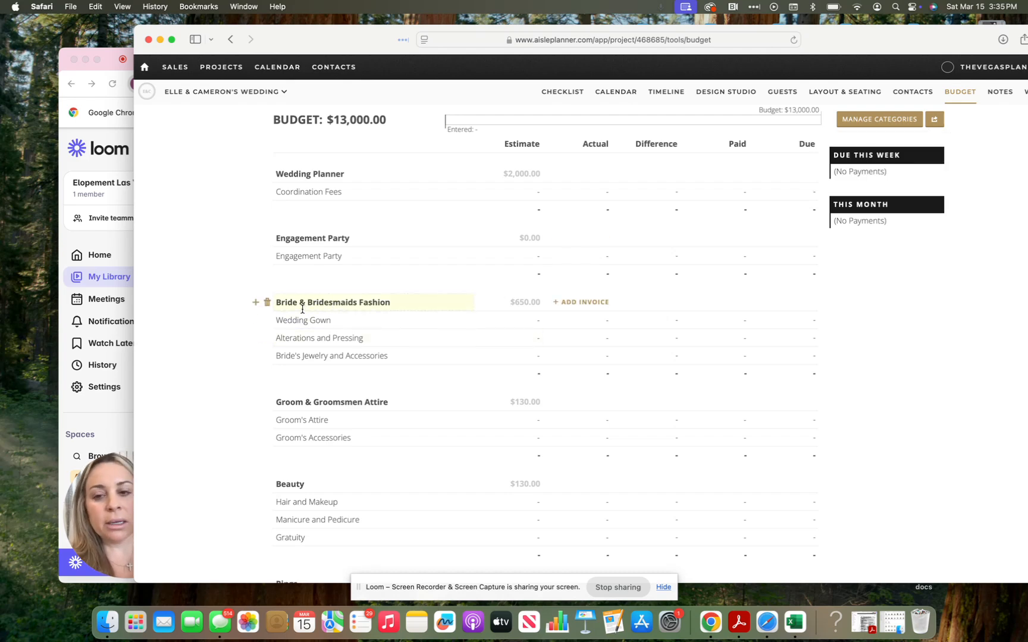
{"action": "left_click", "coordinate": [589, 337]}
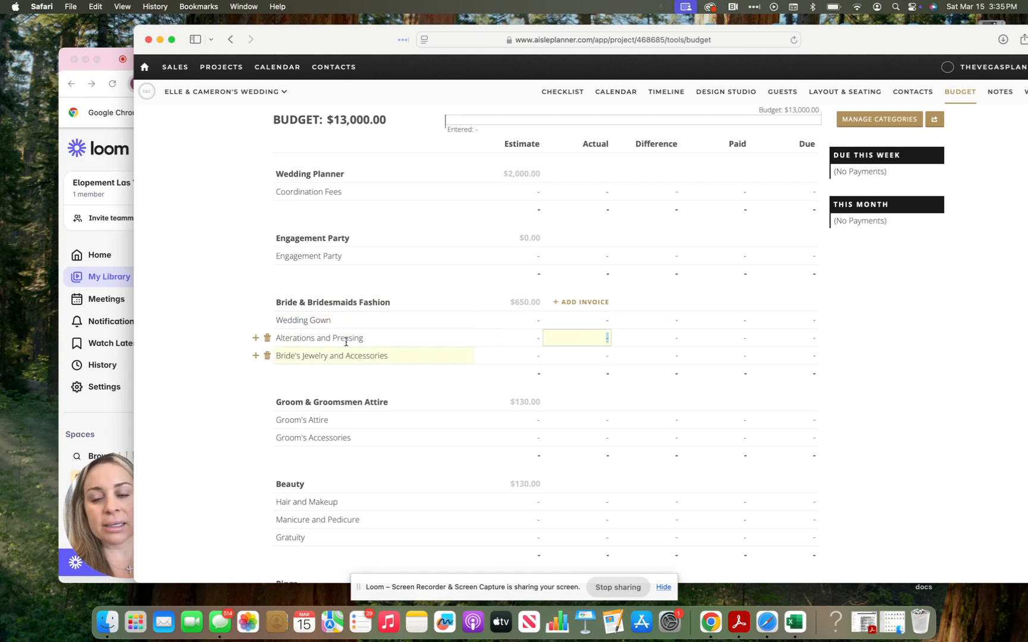
Step: Add a New Item line under Bride & Bridesmaids Fashion, dismiss the invoice popup, and go to contacts
{"action": "left_click", "coordinate": [256, 356]}
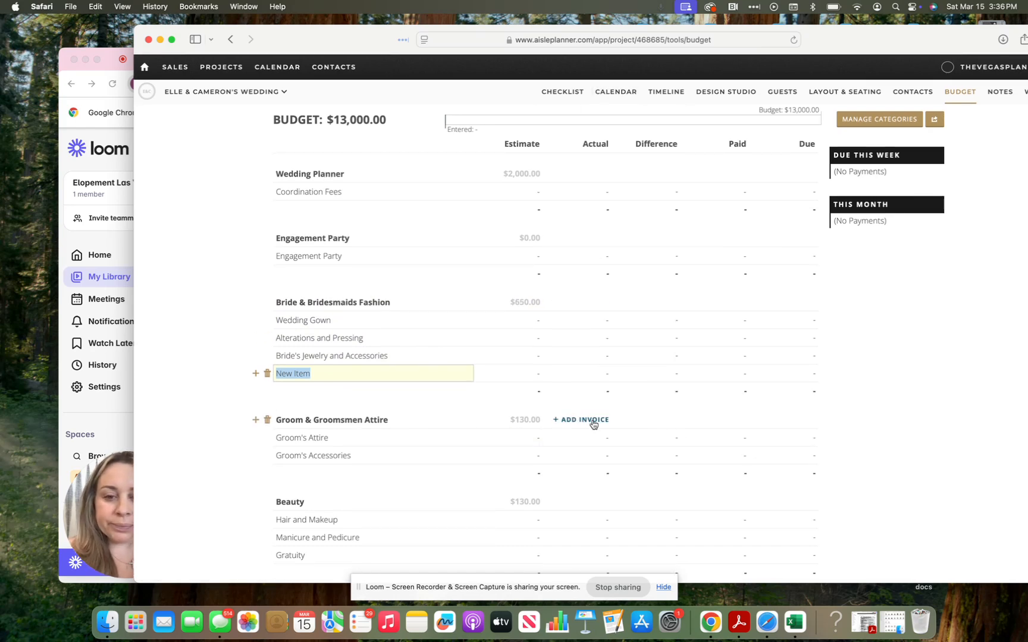
{"action": "left_click", "coordinate": [592, 421]}
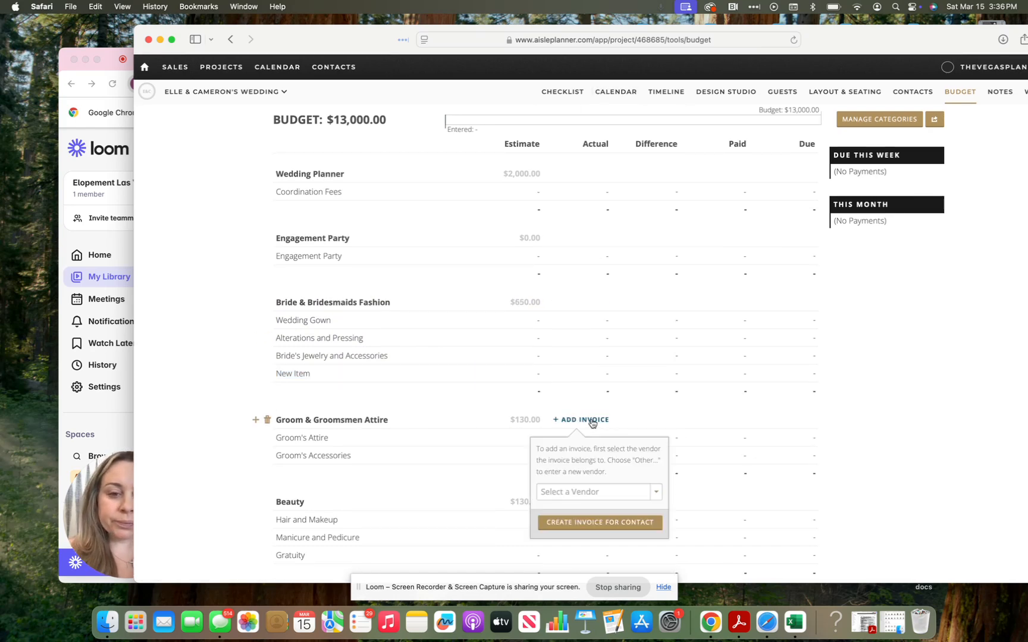
{"action": "left_click", "coordinate": [590, 492]}
{"action": "left_click", "coordinate": [590, 493]}
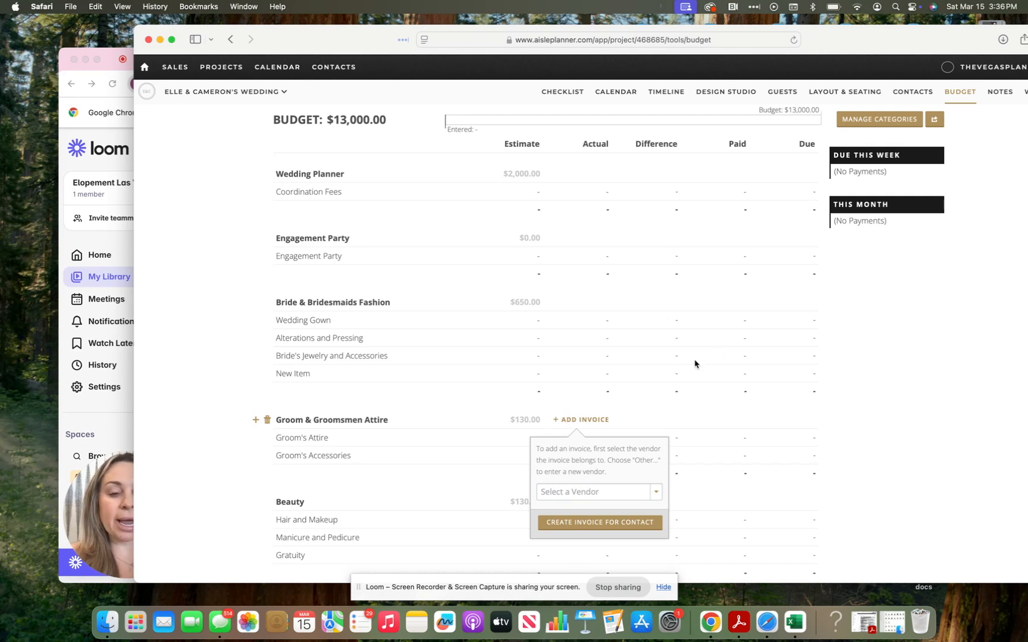
{"action": "left_click", "coordinate": [761, 297]}
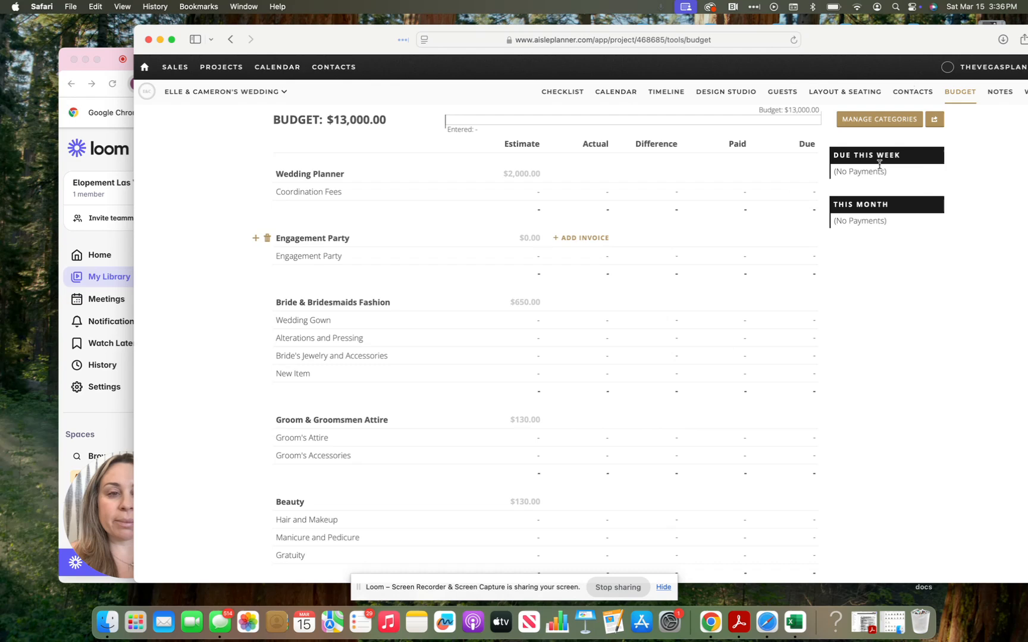
{"action": "left_click", "coordinate": [920, 94]}
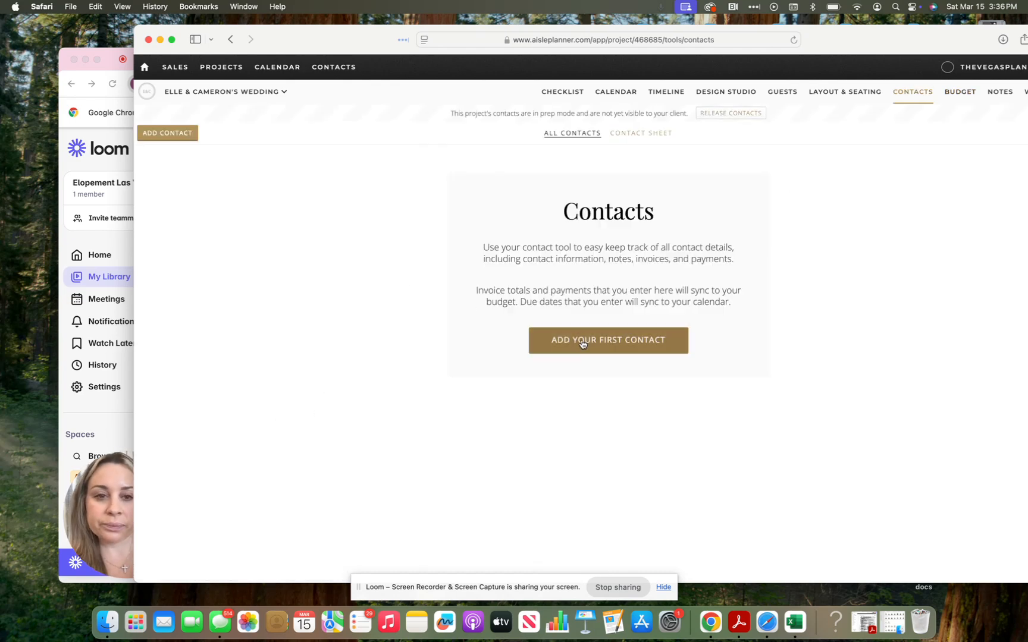
Step: Open The Vegas Planners contact details in this wedding's contacts
{"action": "left_click", "coordinate": [582, 341]}
{"action": "left_click", "coordinate": [737, 116]}
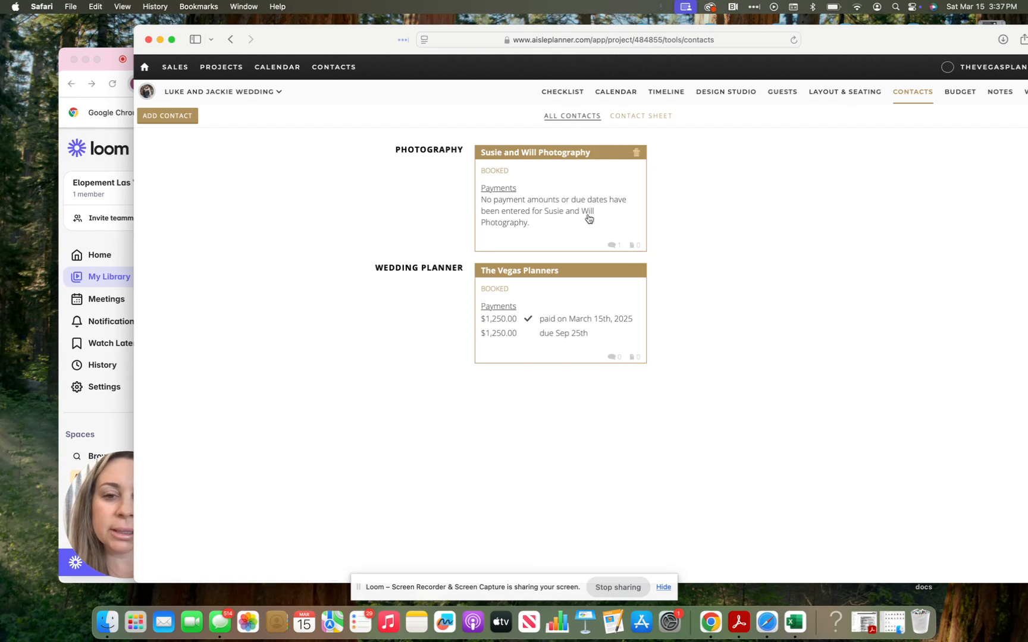
{"action": "left_click", "coordinate": [538, 302]}
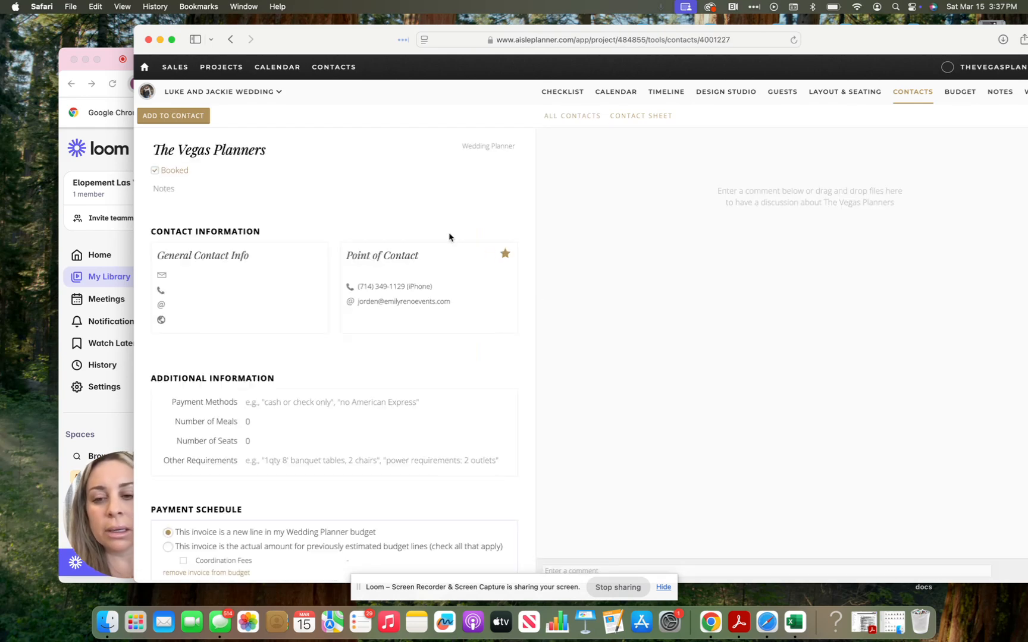
{"action": "scroll", "coordinate": [448, 238], "scroll_direction": "down", "scroll_amount": 5}
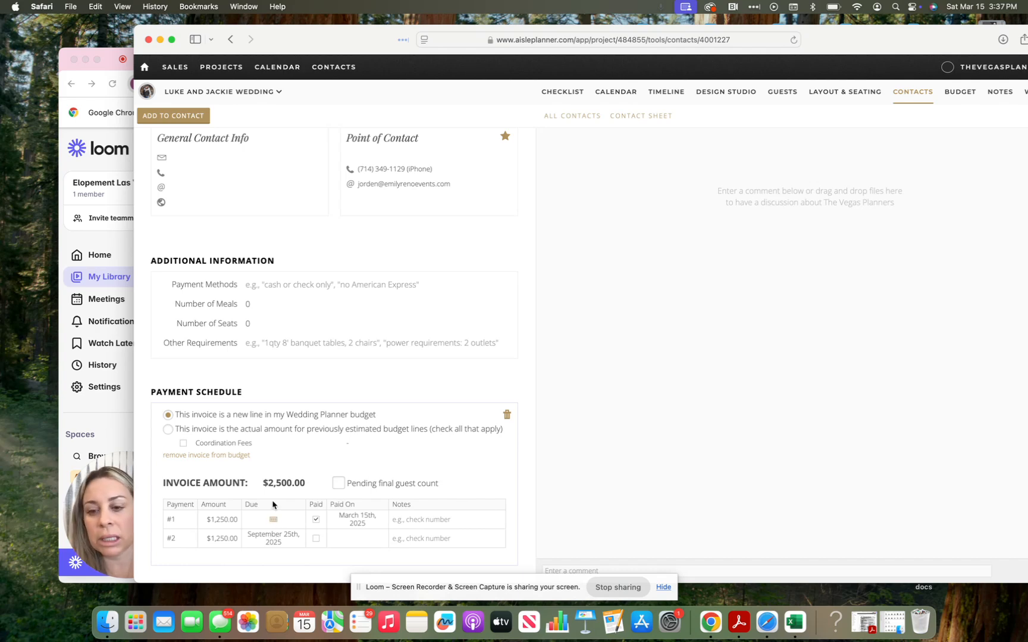
Step: Review the two $1,250.00 payments in the payment schedule, leaving them unchanged
{"action": "left_click", "coordinate": [227, 520]}
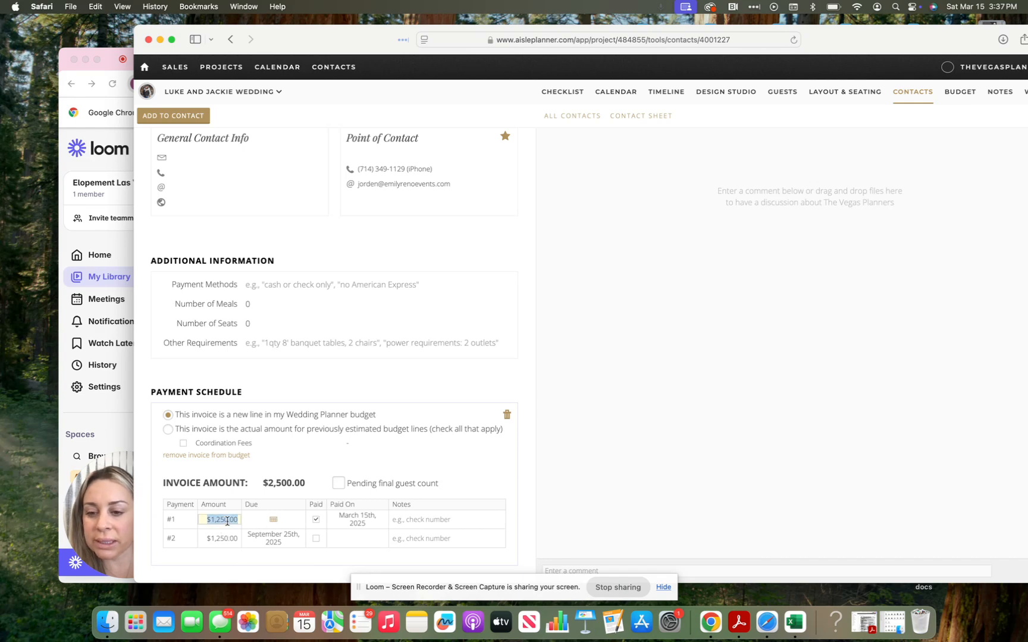
{"action": "left_click", "coordinate": [226, 521]}
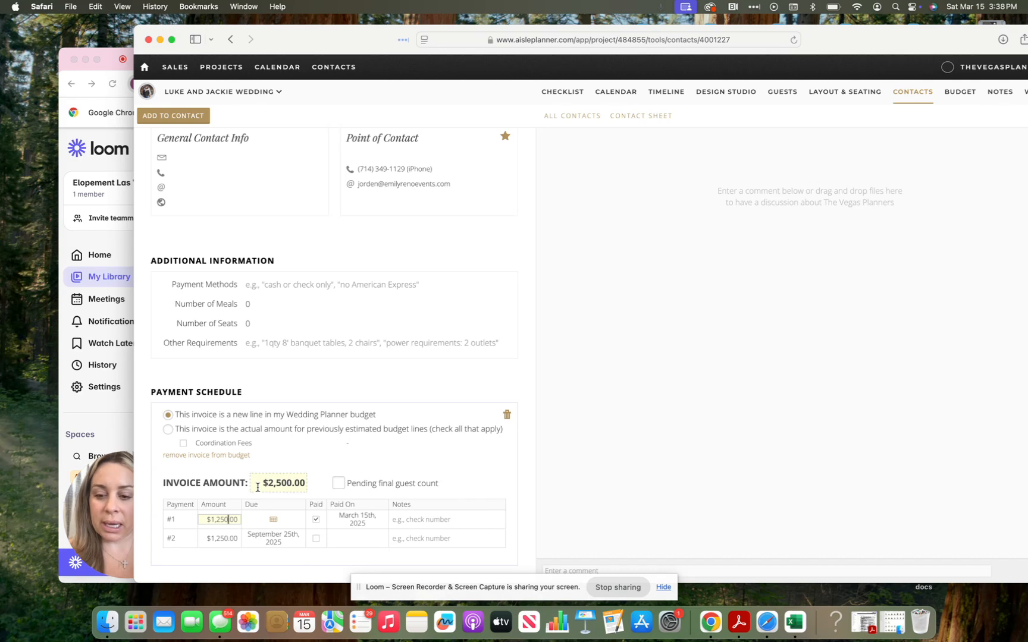
{"action": "left_click", "coordinate": [271, 559]}
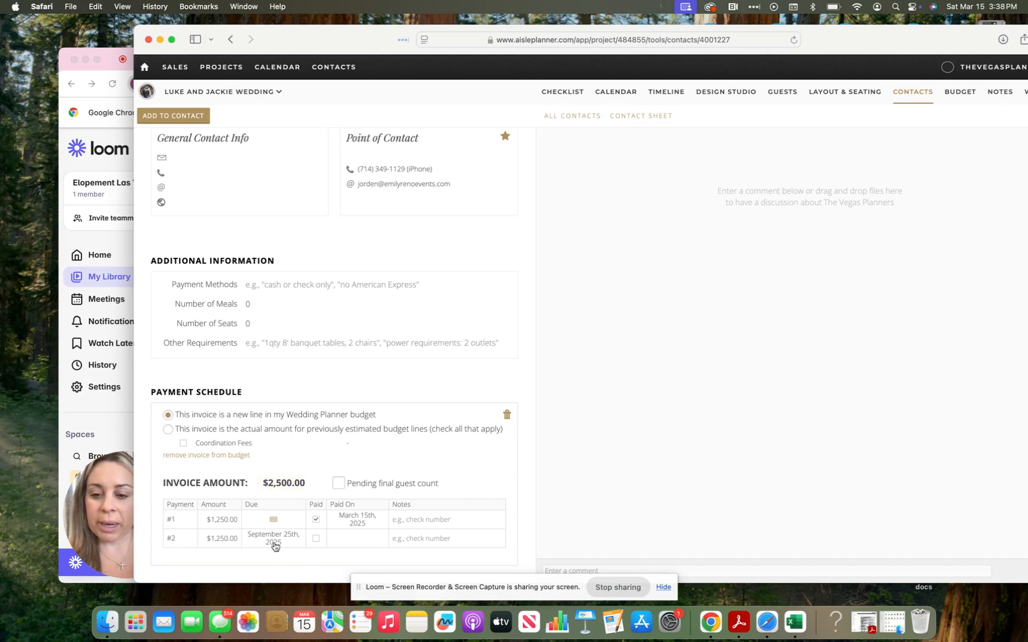
{"action": "left_click", "coordinate": [274, 543]}
{"action": "left_click", "coordinate": [472, 494]}
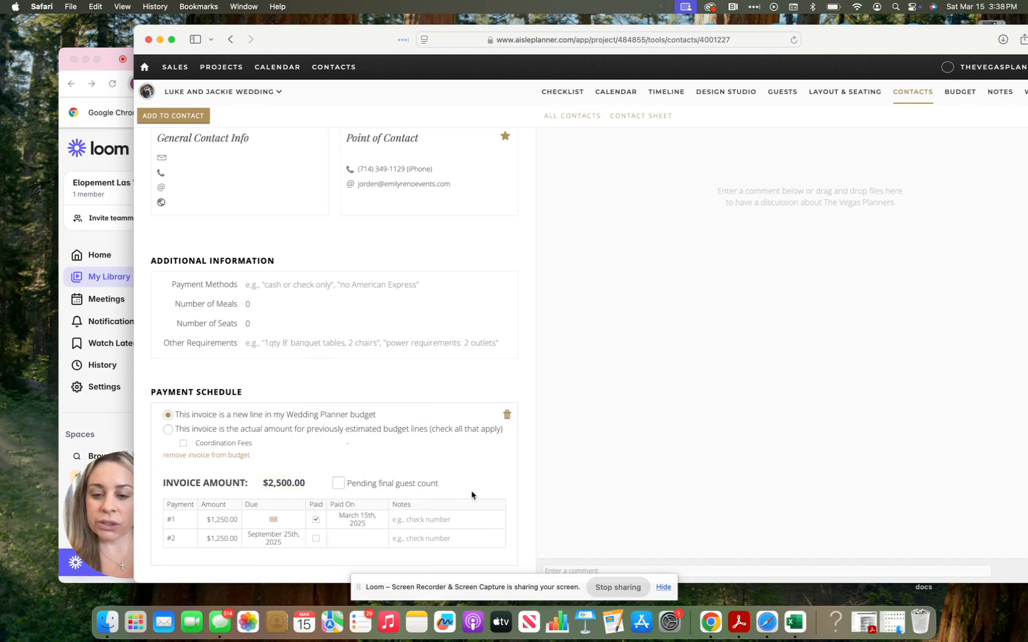
{"action": "left_click", "coordinate": [316, 539]}
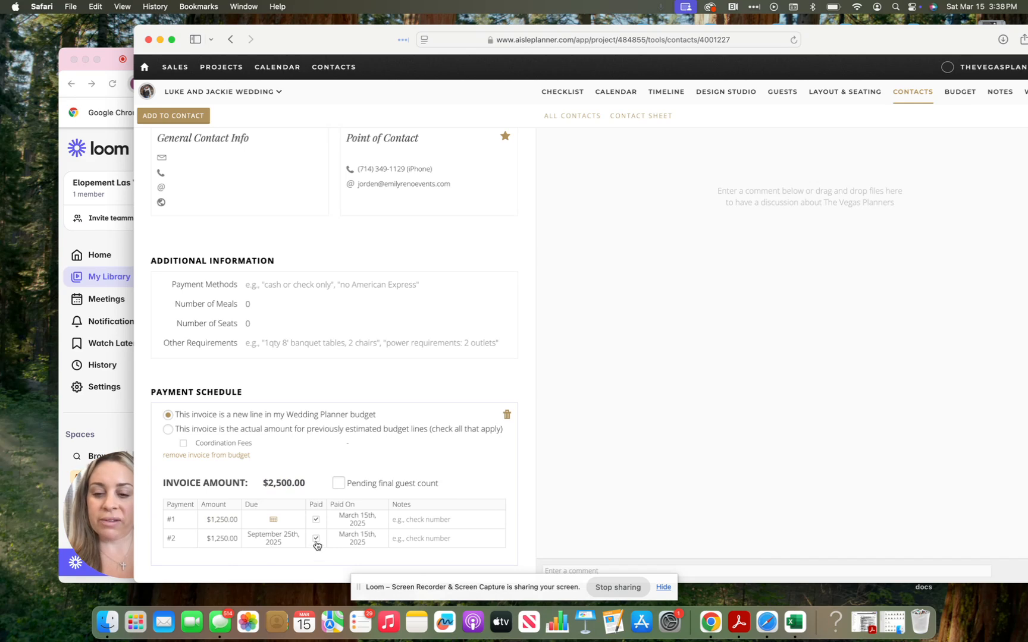
{"action": "left_click", "coordinate": [316, 541]}
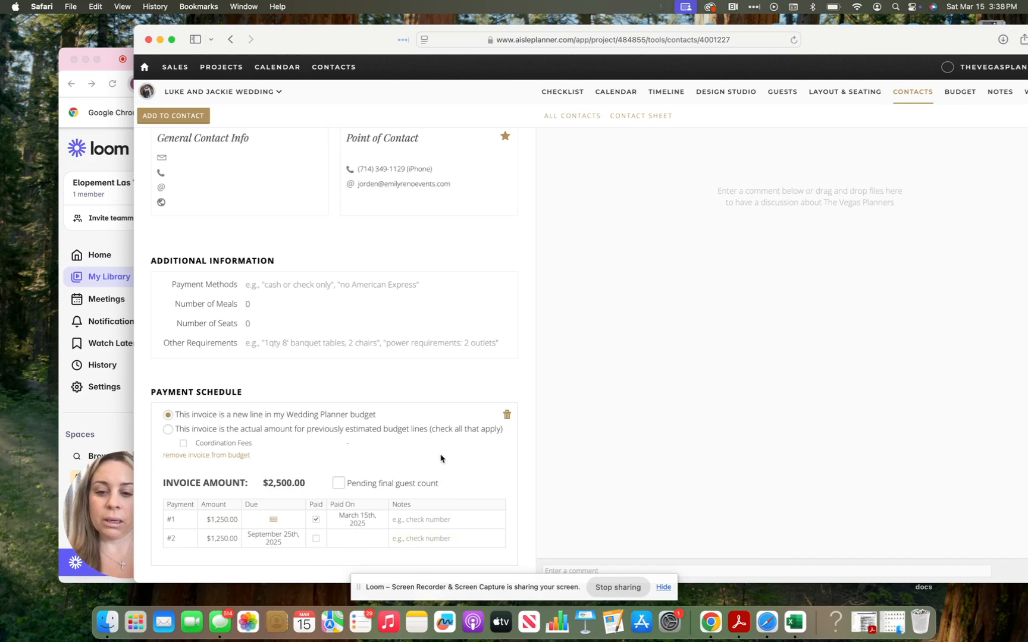
{"action": "scroll", "coordinate": [288, 418], "scroll_direction": "up", "scroll_amount": 3}
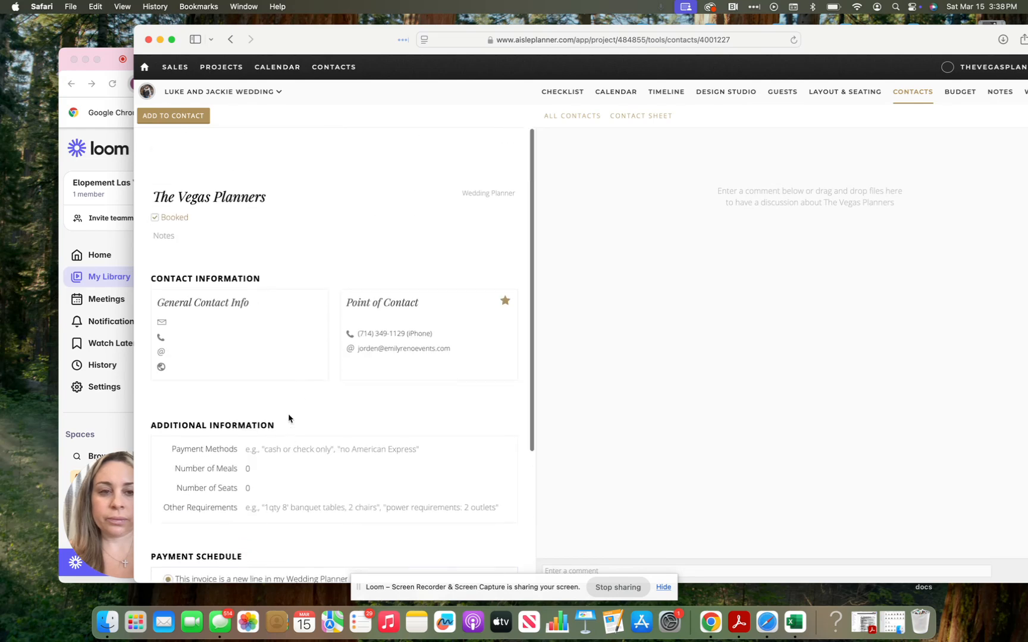
Step: Pass through the budget page and open this wedding's Notes page
{"action": "left_click", "coordinate": [959, 96]}
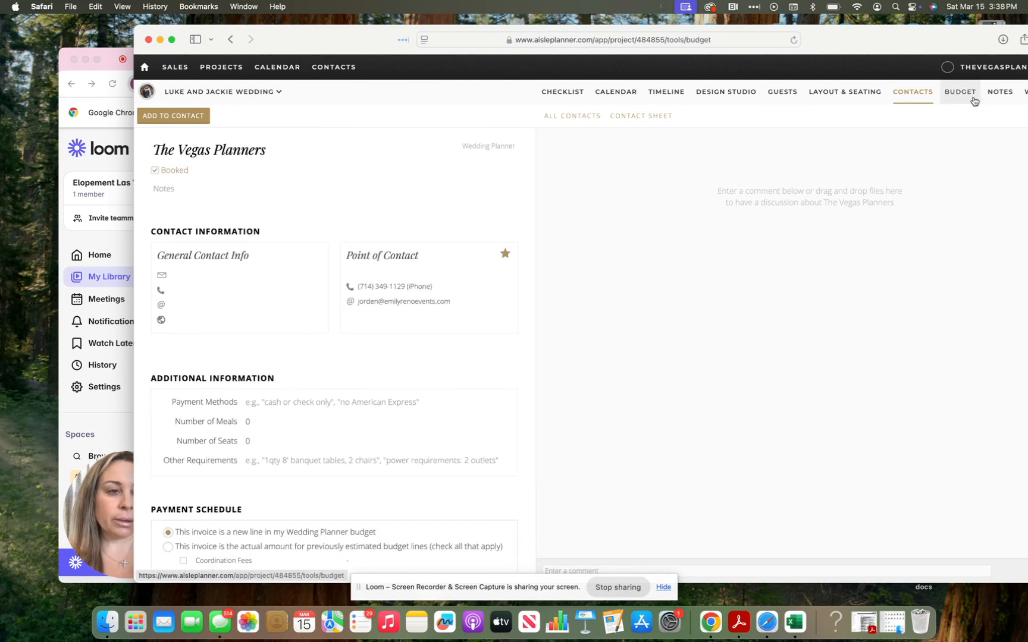
{"action": "left_click_drag", "start_coordinate": [860, 53], "coordinate": [802, 40]}
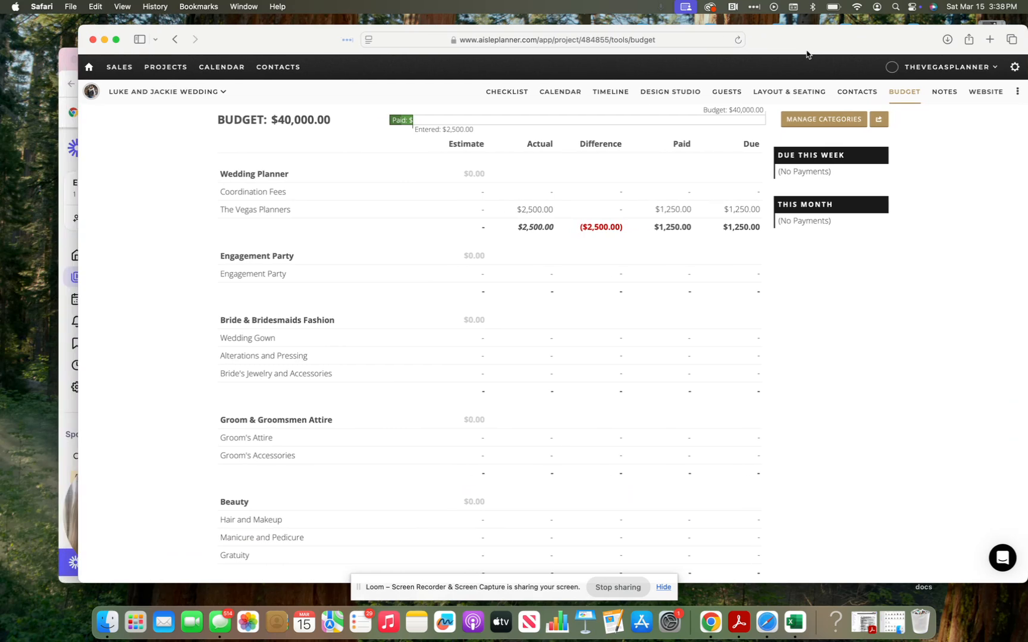
{"action": "left_click", "coordinate": [947, 90]}
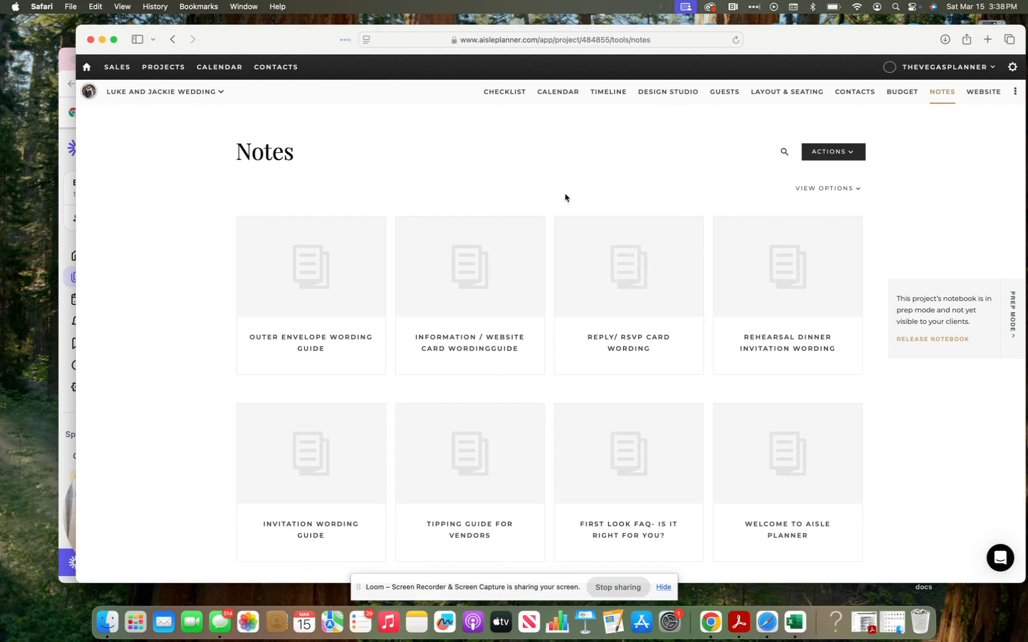
Step: Open the Tipping Guide for Vendors note, go back, and reload the notes list after the error
{"action": "mouse_move", "coordinate": [298, 39]}
{"action": "left_mouse_down"}
{"action": "mouse_move", "coordinate": [394, 41]}
{"action": "mouse_move", "coordinate": [285, 43]}
{"action": "left_mouse_up"}
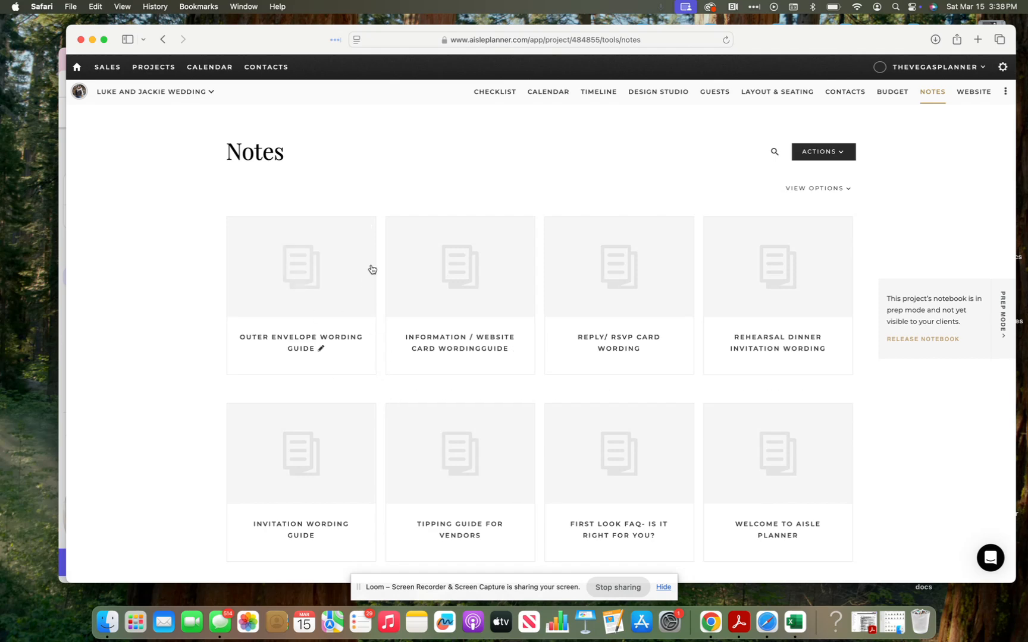
{"action": "scroll", "coordinate": [476, 384], "scroll_direction": "down", "scroll_amount": 5}
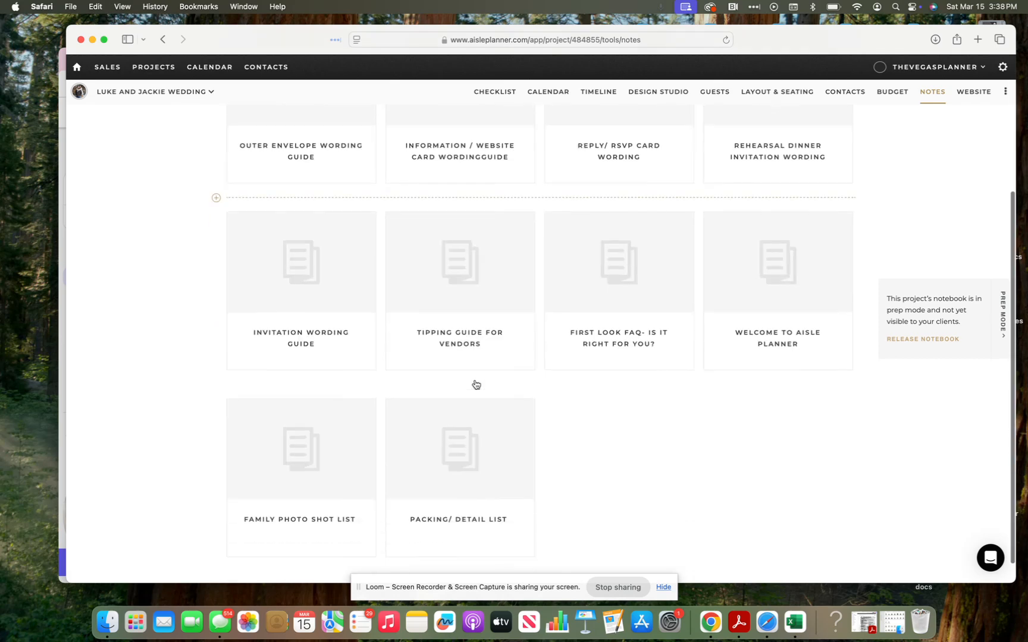
{"action": "scroll", "coordinate": [475, 384], "scroll_direction": "down", "scroll_amount": 1}
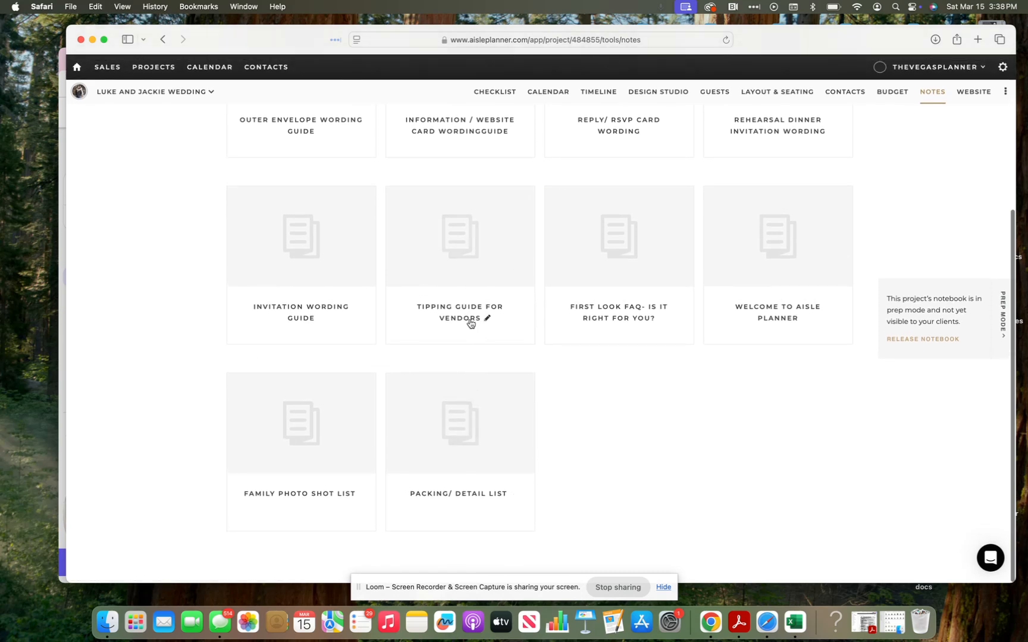
{"action": "left_click", "coordinate": [456, 268]}
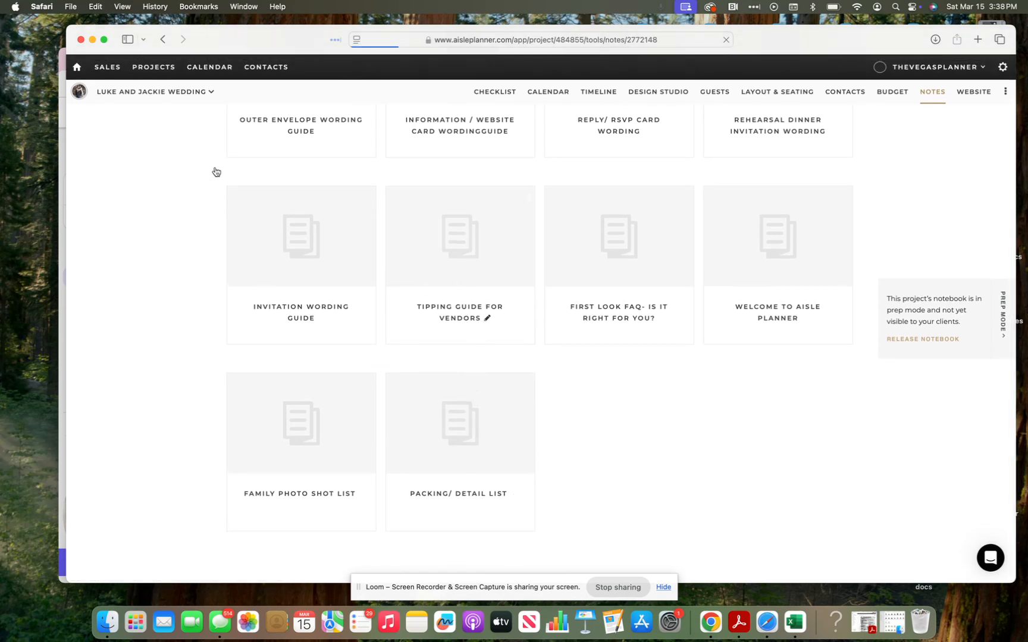
{"action": "left_click", "coordinate": [162, 40]}
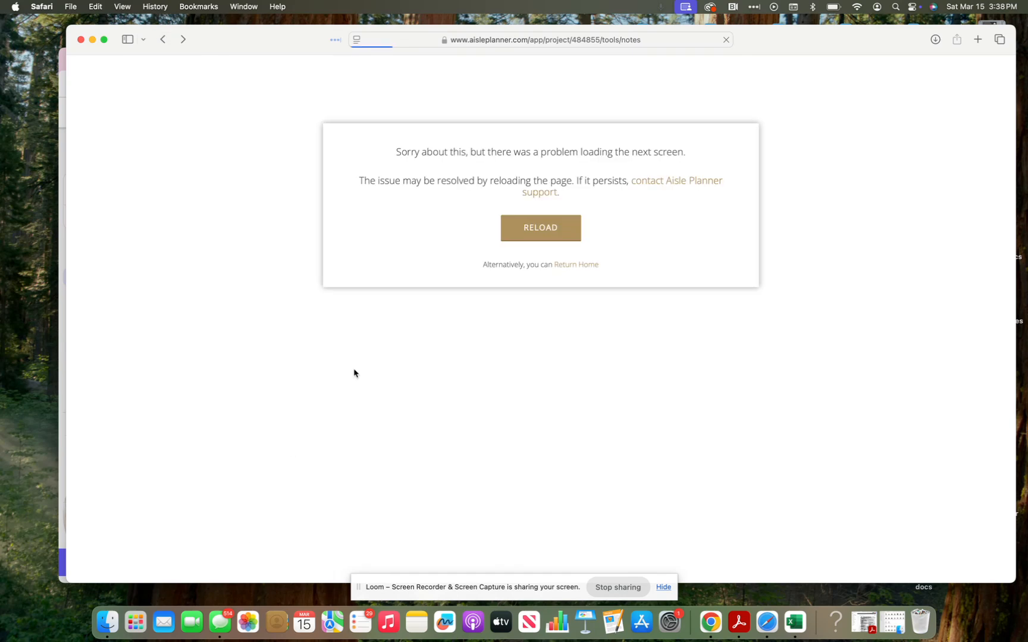
{"action": "left_click", "coordinate": [542, 228]}
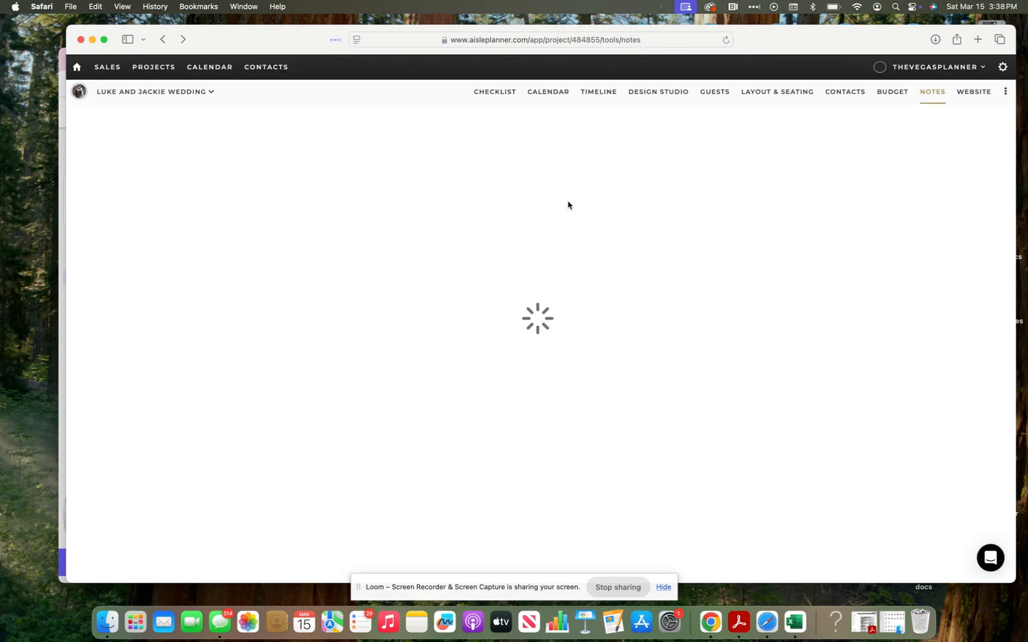
{"action": "scroll", "coordinate": [603, 375], "scroll_direction": "down", "scroll_amount": 5}
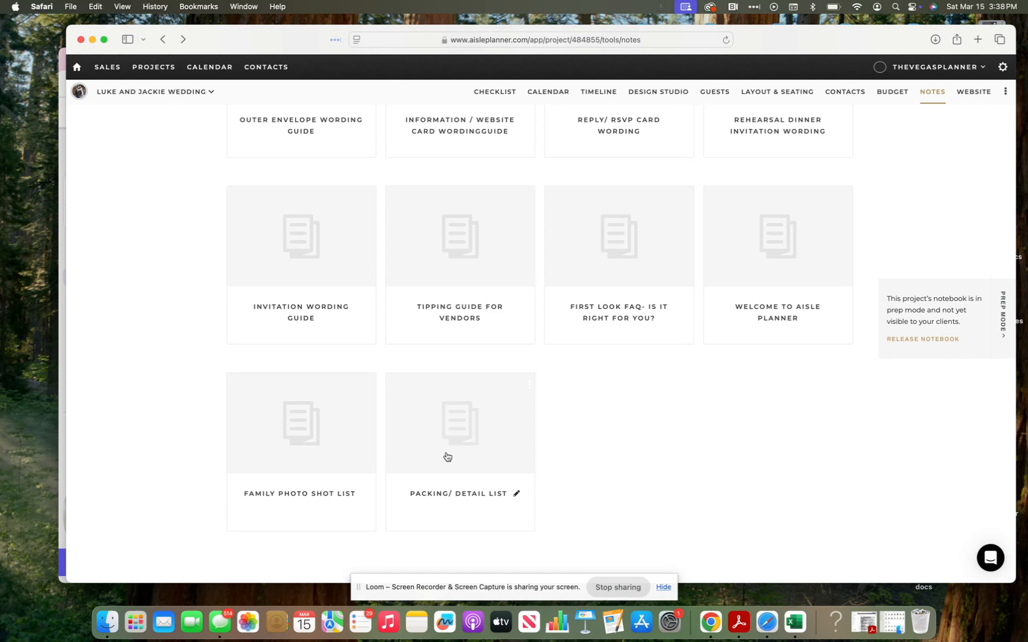
{"action": "scroll", "coordinate": [617, 321], "scroll_direction": "up", "scroll_amount": 5}
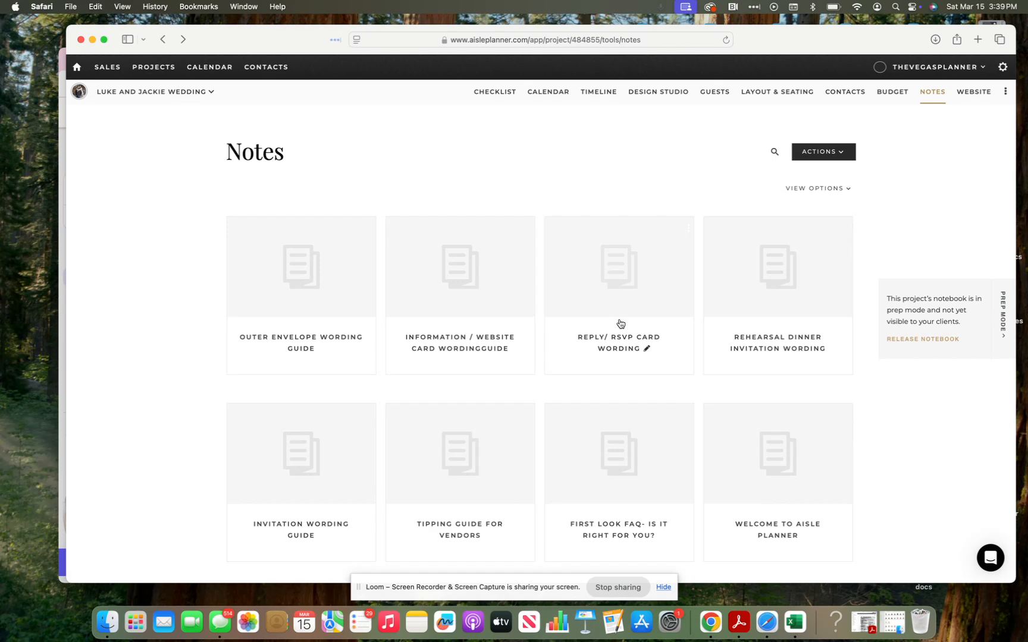
Step: Create a plain note from scratch titled 'Tasting'
{"action": "left_click", "coordinate": [810, 156]}
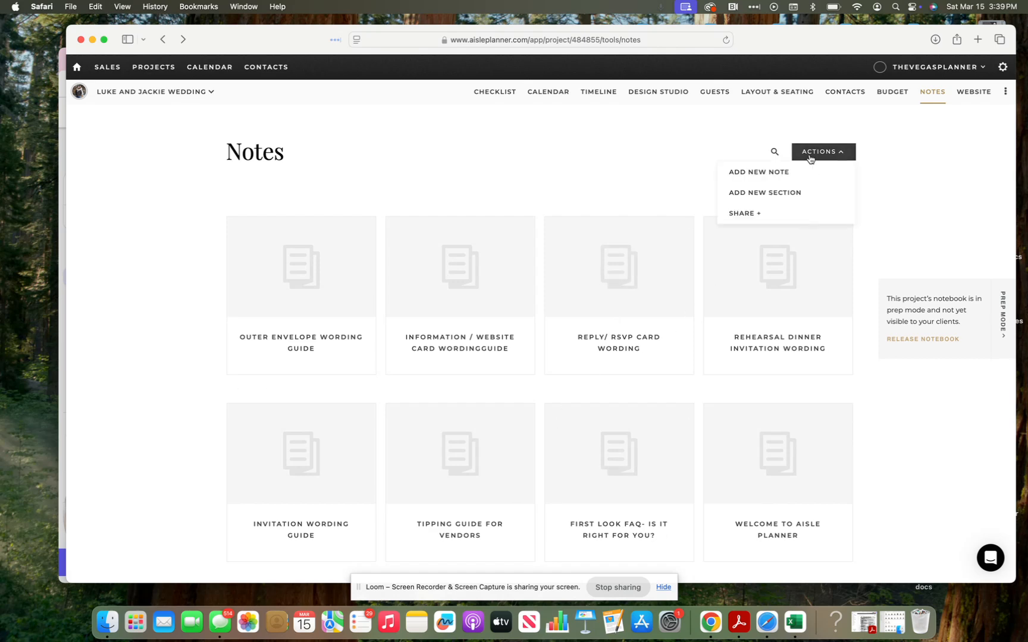
{"action": "left_click", "coordinate": [781, 174]}
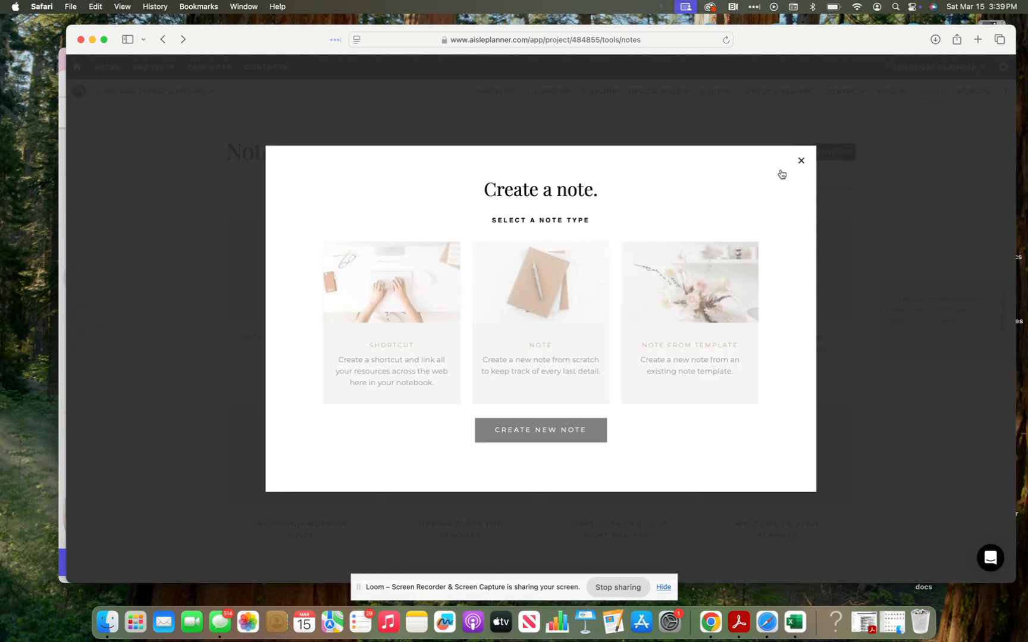
{"action": "left_click", "coordinate": [586, 337]}
{"action": "left_click", "coordinate": [551, 436]}
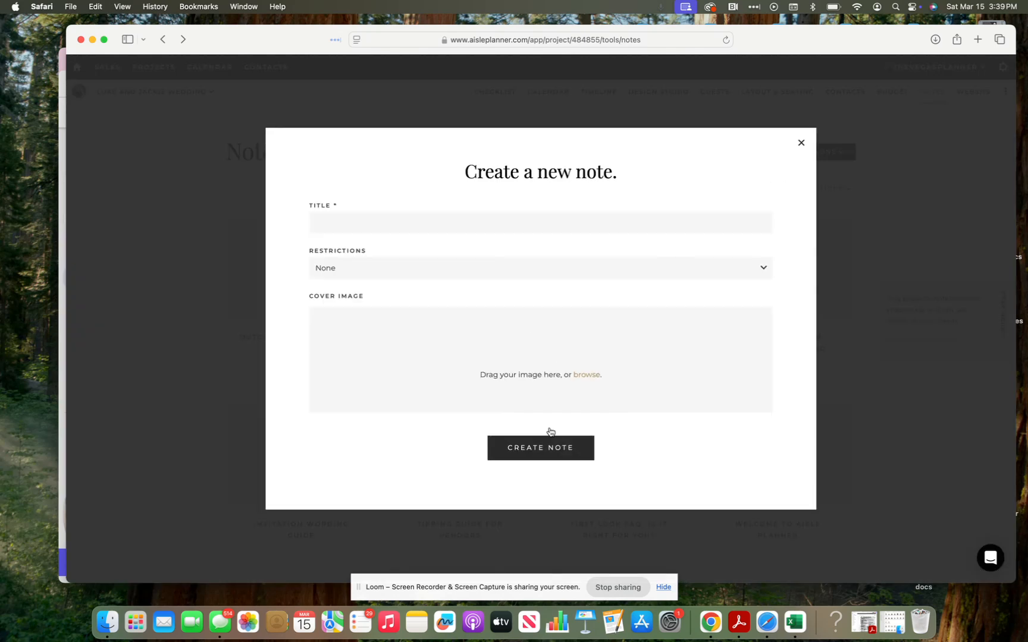
{"action": "left_click", "coordinate": [486, 226]}
{"action": "type", "text": "Tasto"}
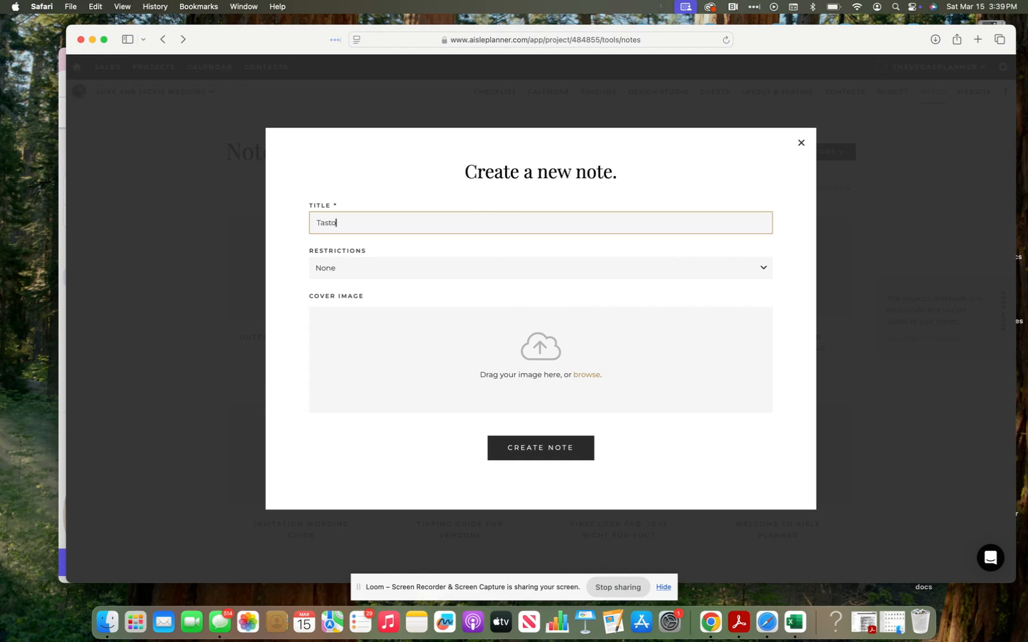
{"action": "key", "text": "BackSpace"}
{"action": "type", "text": "ing"}
{"action": "left_click", "coordinate": [531, 420]}
{"action": "left_click", "coordinate": [527, 447]}
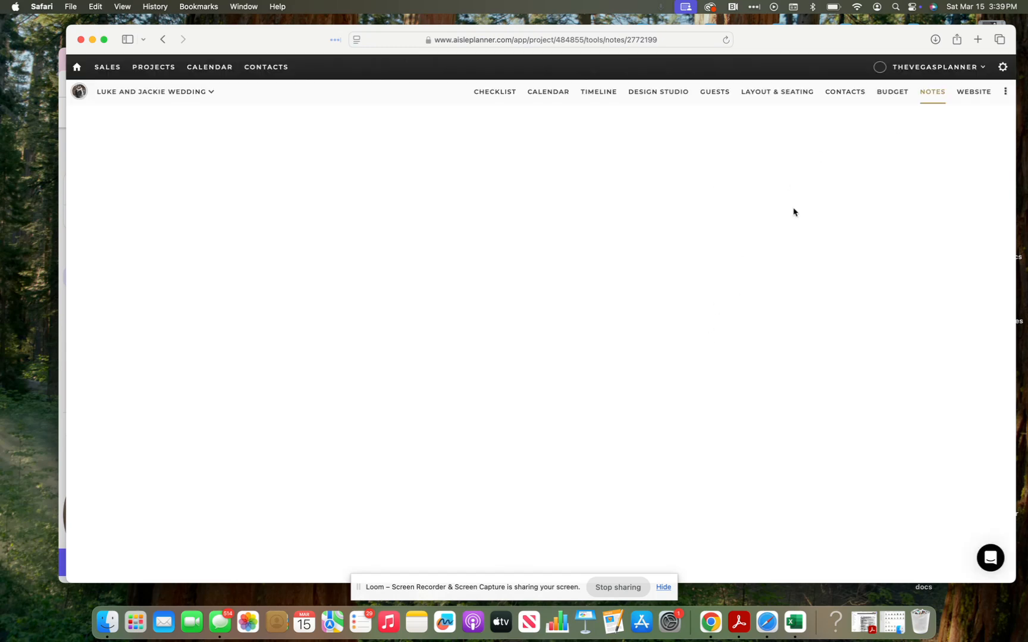
Step: Return to the full notes list and reposition the browser window
{"action": "left_click", "coordinate": [927, 93]}
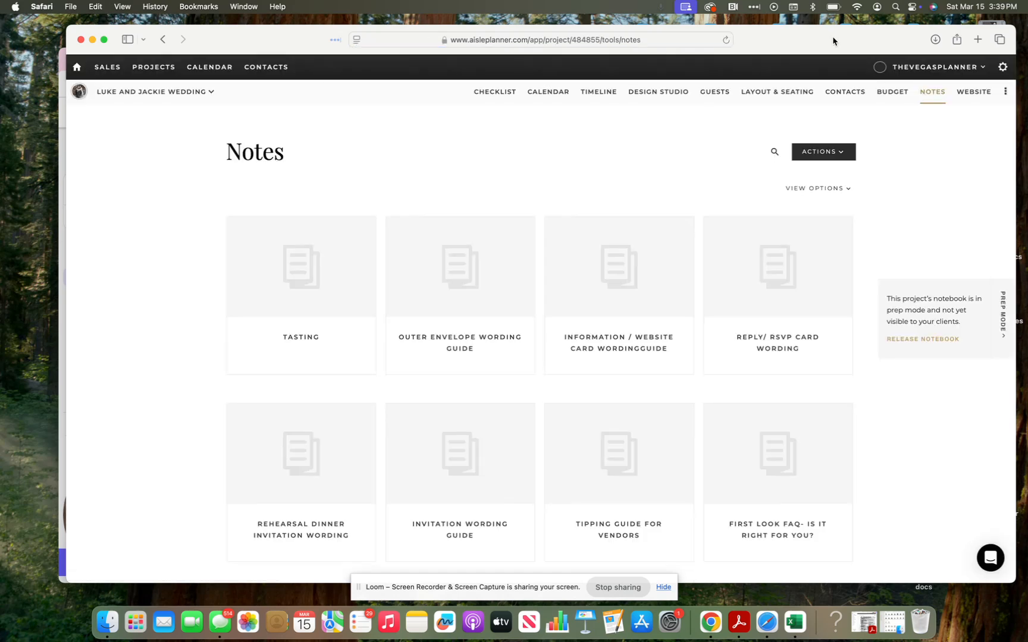
{"action": "left_click_drag", "start_coordinate": [833, 39], "coordinate": [829, 48]}
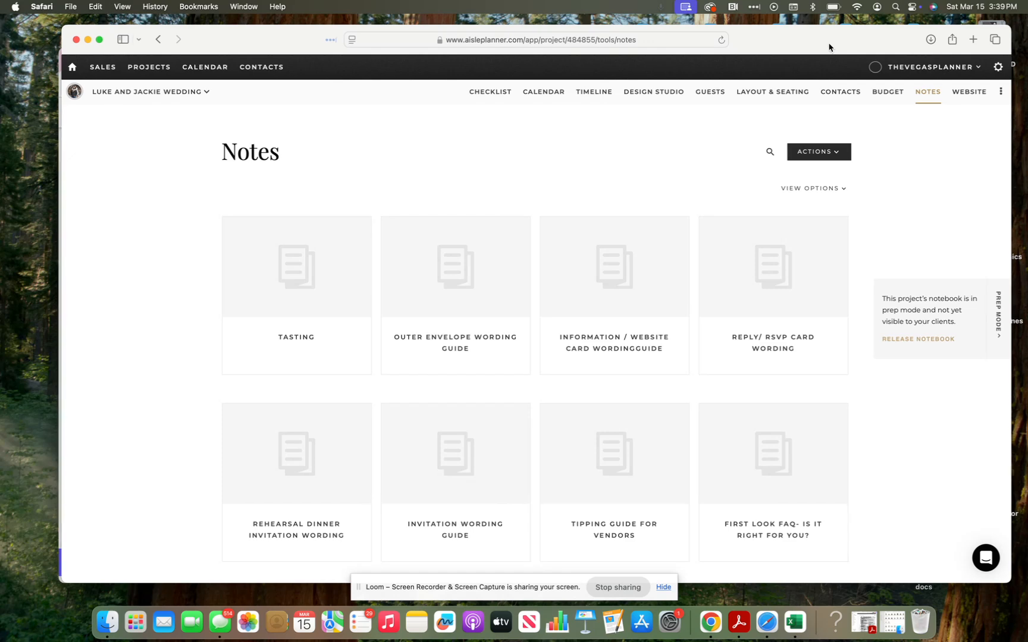
{"action": "left_click_drag", "start_coordinate": [829, 47], "coordinate": [827, 47]}
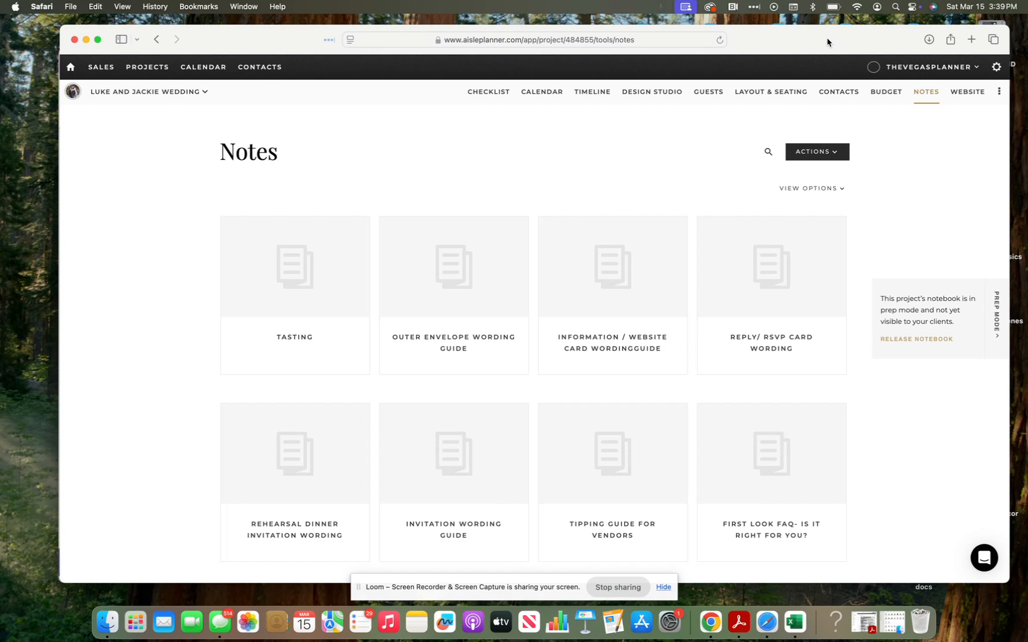
{"action": "mouse_move", "coordinate": [827, 42]}
{"action": "left_mouse_down"}
{"action": "mouse_move", "coordinate": [951, 37]}
{"action": "mouse_move", "coordinate": [834, 23]}
{"action": "left_mouse_up"}
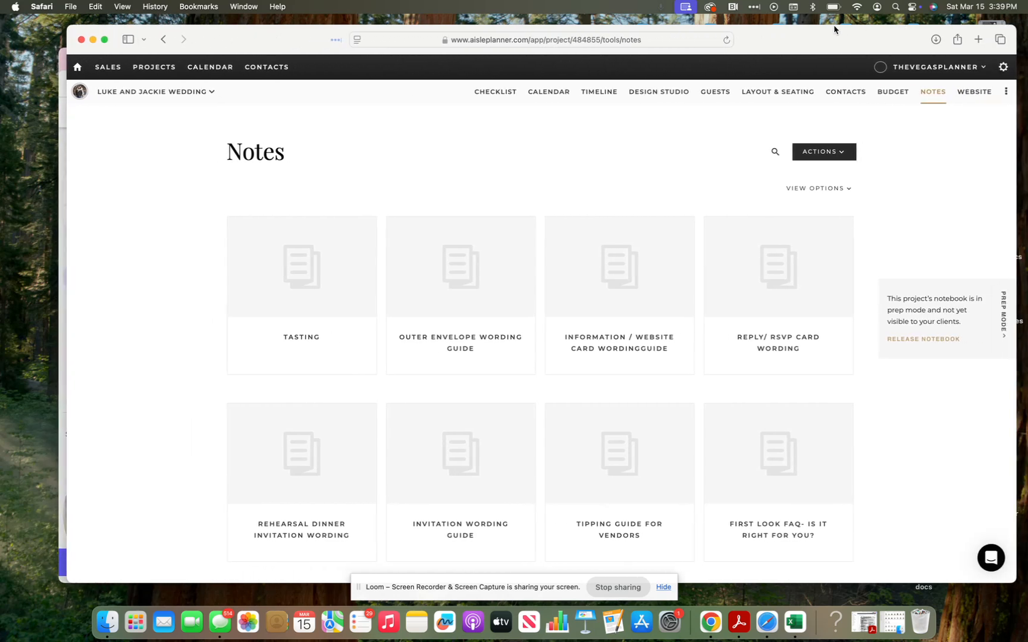
Step: Enter the couple's custom URL slug on the Wedding Website page so the site is enabled
{"action": "left_click", "coordinate": [973, 92]}
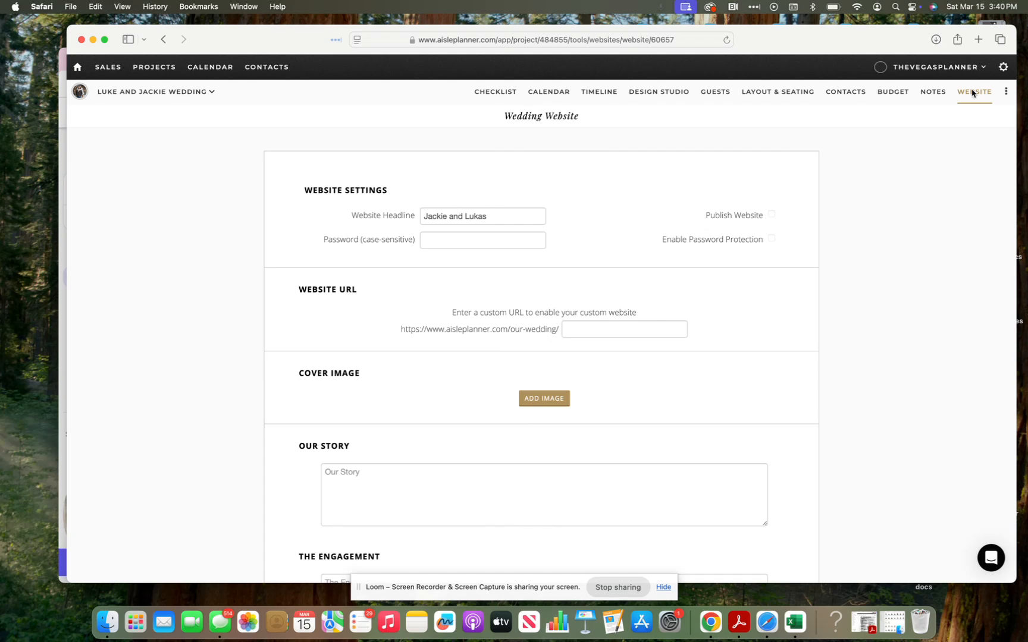
{"action": "scroll", "coordinate": [642, 411], "scroll_direction": "down", "scroll_amount": 3}
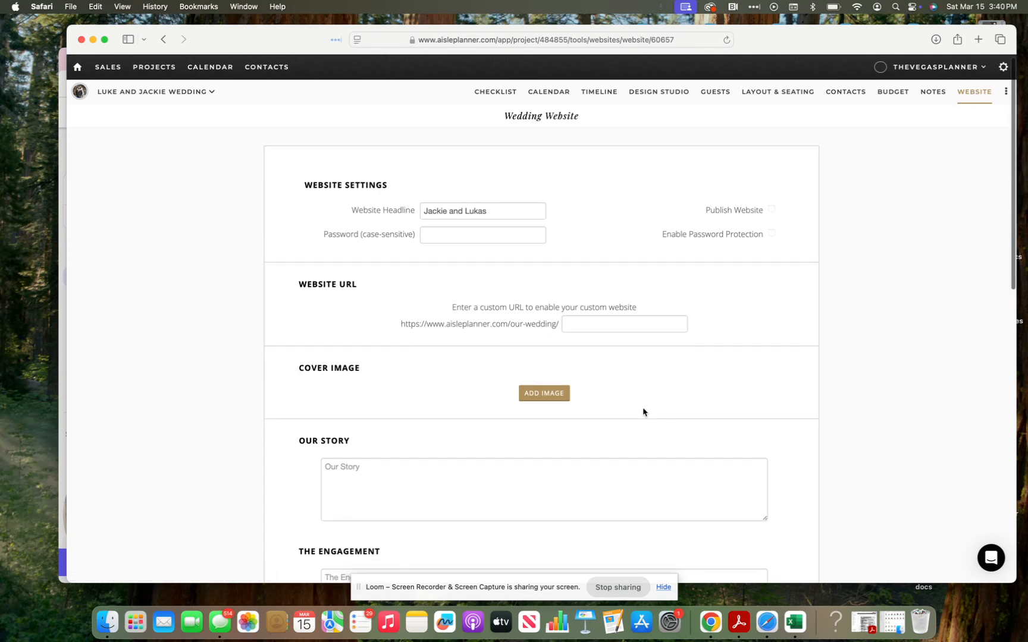
{"action": "scroll", "coordinate": [643, 408], "scroll_direction": "up", "scroll_amount": 3}
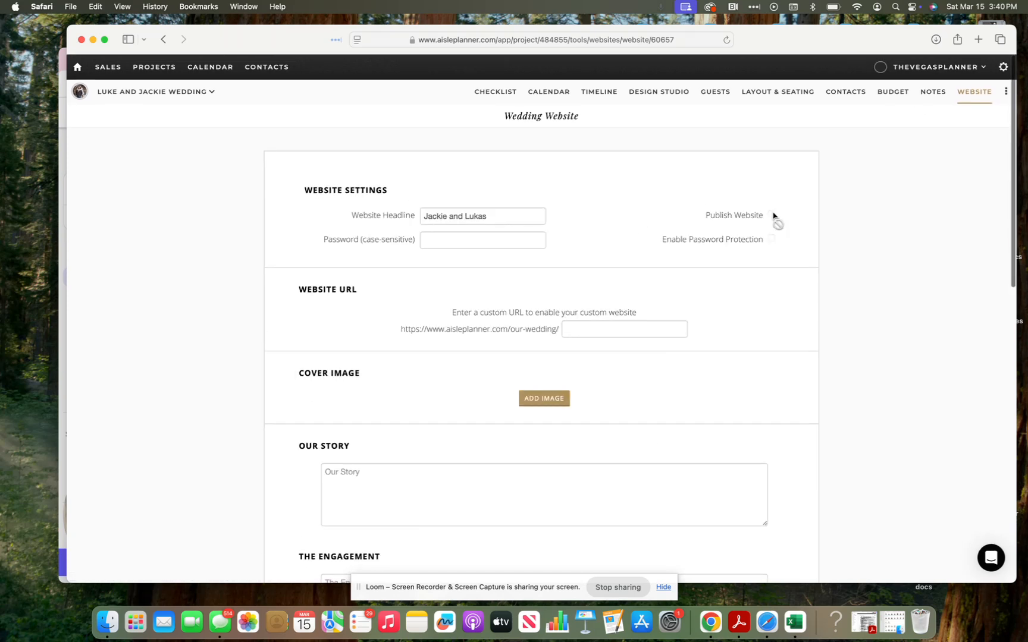
{"action": "scroll", "coordinate": [789, 320], "scroll_direction": "down", "scroll_amount": 10}
{"action": "scroll", "coordinate": [792, 314], "scroll_direction": "up", "scroll_amount": 10}
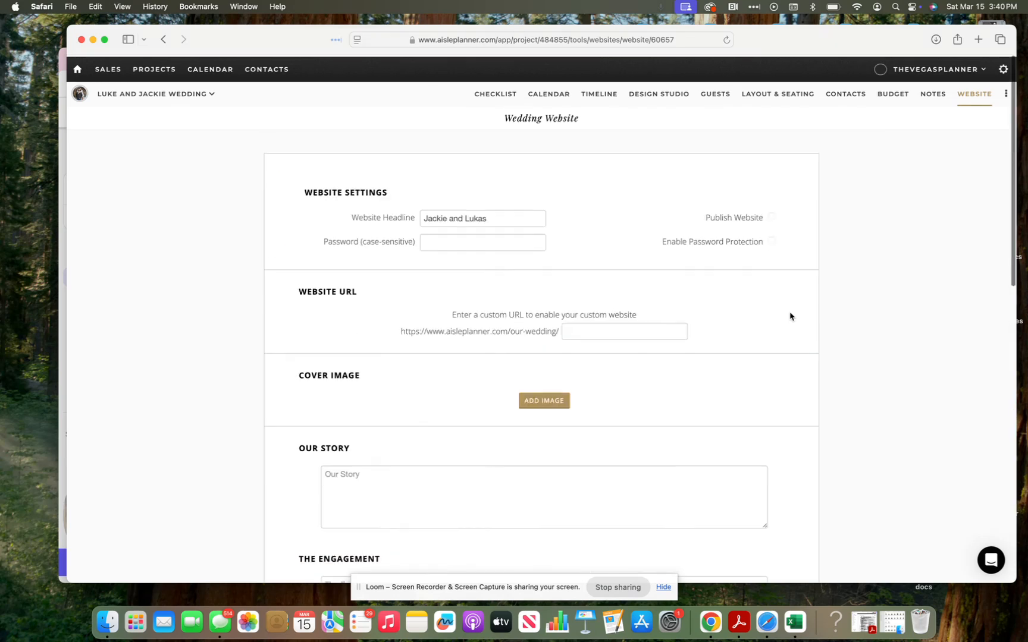
{"action": "left_click", "coordinate": [634, 335]}
{"action": "type", "text": "jackie"}
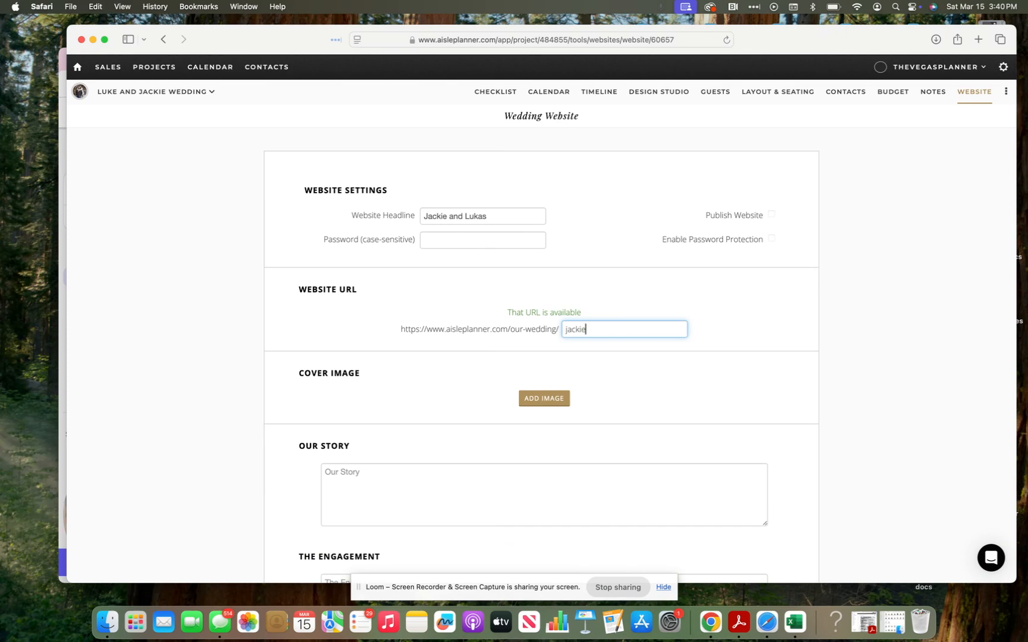
{"action": "type", "text": "andluke"}
{"action": "left_click", "coordinate": [679, 393]}
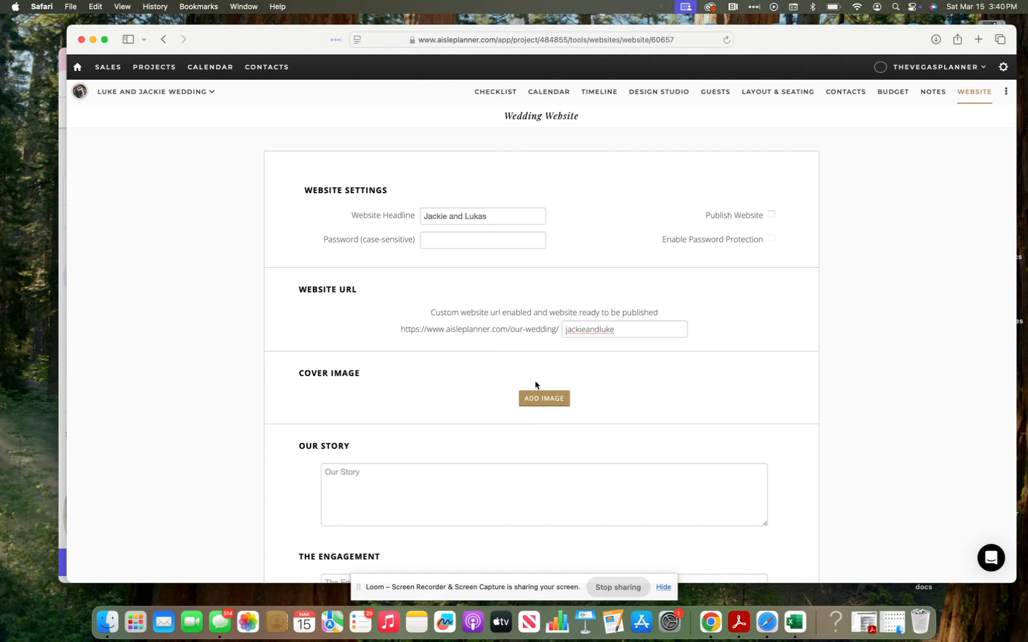
Step: Scroll through the website sections down to RSVP, then open the project dashboard
{"action": "scroll", "coordinate": [534, 385], "scroll_direction": "down", "scroll_amount": 5}
{"action": "scroll", "coordinate": [487, 342], "scroll_direction": "down", "scroll_amount": 8}
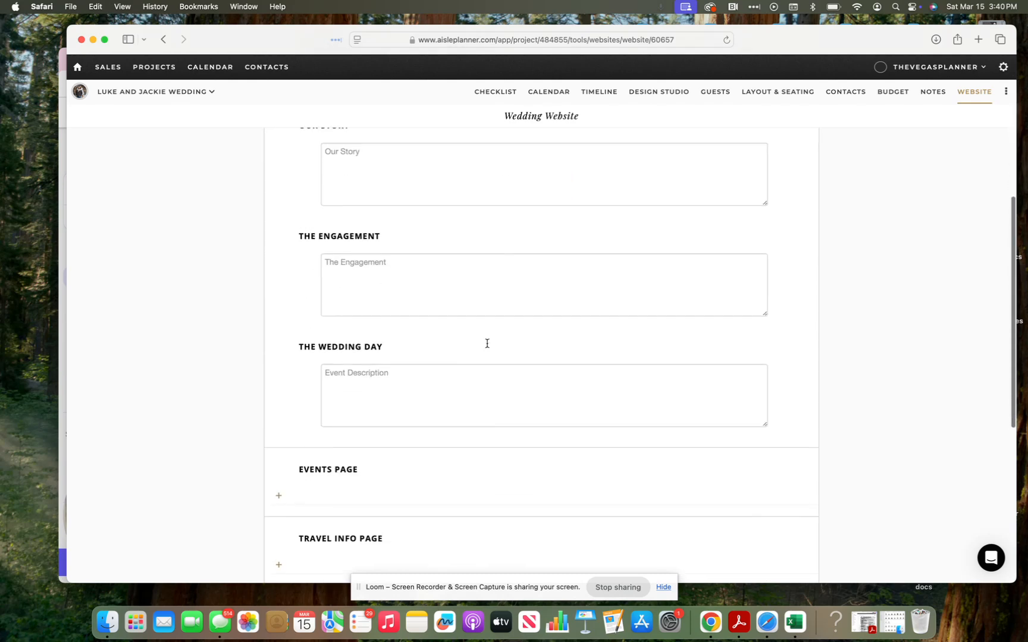
{"action": "scroll", "coordinate": [486, 343], "scroll_direction": "down", "scroll_amount": 6}
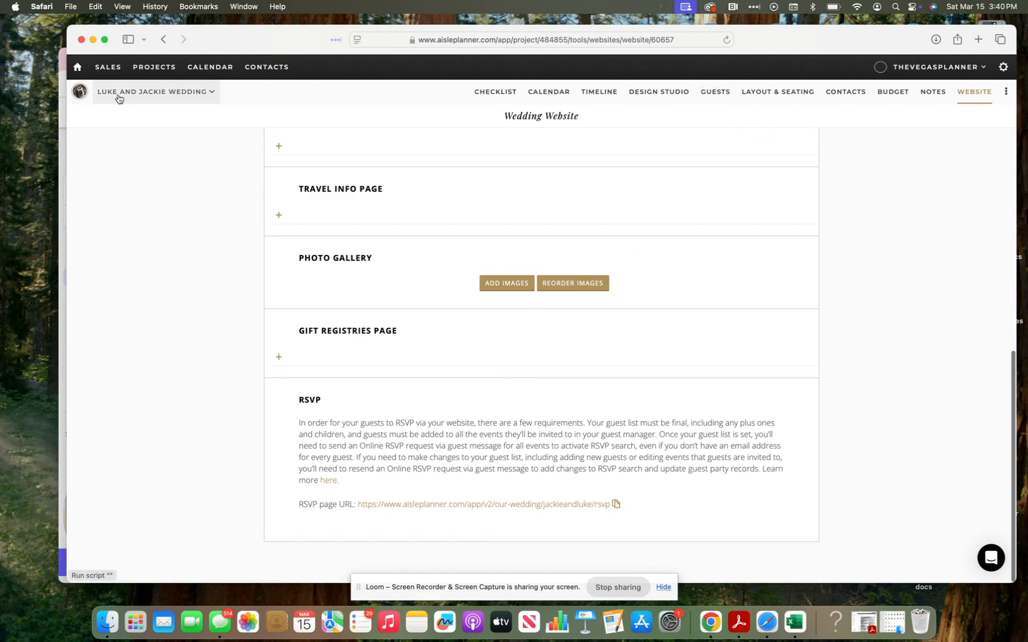
{"action": "left_click", "coordinate": [81, 94]}
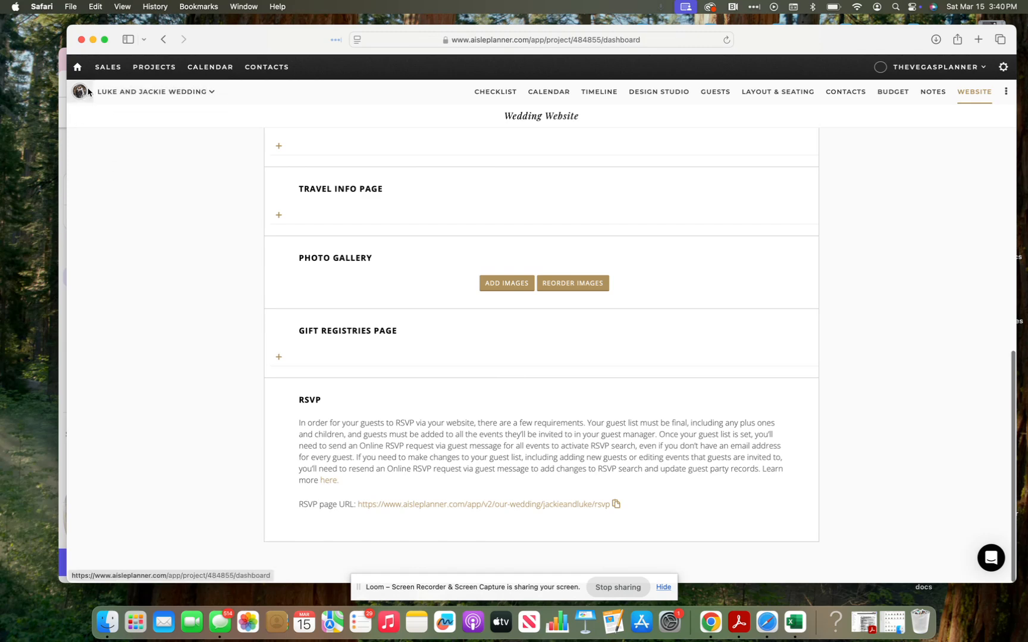